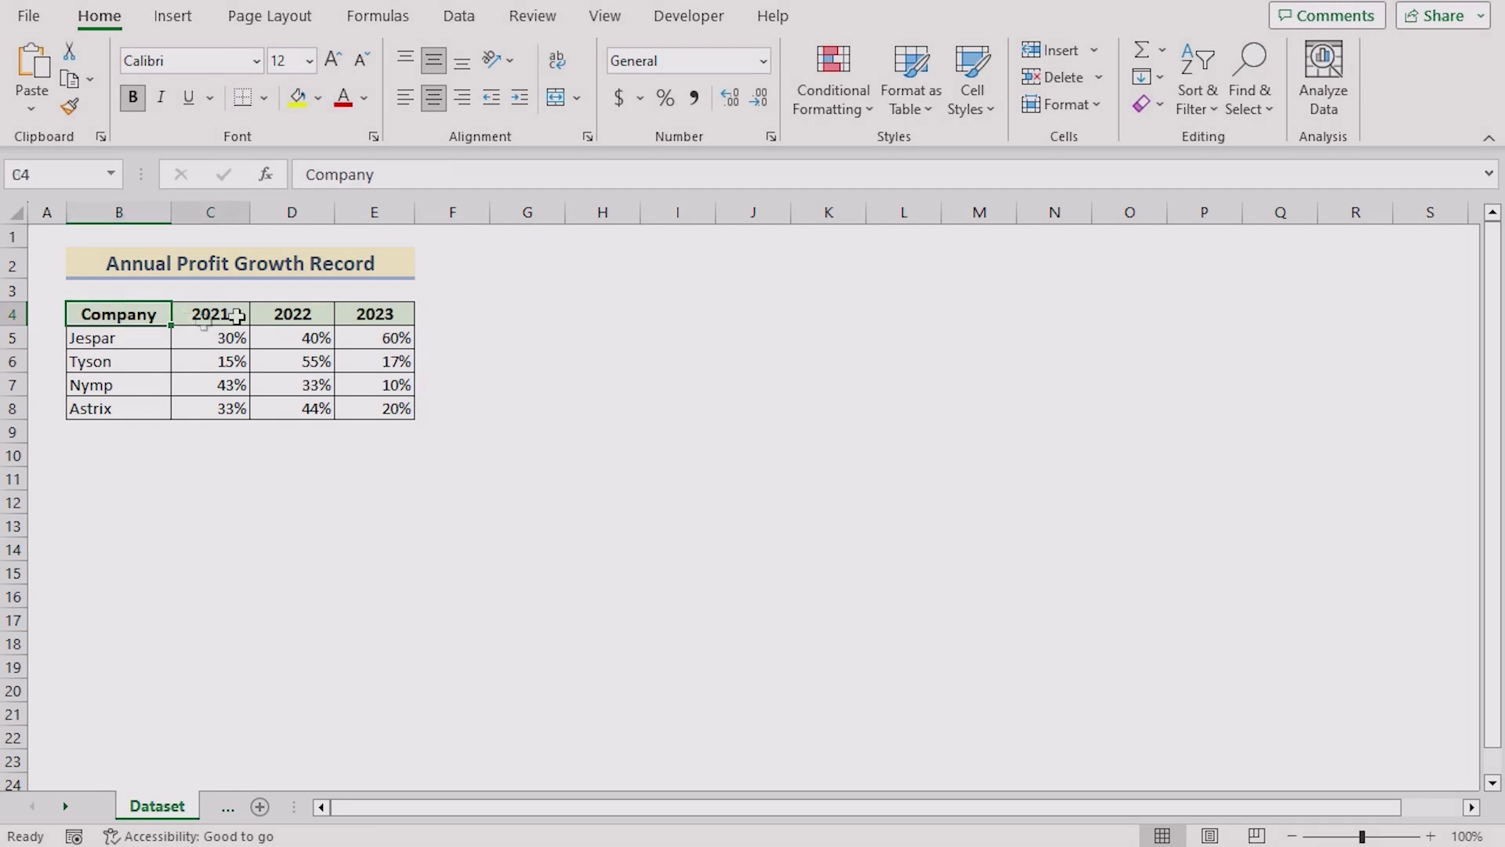
Point out the 2021, 2022 and 2023 year headers and the Company and year columns.
click(235, 314)
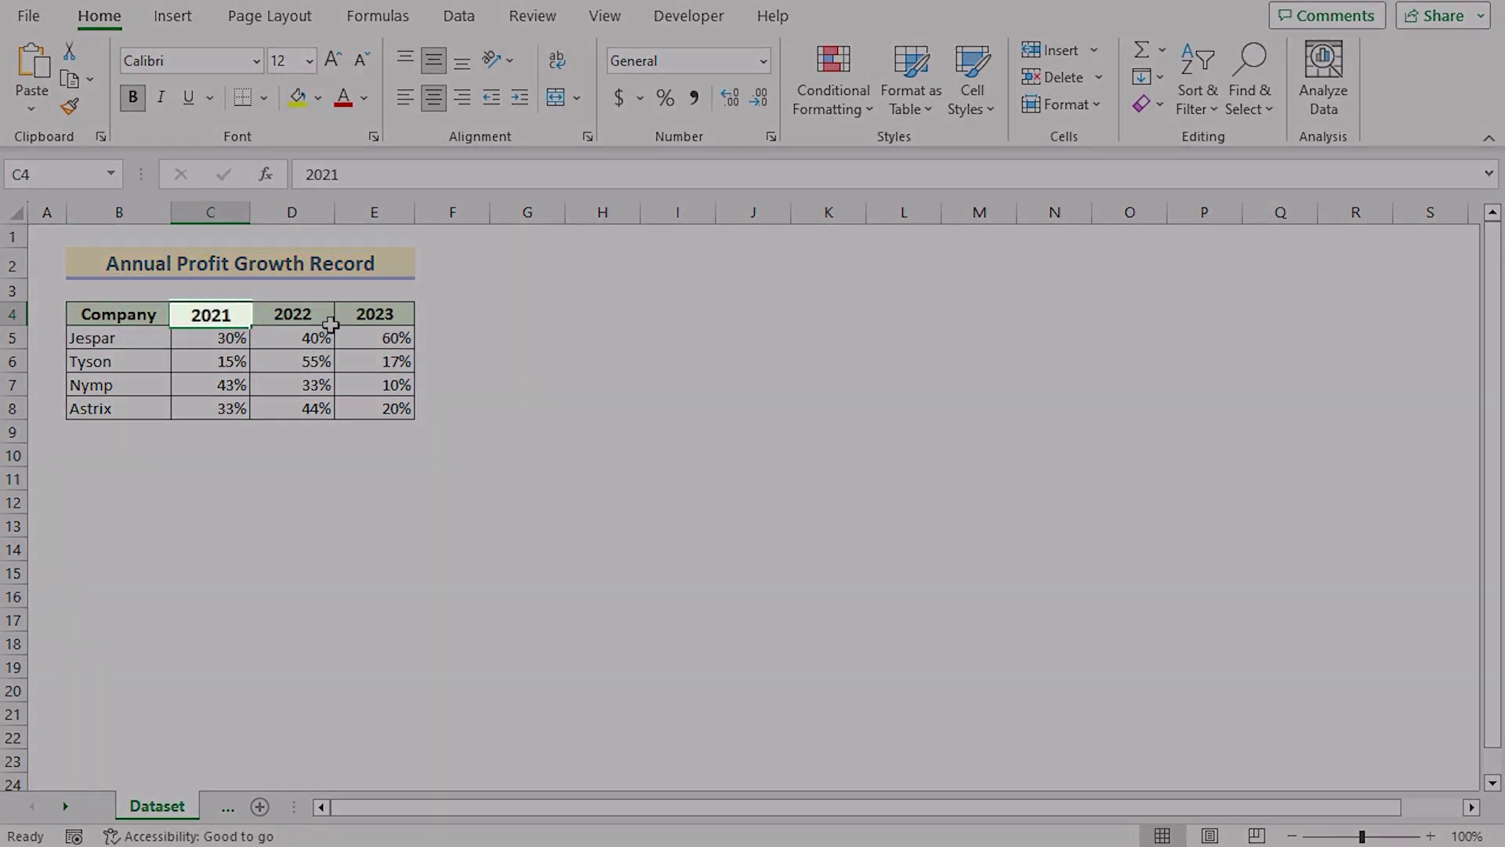
click(296, 313)
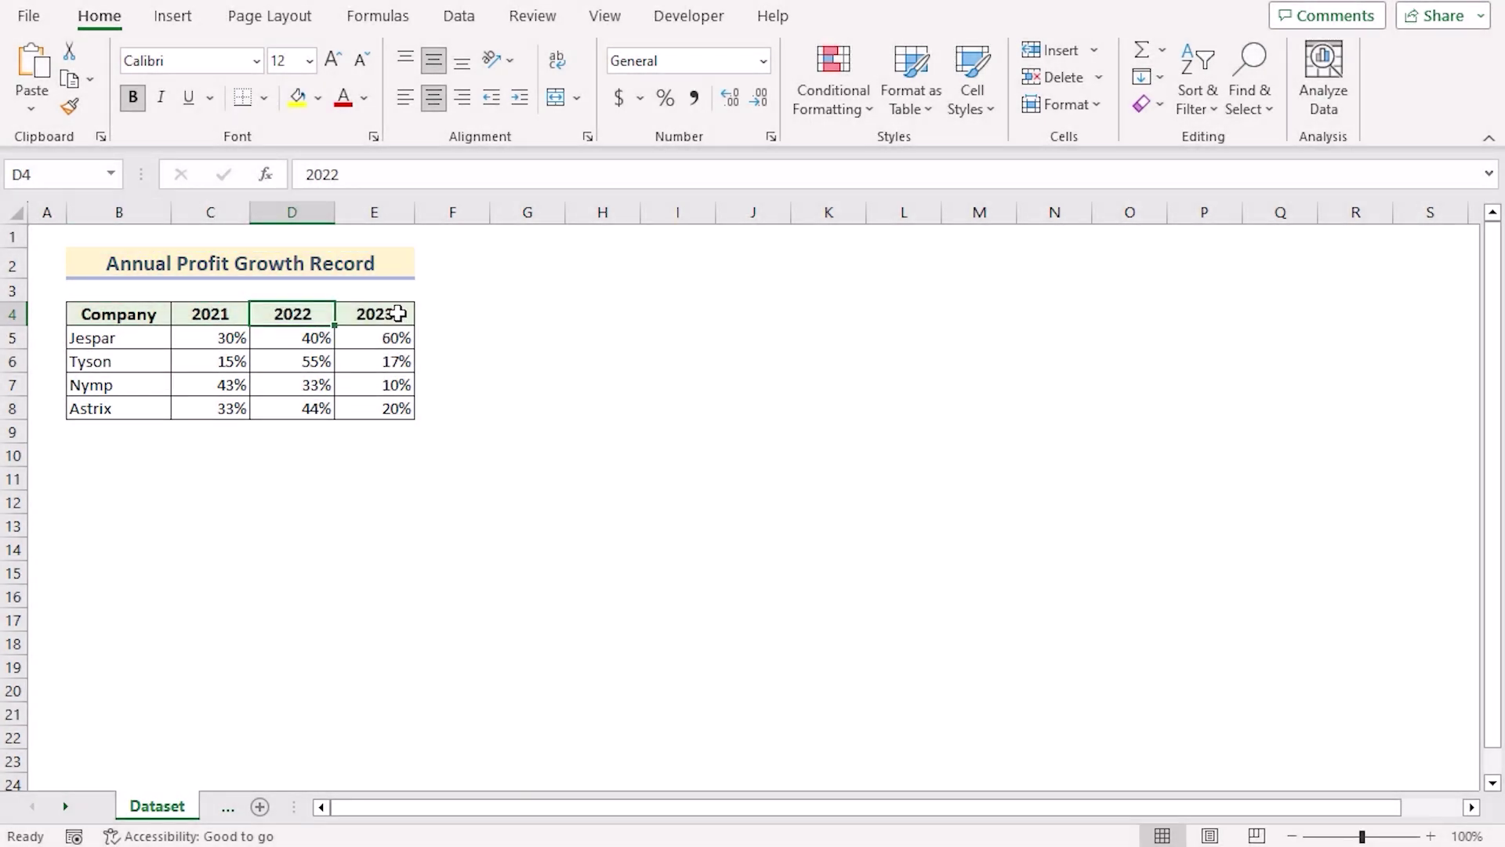
click(398, 314)
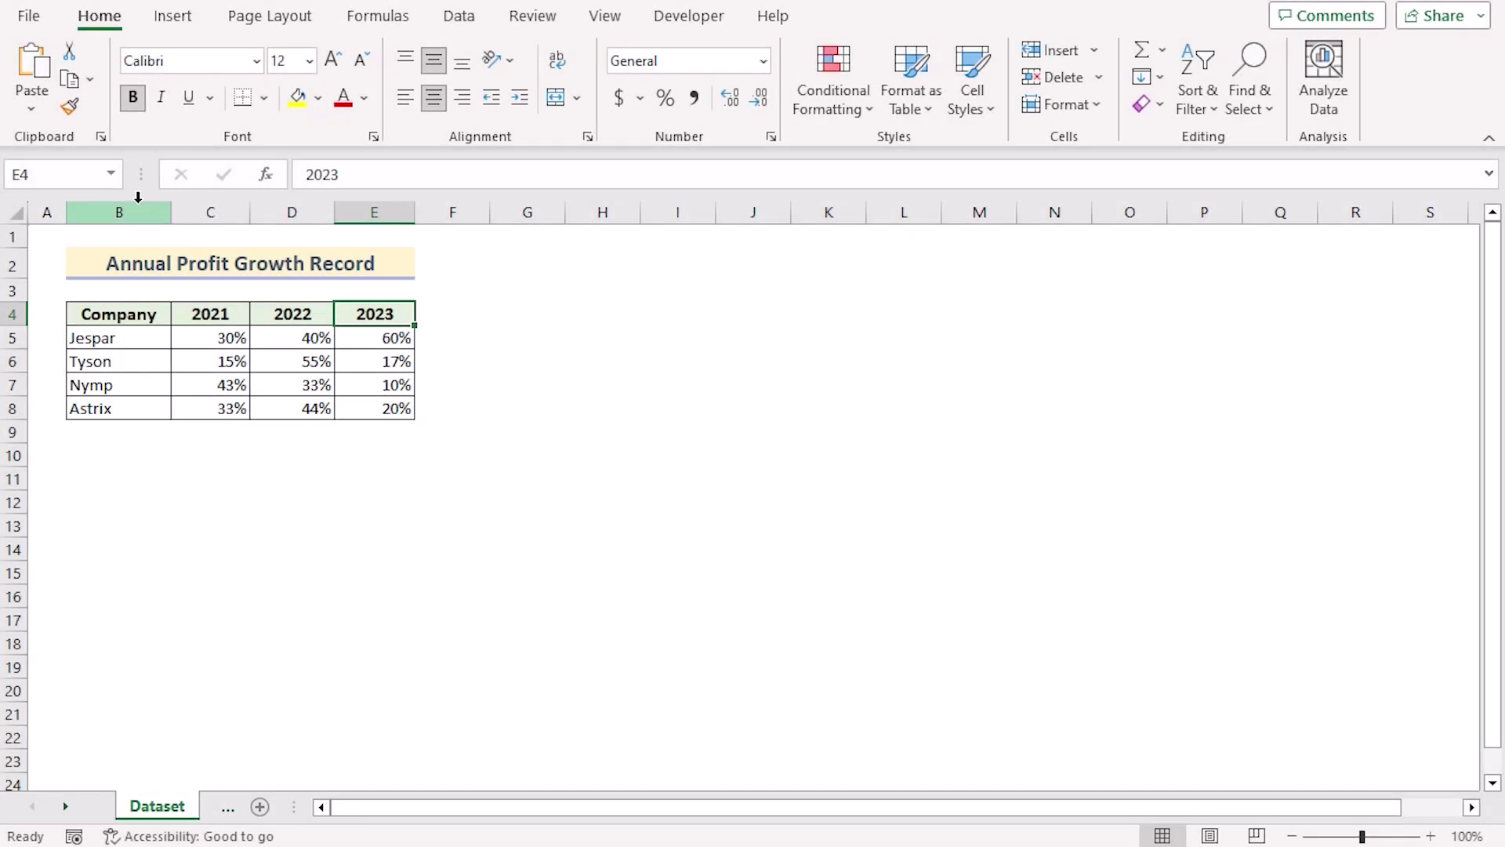
click(144, 207)
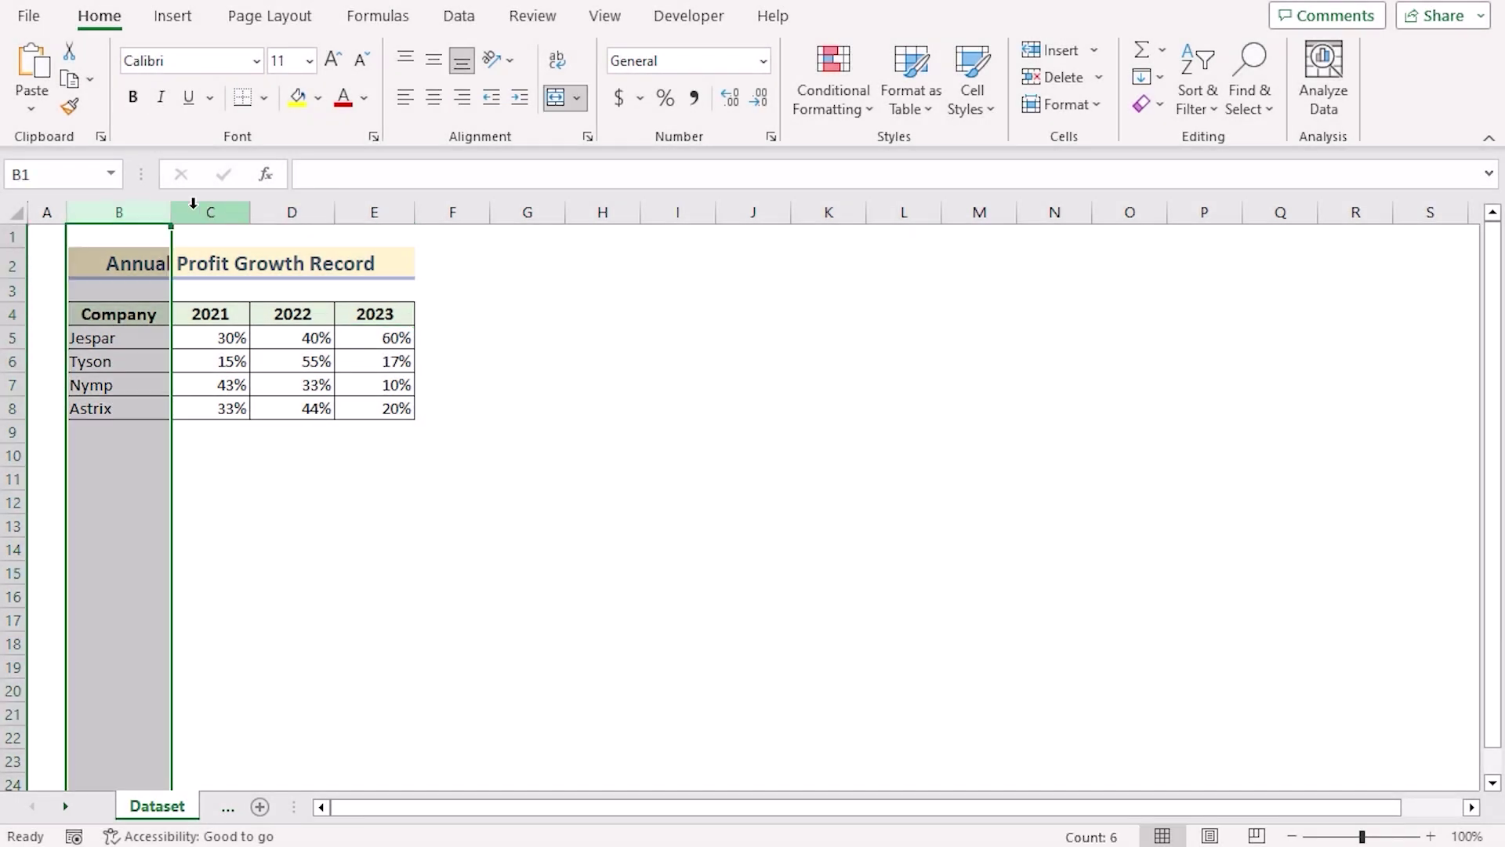
click(209, 208)
click(286, 209)
click(372, 208)
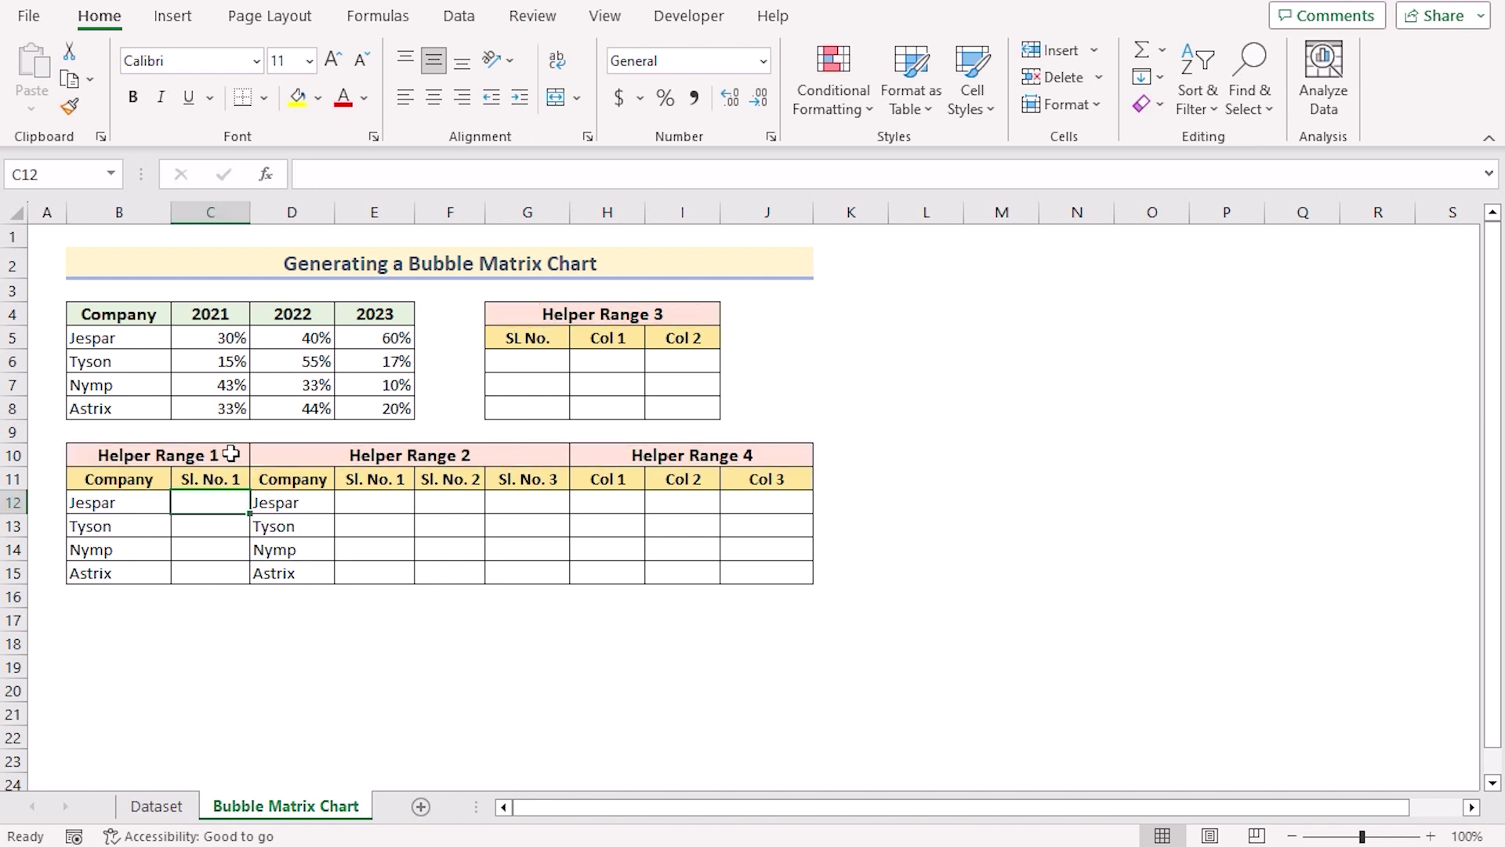
Highlight the header rows of Helper Ranges 1 to 4.
drag(230, 454, 547, 454)
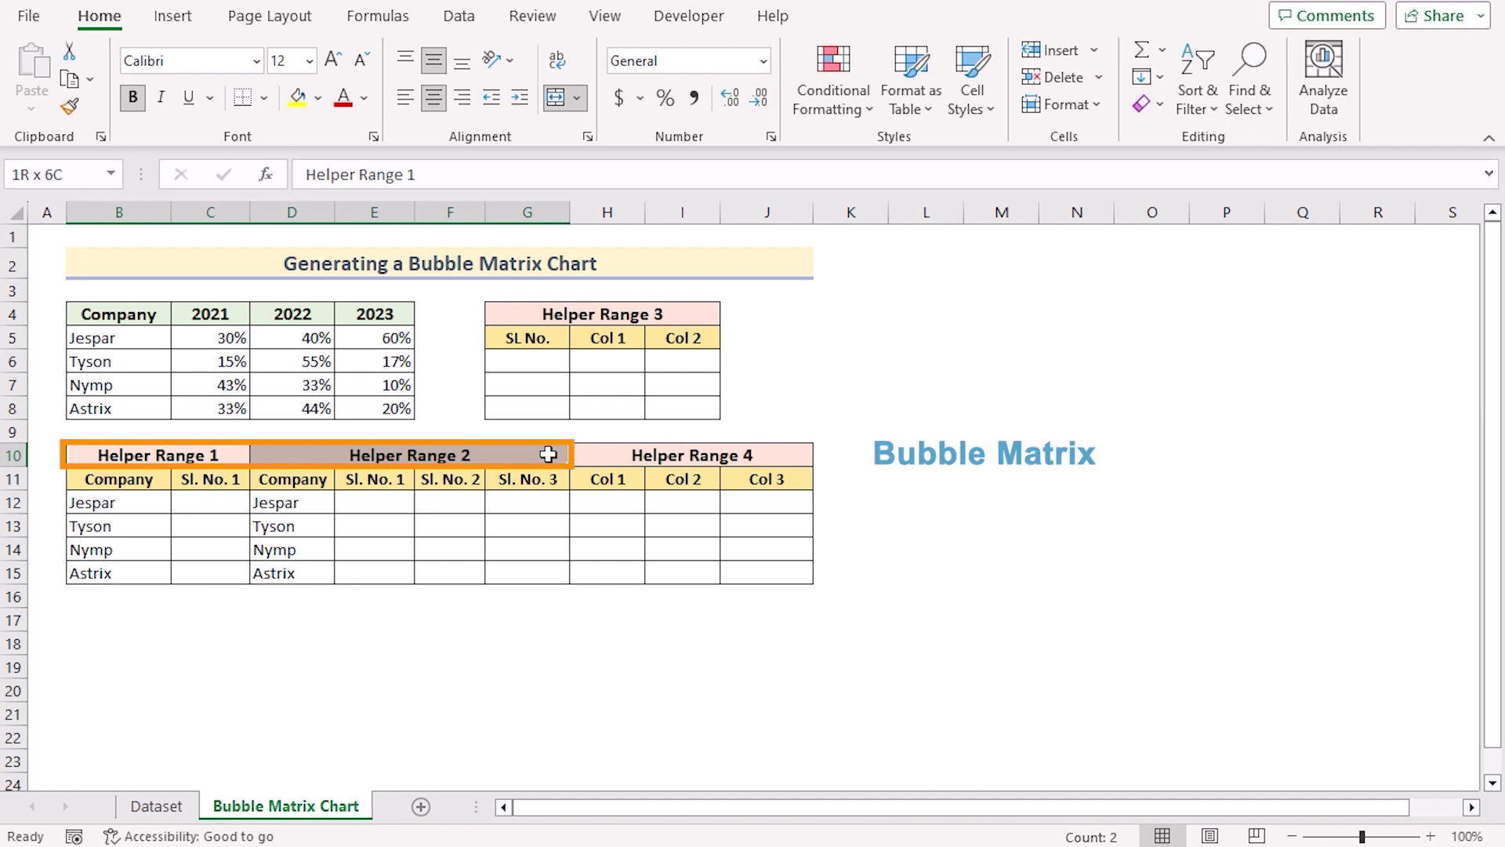
click(674, 312)
shift+click(615, 452)
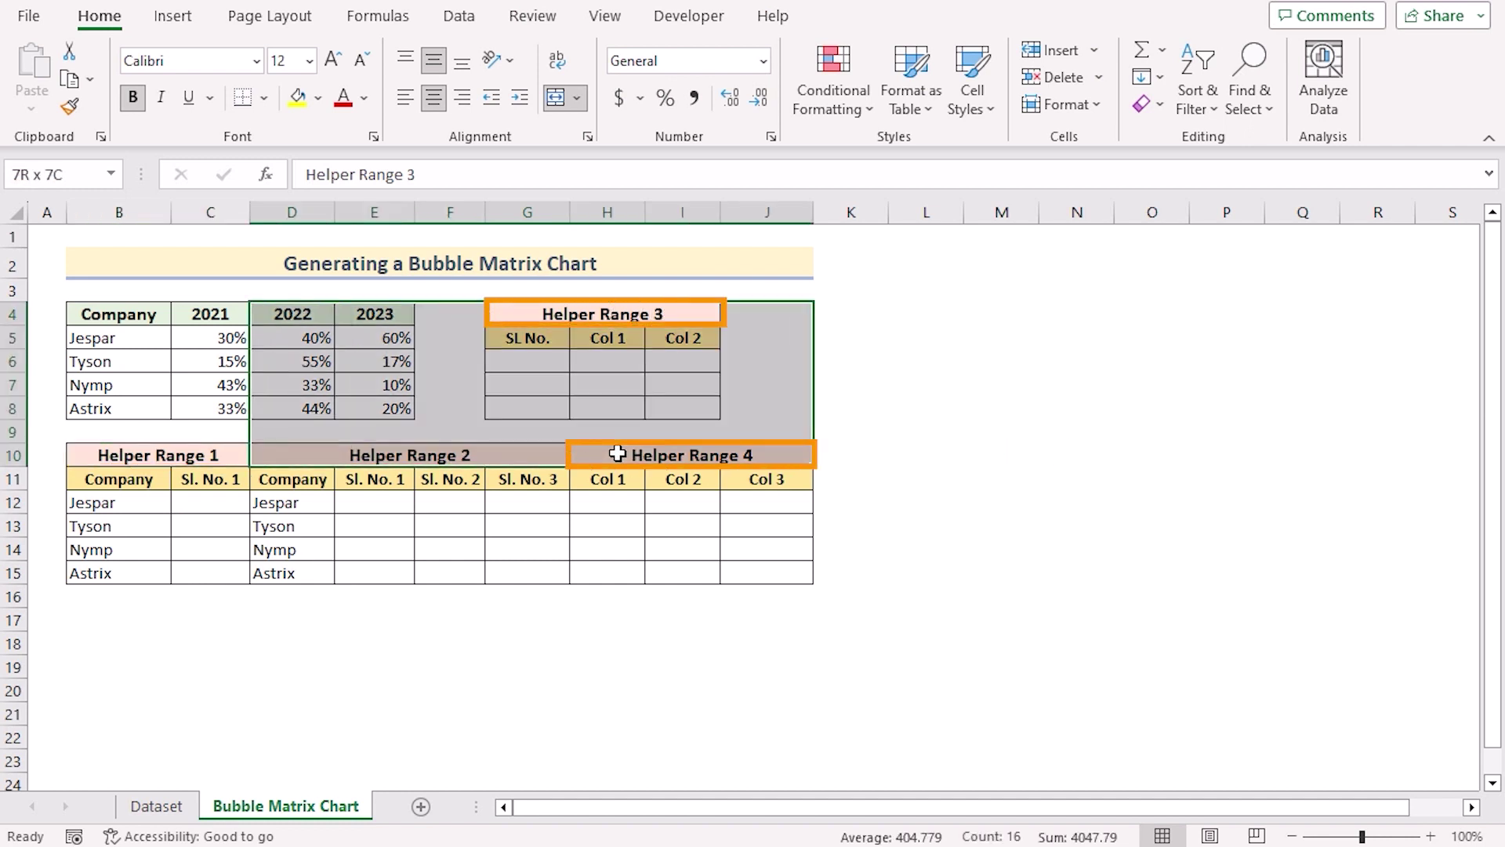
Enter serial numbers 1, 2, 3, 4 down C12:C15 in Helper Range 1.
click(218, 502)
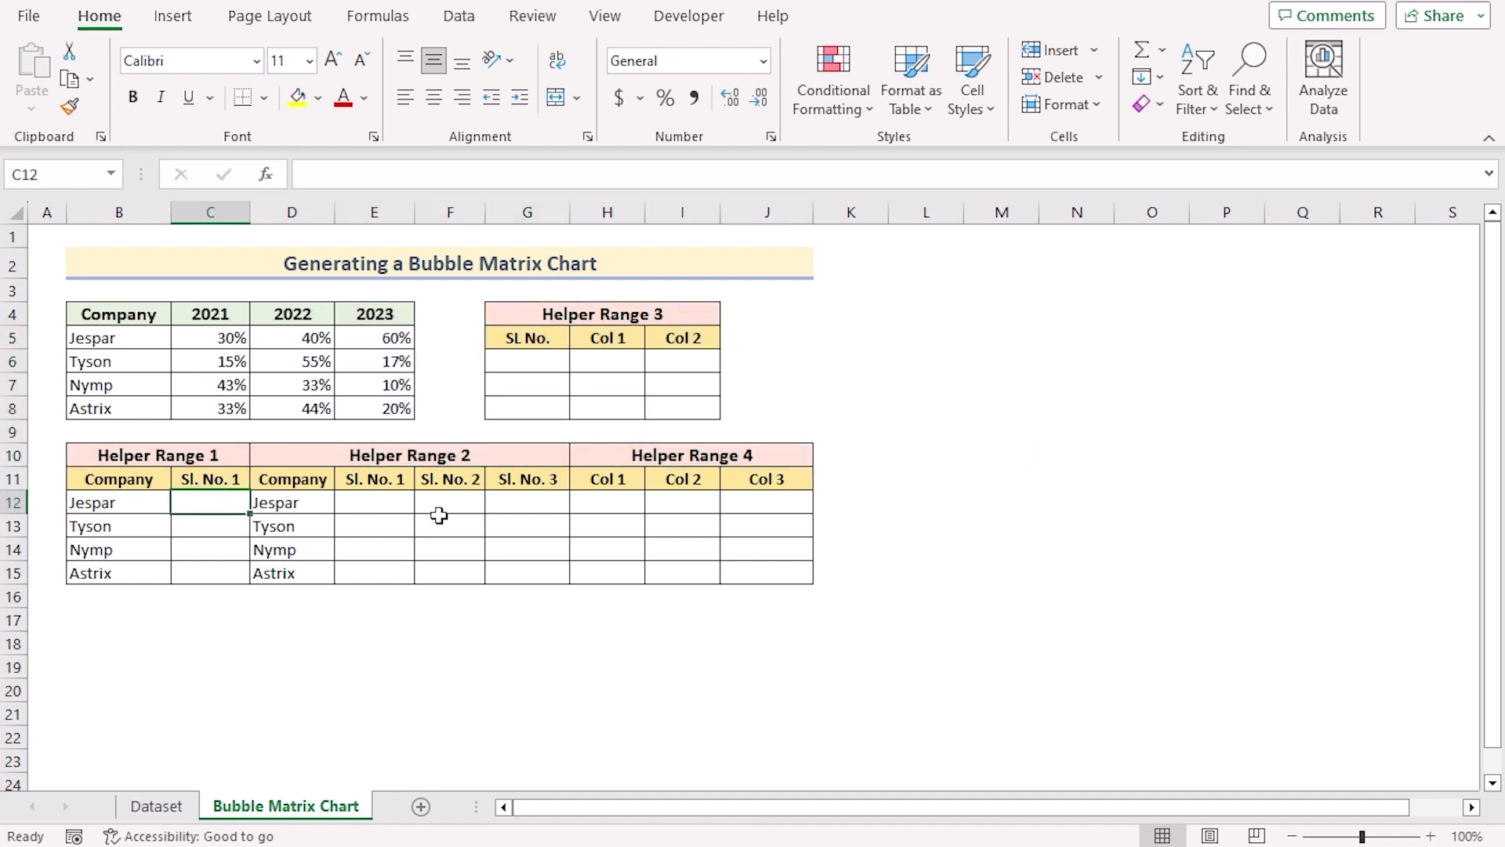
text(1)
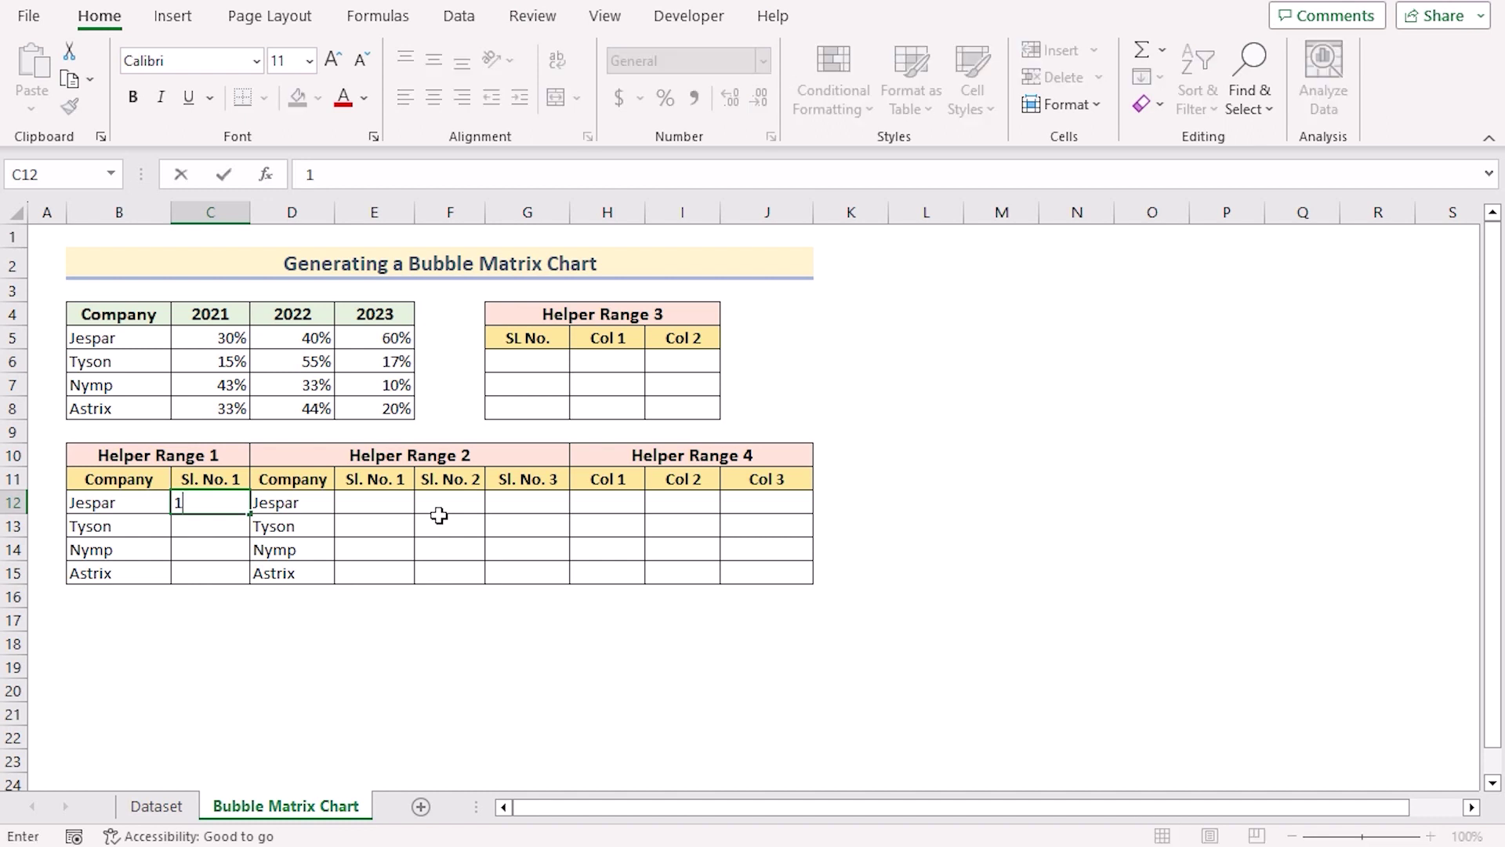
key(Return)
text(2)
key(Return)
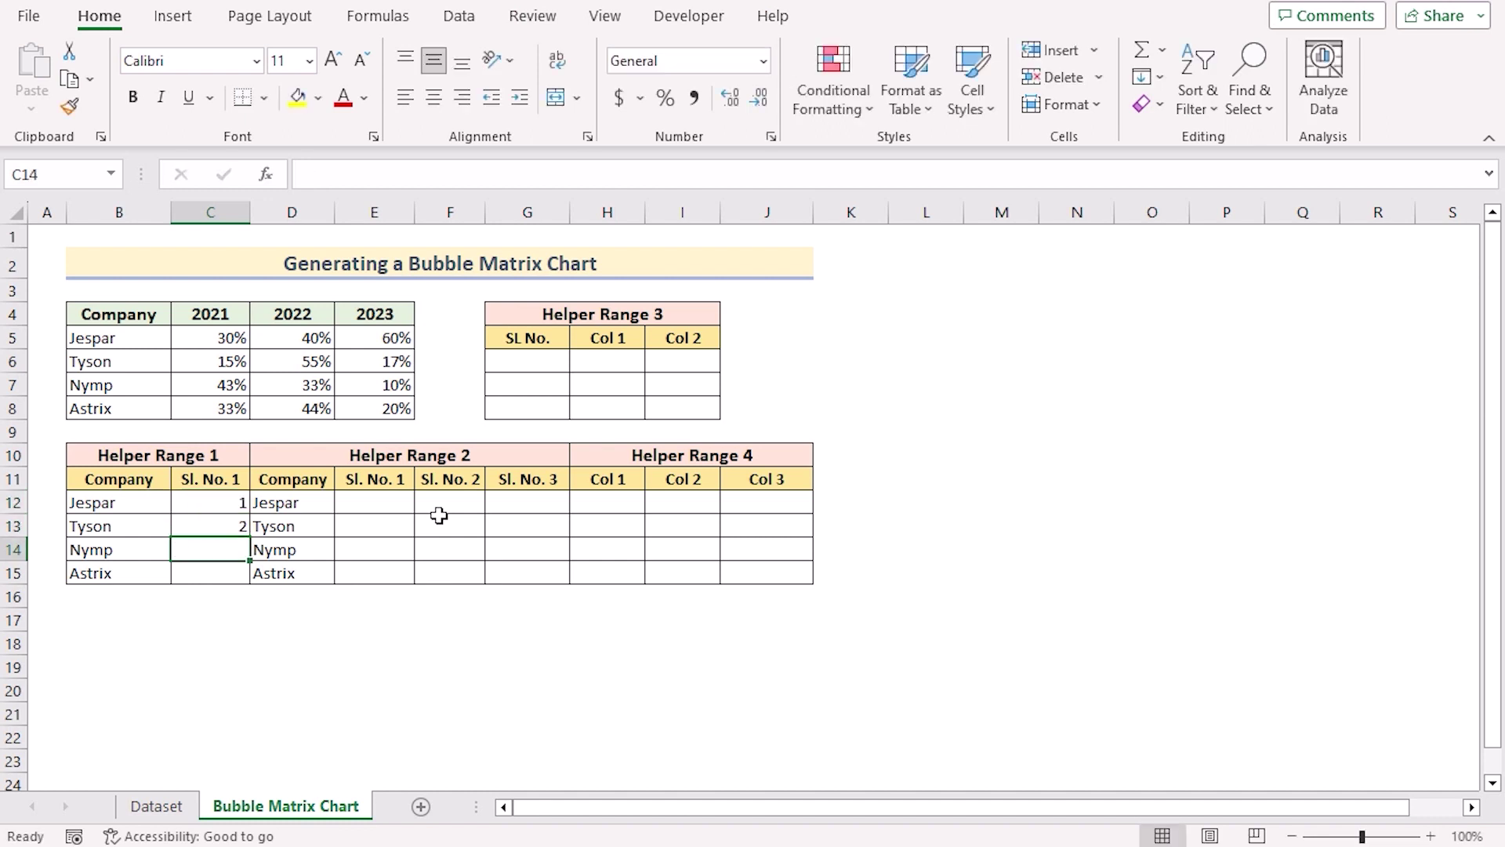
text(3)
key(Return)
text(4)
key(Return)
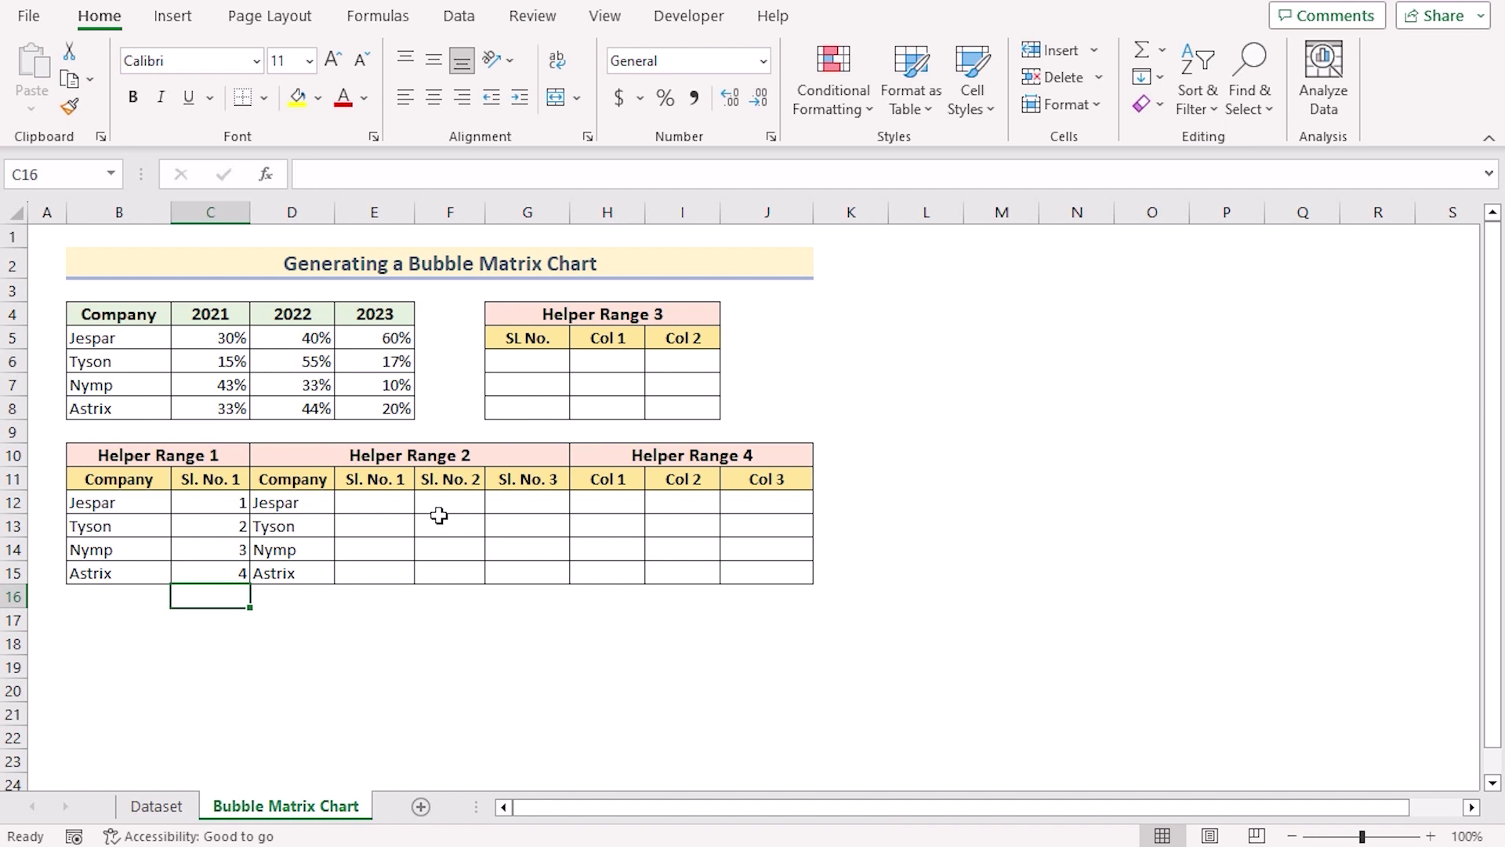
click(397, 503)
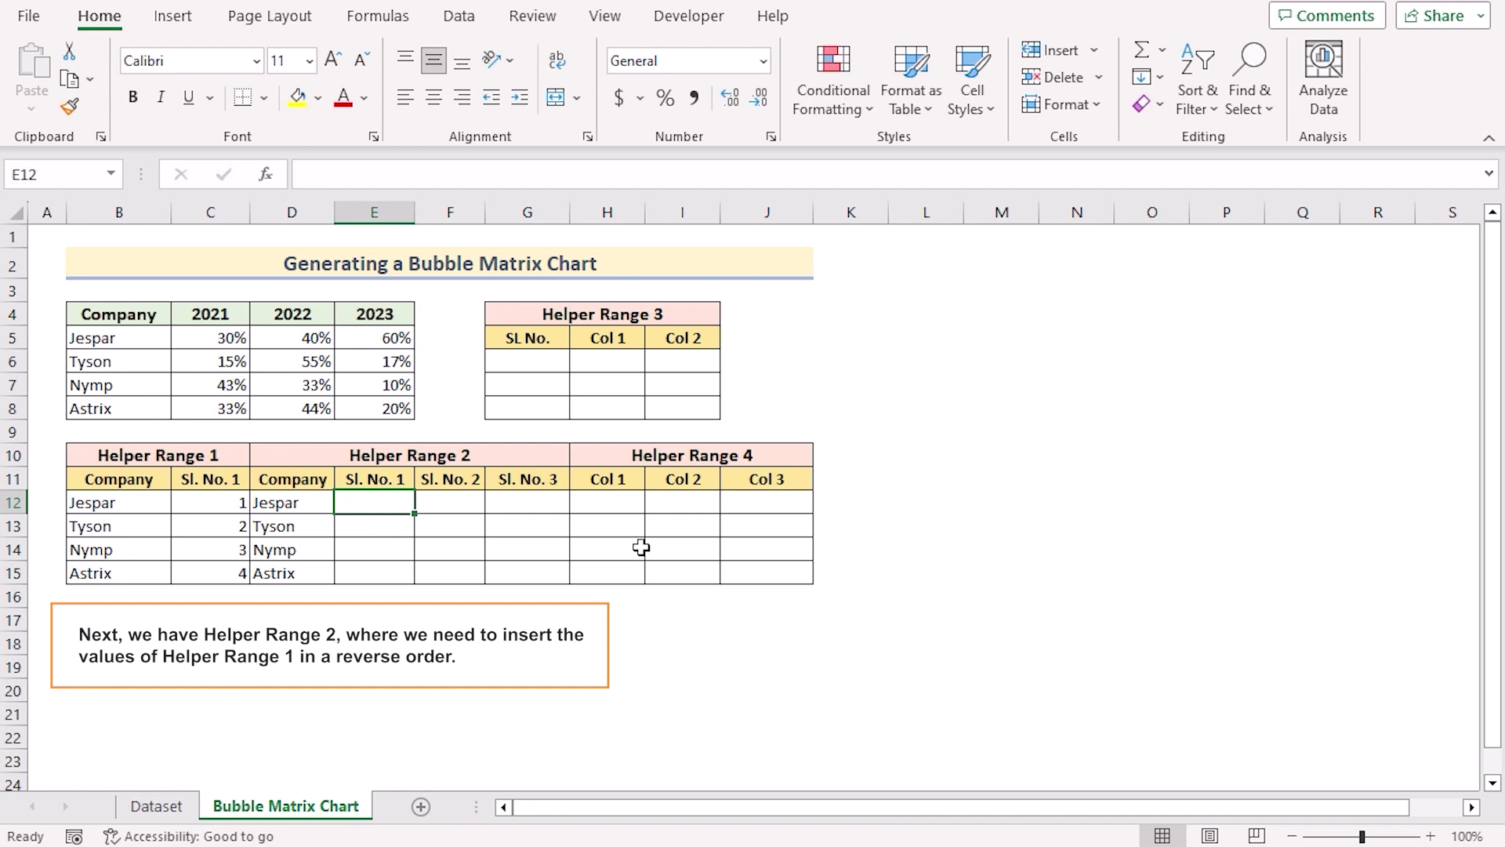
Enter 4, 3, 2, 1 down E12:E15 in Helper Range 2's Sl. No. 1.
text(4)
key(Return)
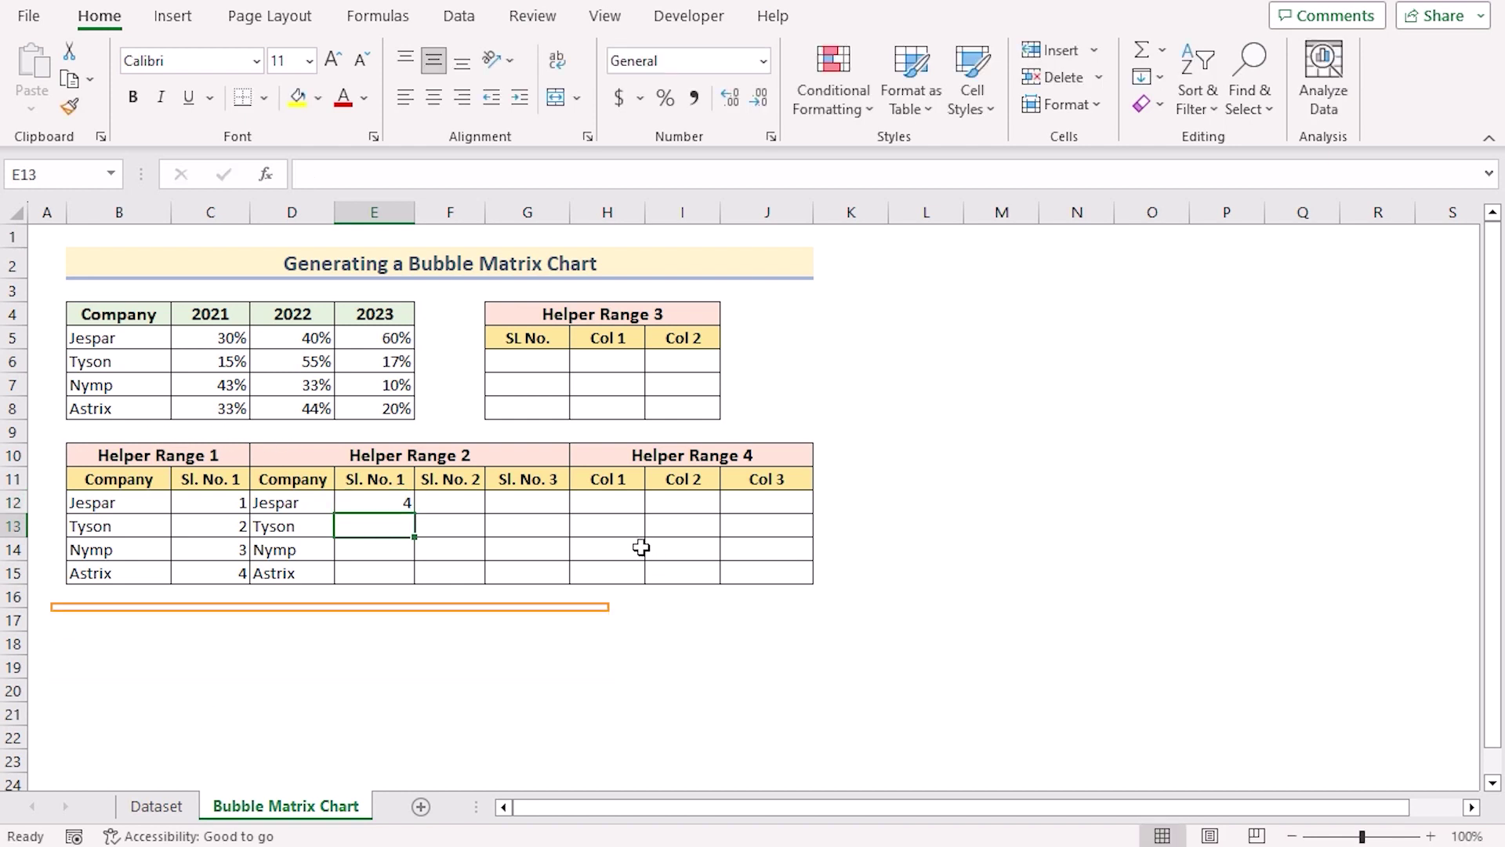
text(3)
key(Return)
text(2)
key(Return)
text(1)
key(Return)
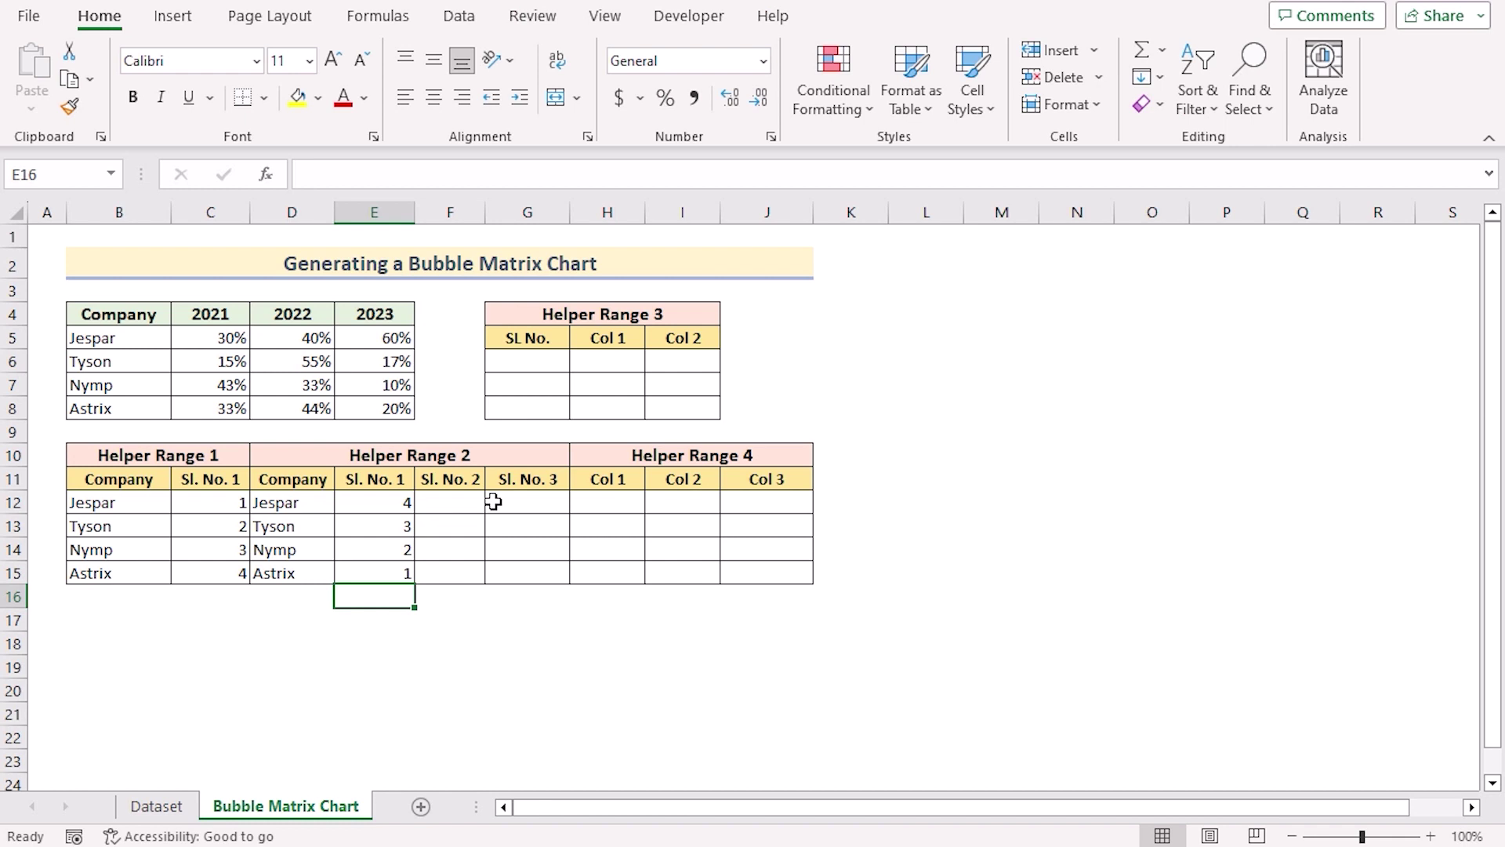
Copy the E12:E15 numbers into the Sl. No. 2 and Sl. No. 3 columns at F12 and G12.
click(384, 501)
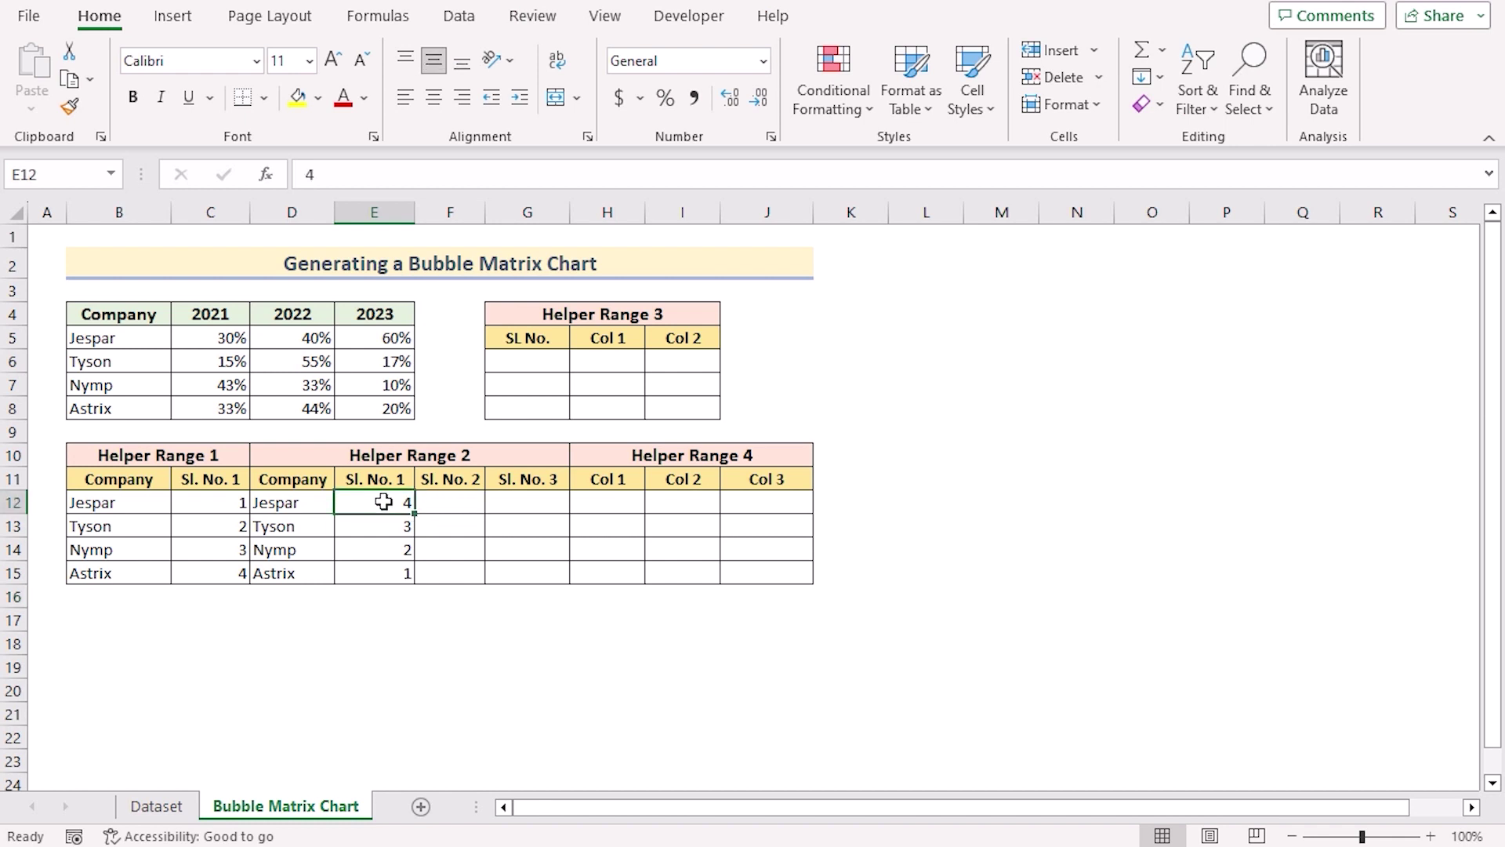
shift+click(379, 573)
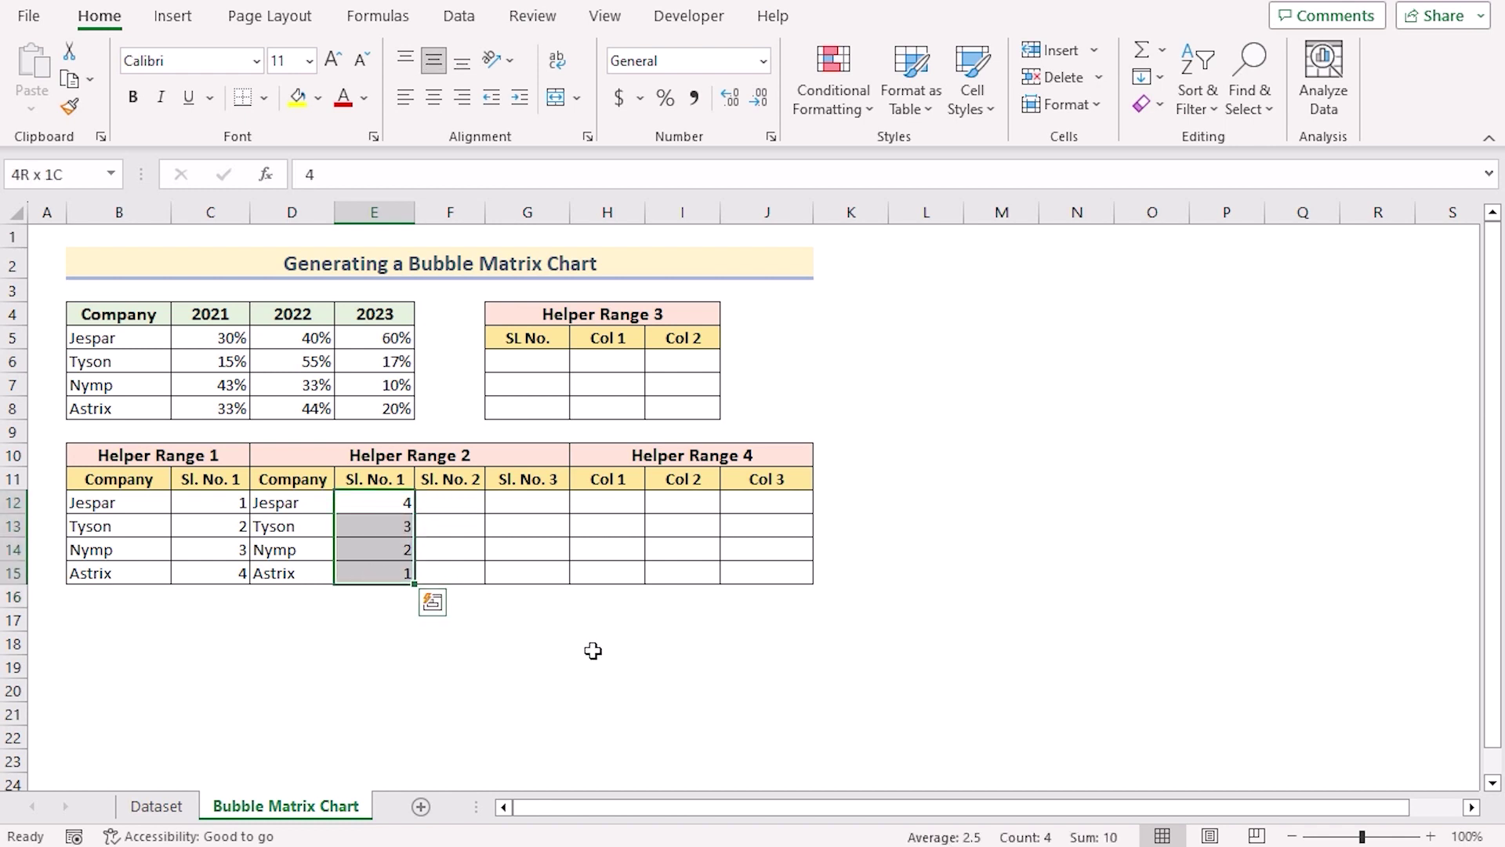
key(ctrl+c)
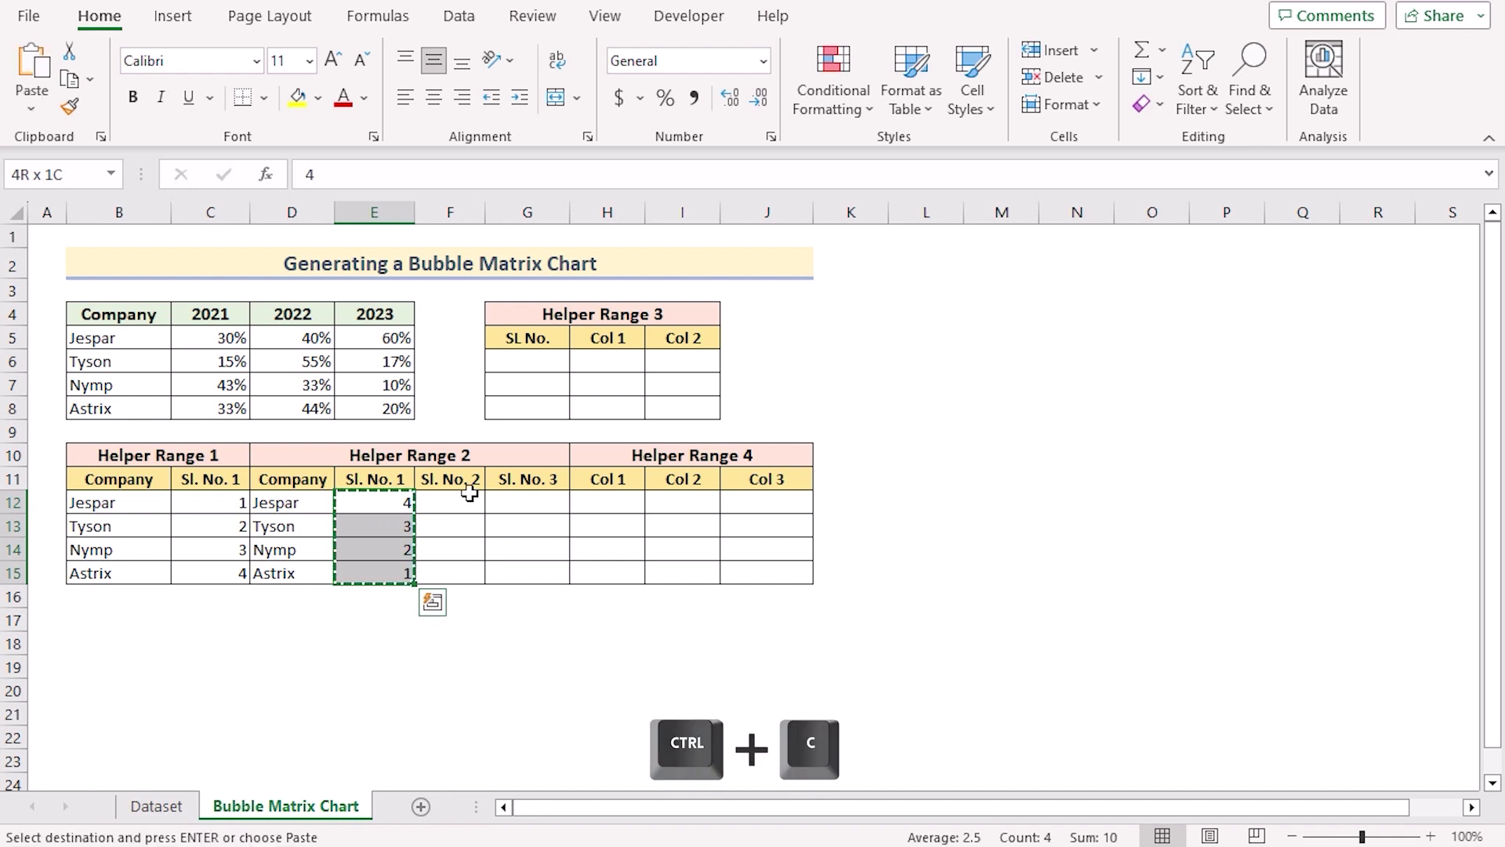
click(462, 500)
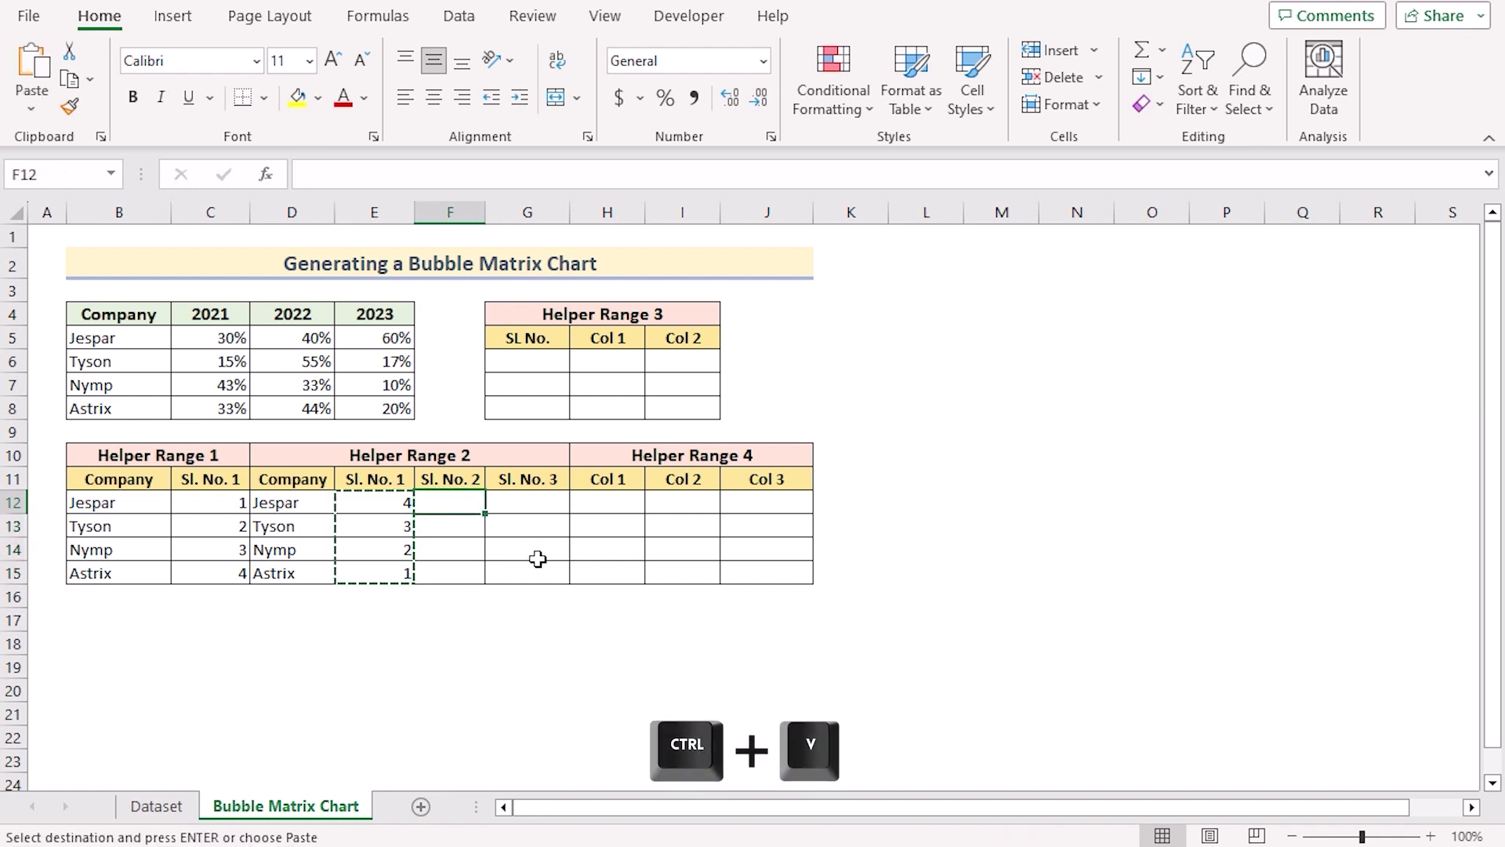
key(ctrl+v)
click(538, 505)
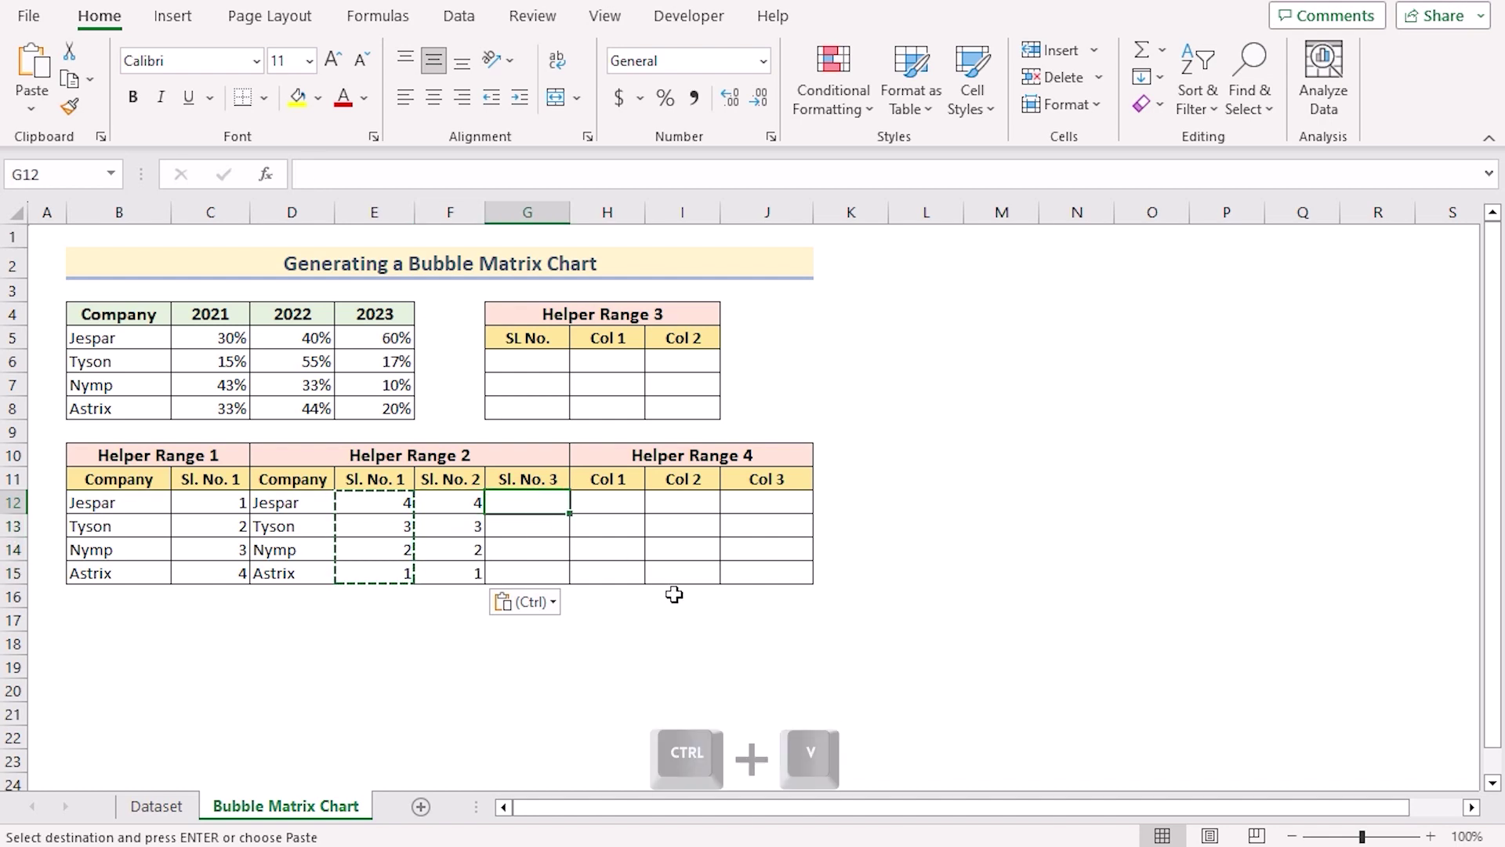
key(ctrl+v)
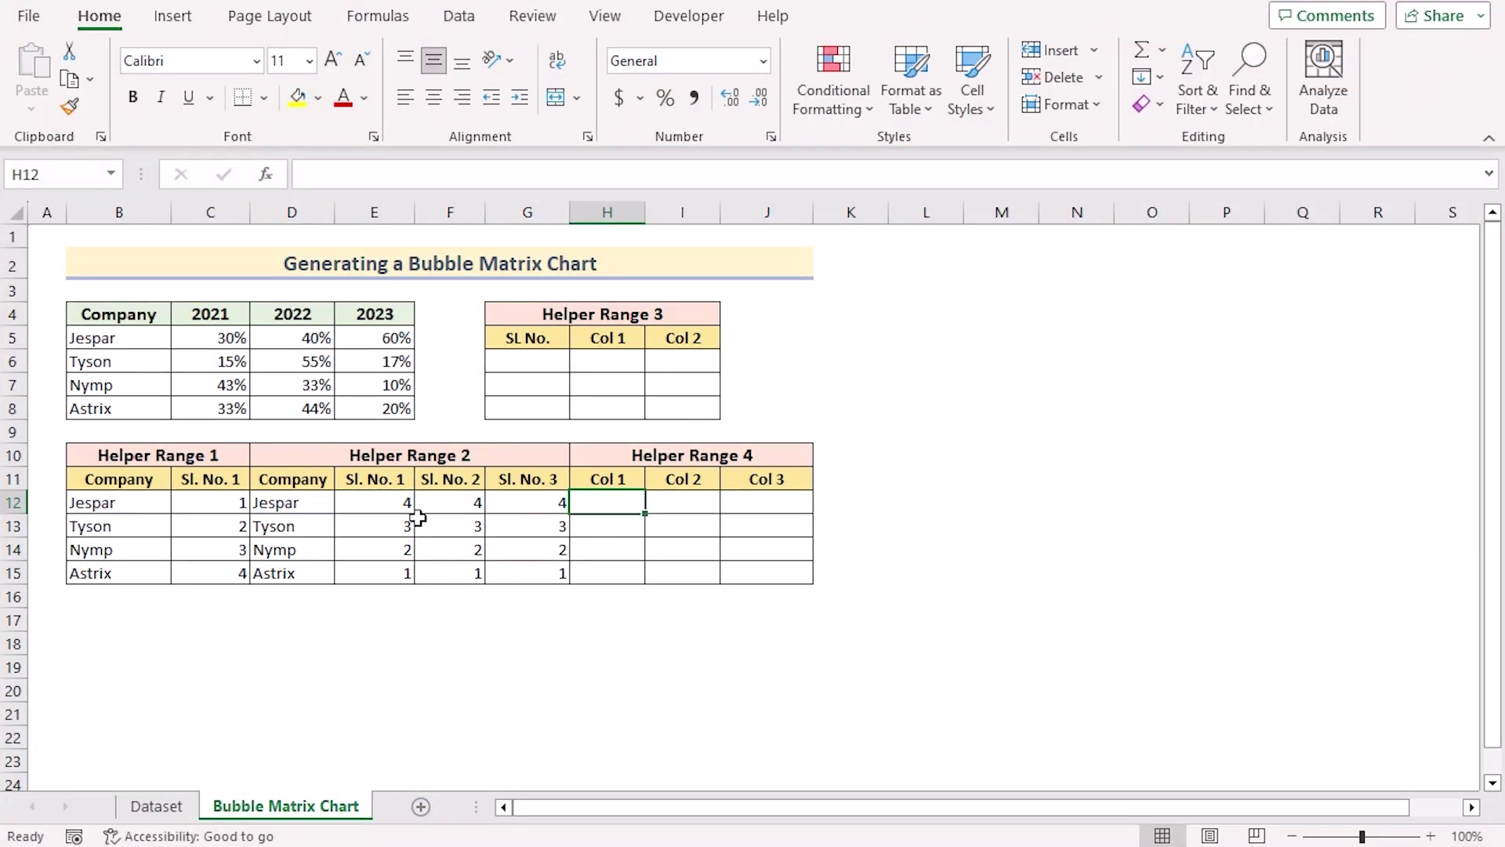
Select the growth values C5:E8 and insert a Bubble chart from the Insert tab.
click(209, 337)
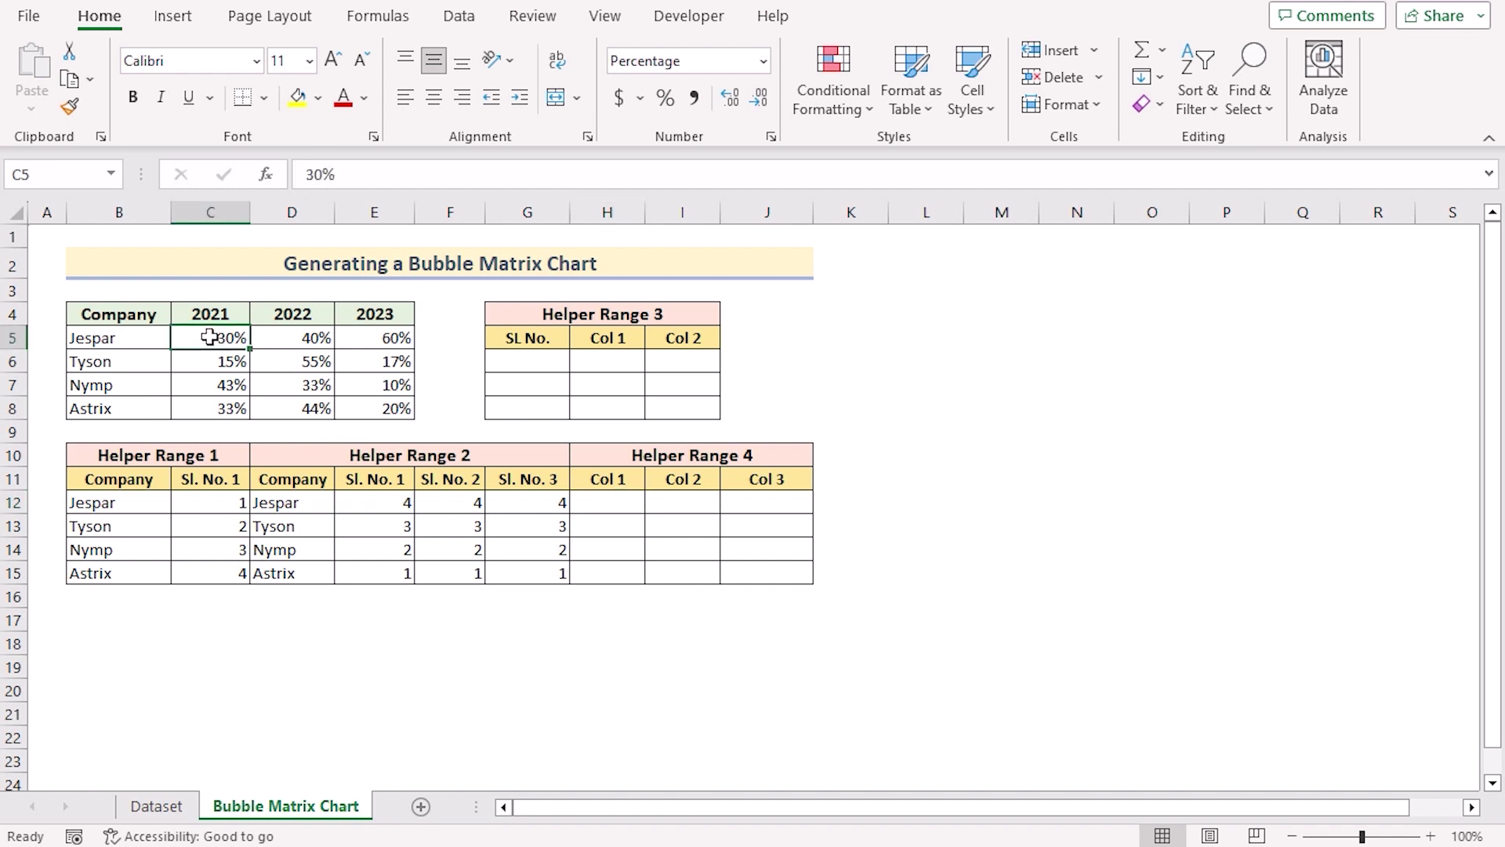
shift+click(400, 408)
click(168, 17)
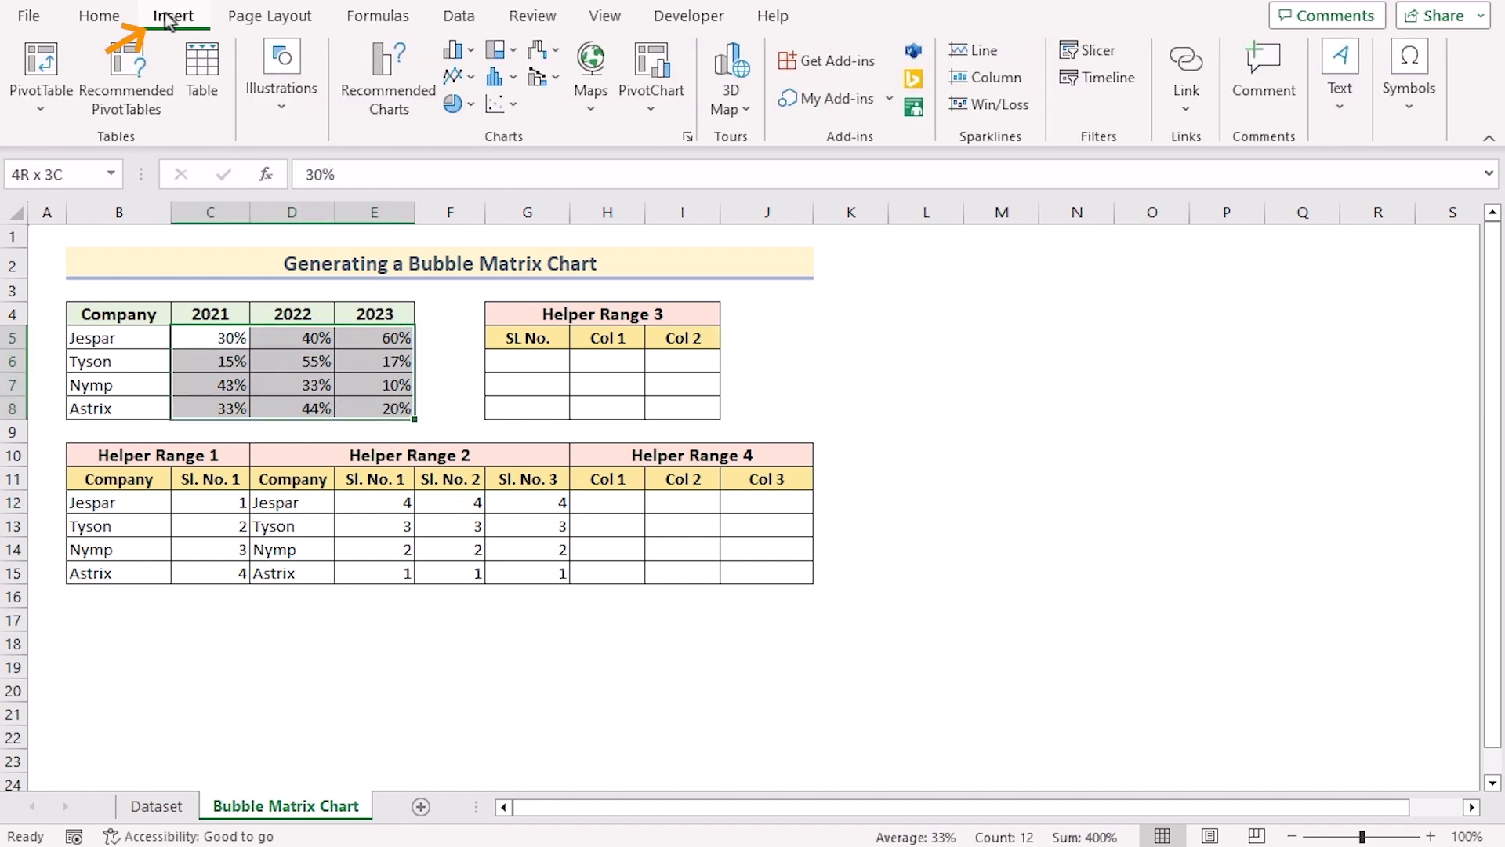
click(502, 104)
click(510, 369)
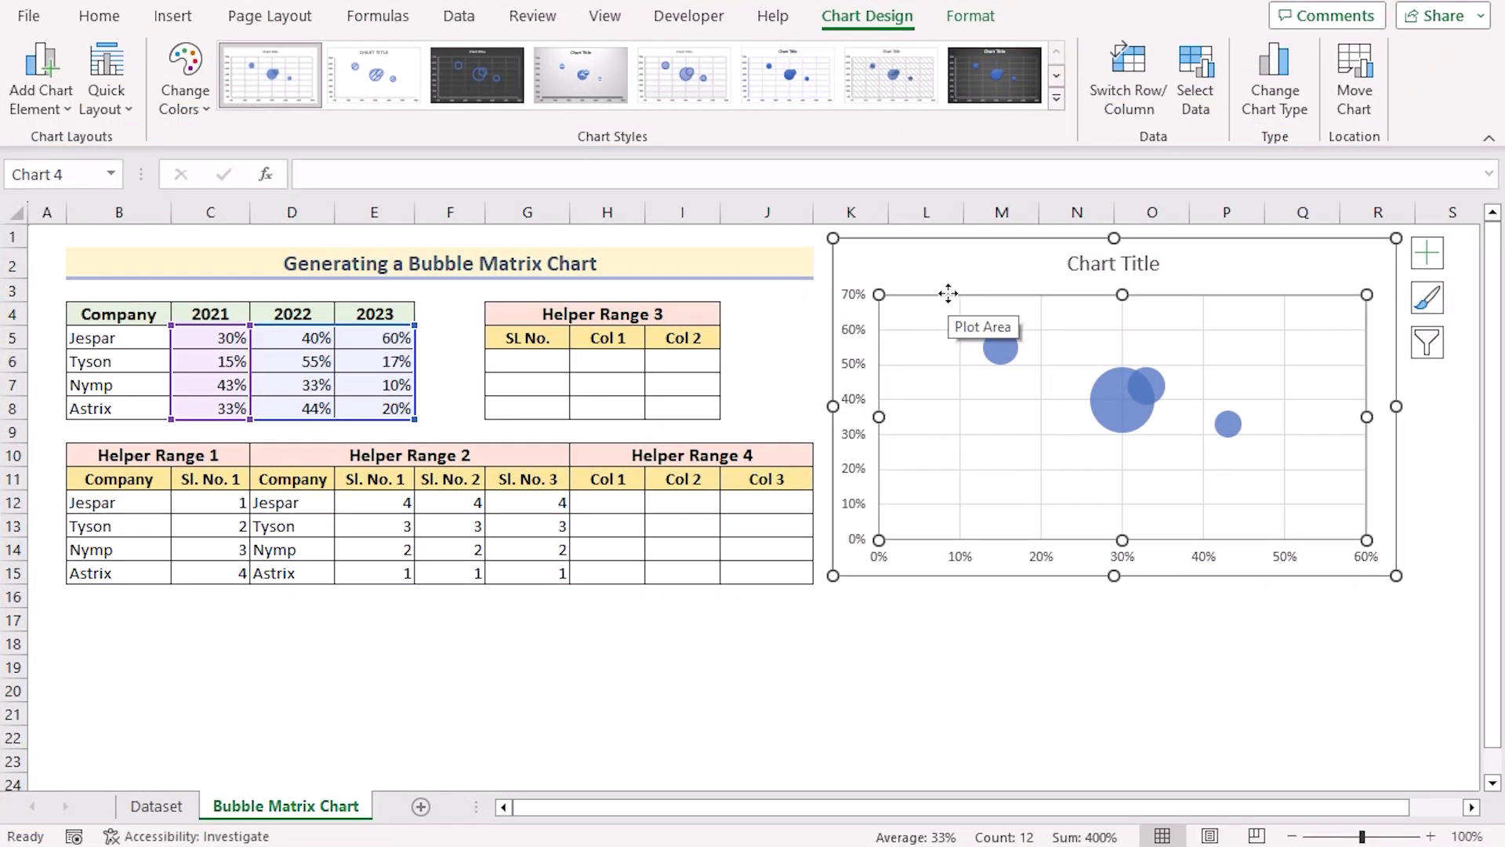
Open the chart's Select Data window, remove the default Series1 and add a new series.
right_click(949, 294)
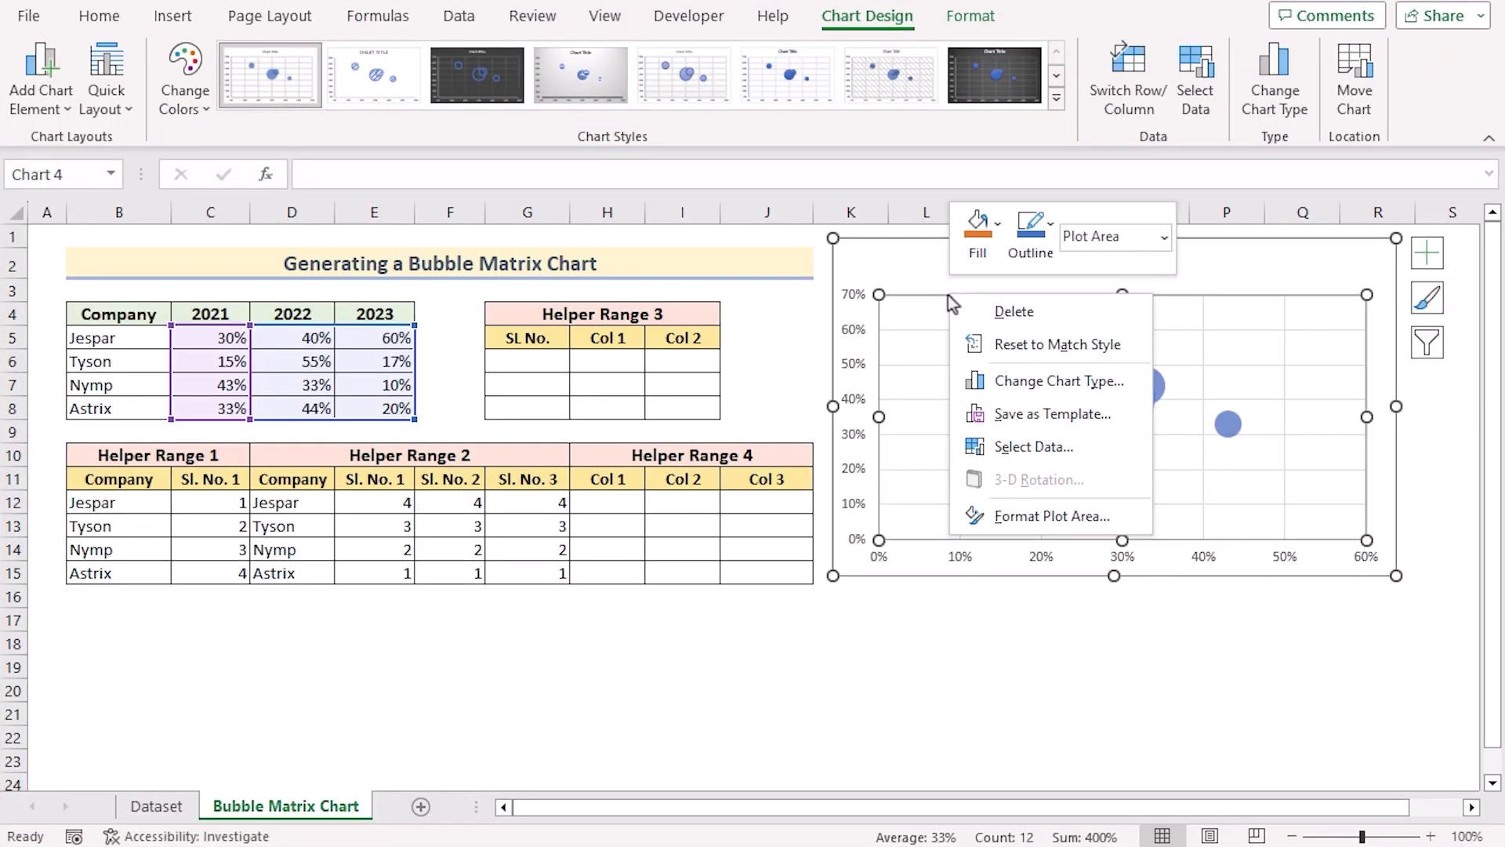
click(1023, 448)
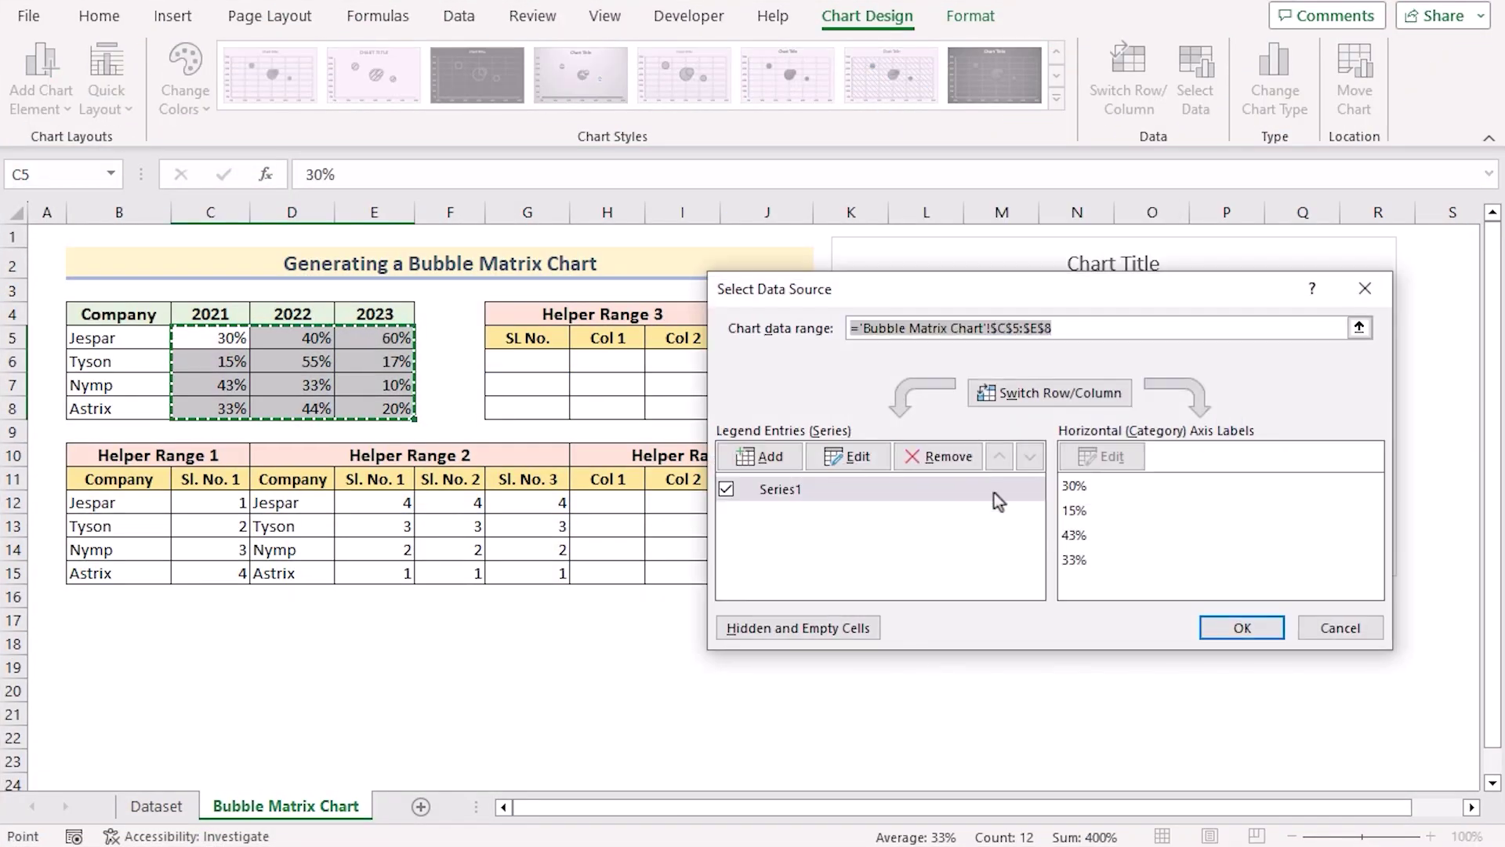
mouse_move(911, 294)
mouse_down()
mouse_move(1013, 271)
mouse_move(901, 279)
mouse_up()
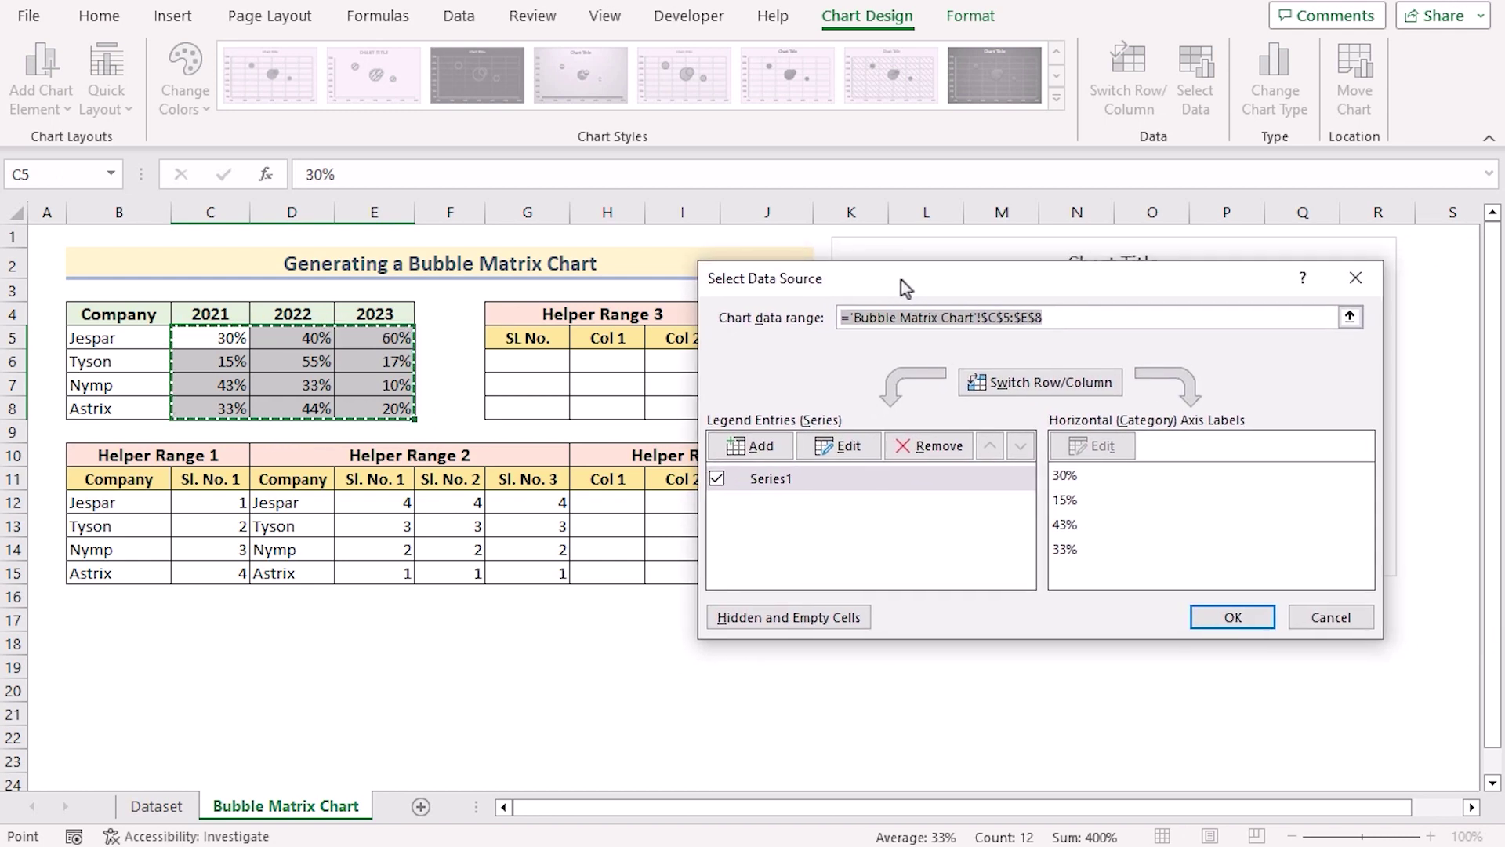
click(931, 447)
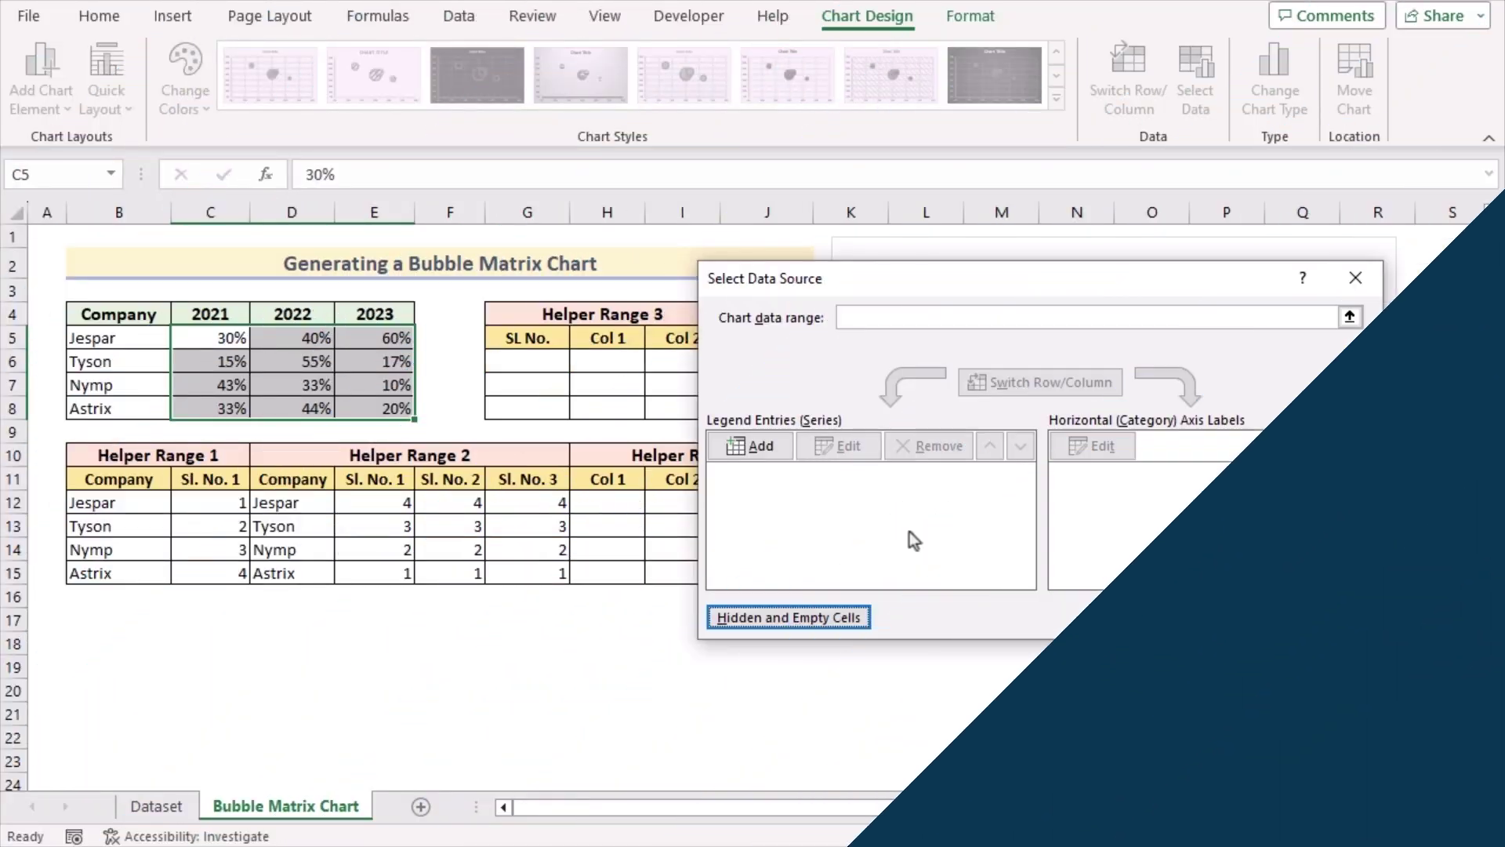
click(759, 451)
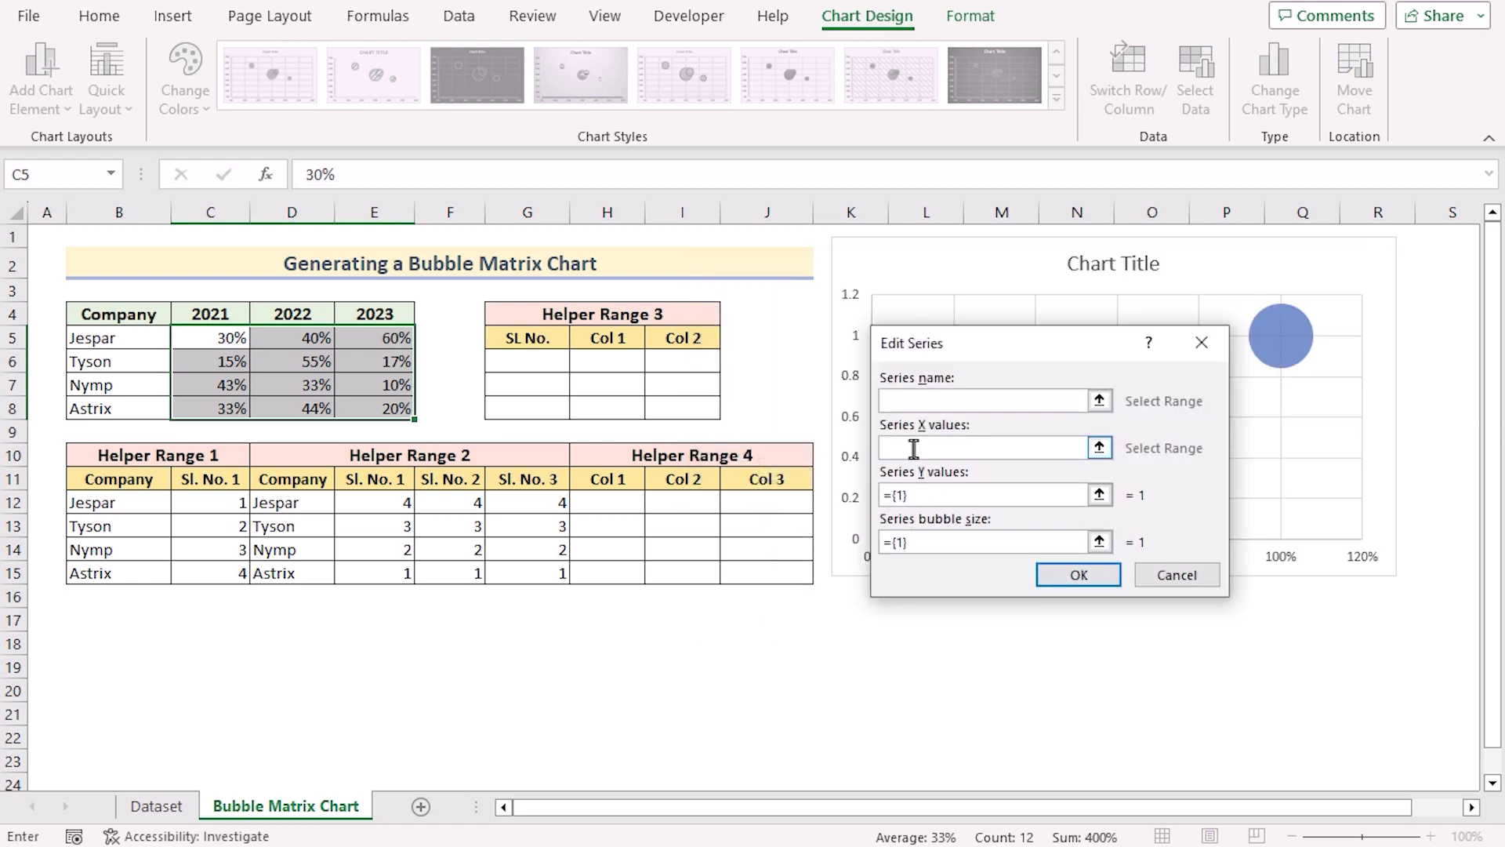
Set the series X to C12:C15, Y to E12:G12 and bubble size to C5:E5.
click(910, 445)
click(214, 502)
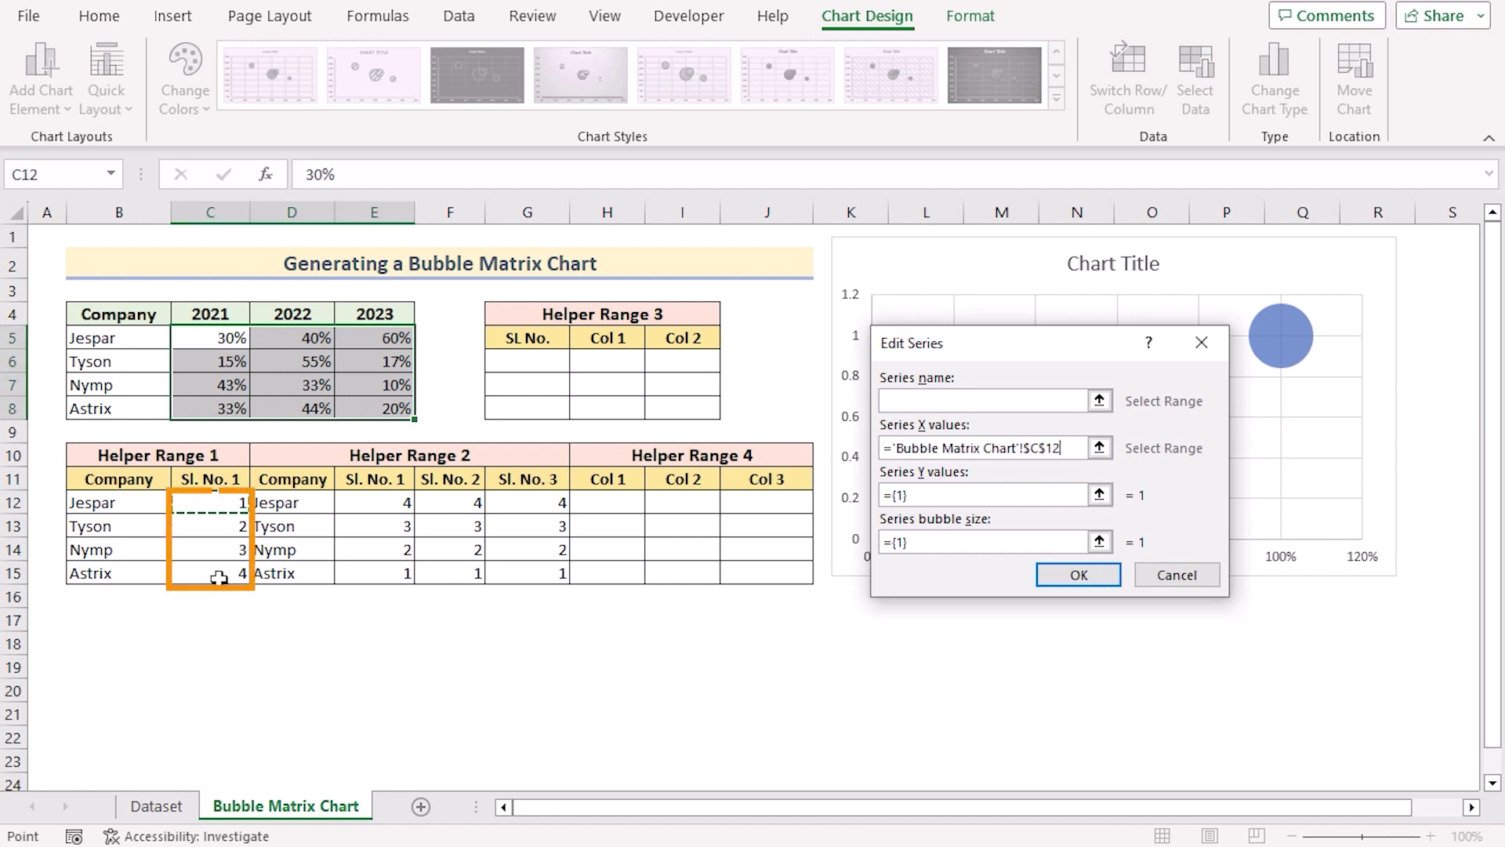
drag(219, 578, 223, 577)
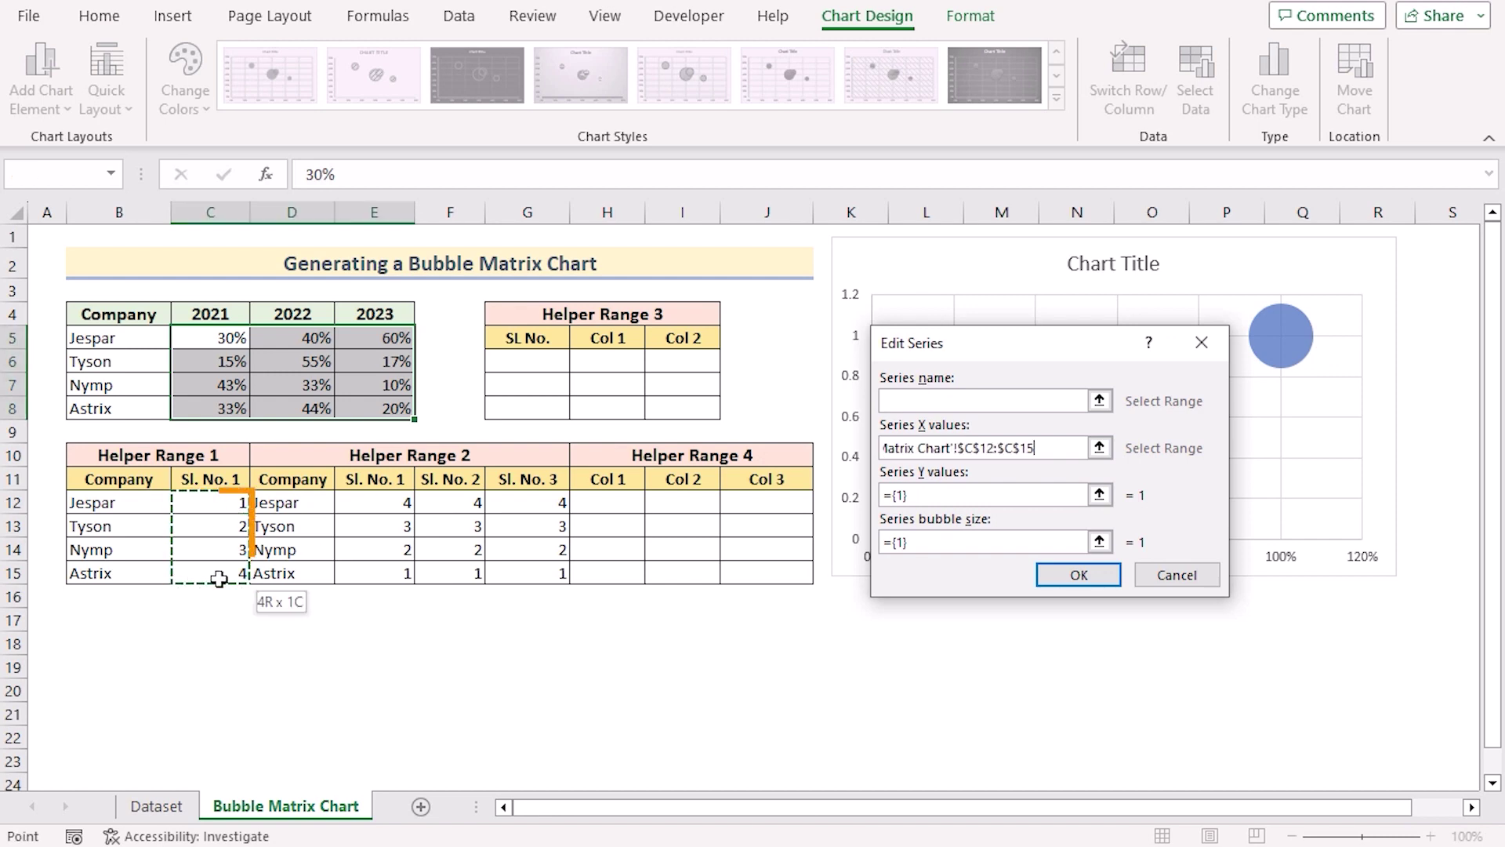
click(941, 496)
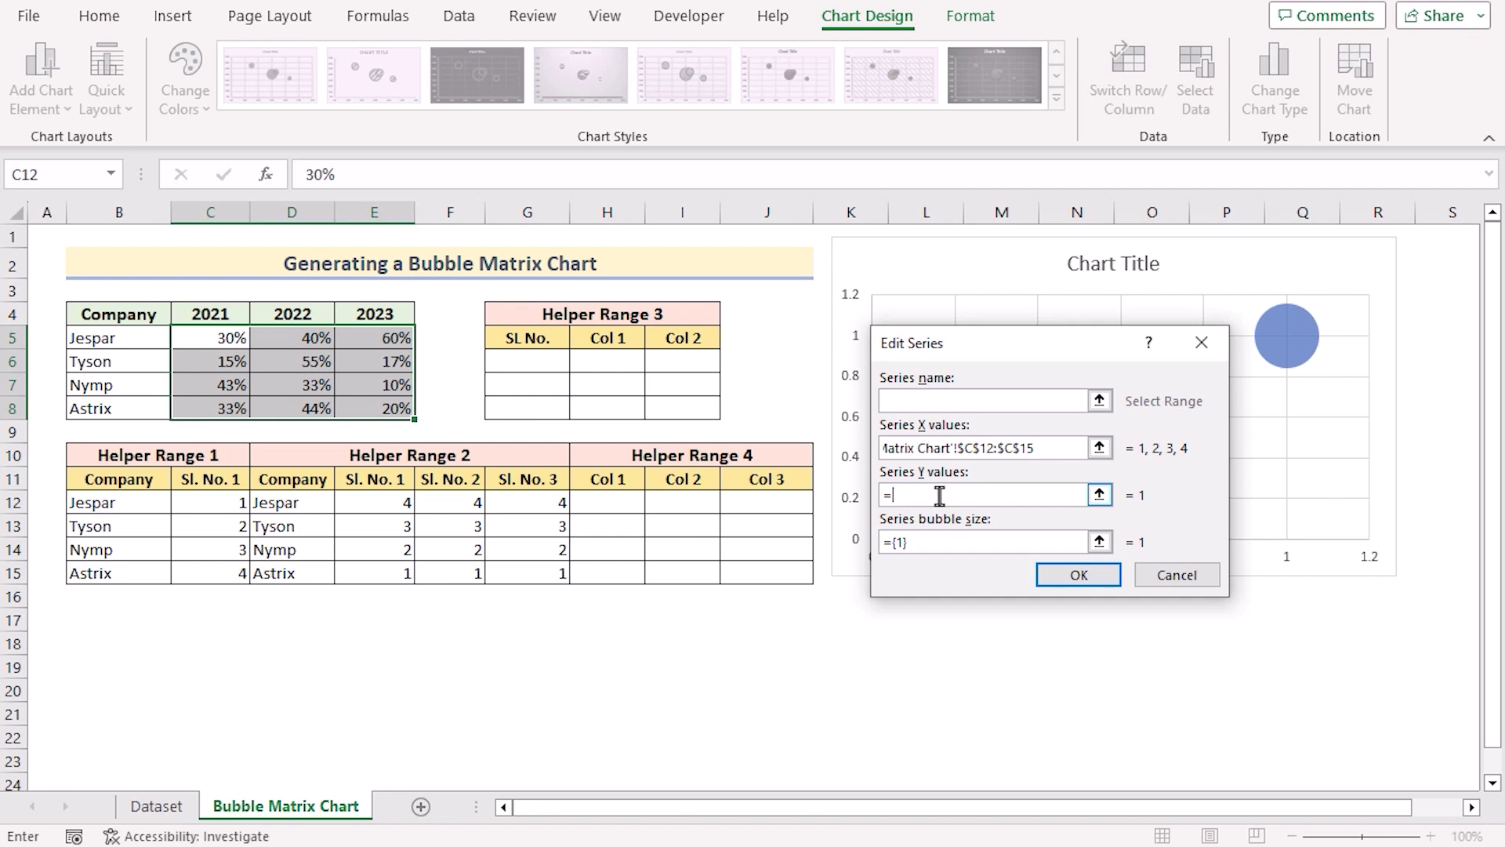
click(387, 503)
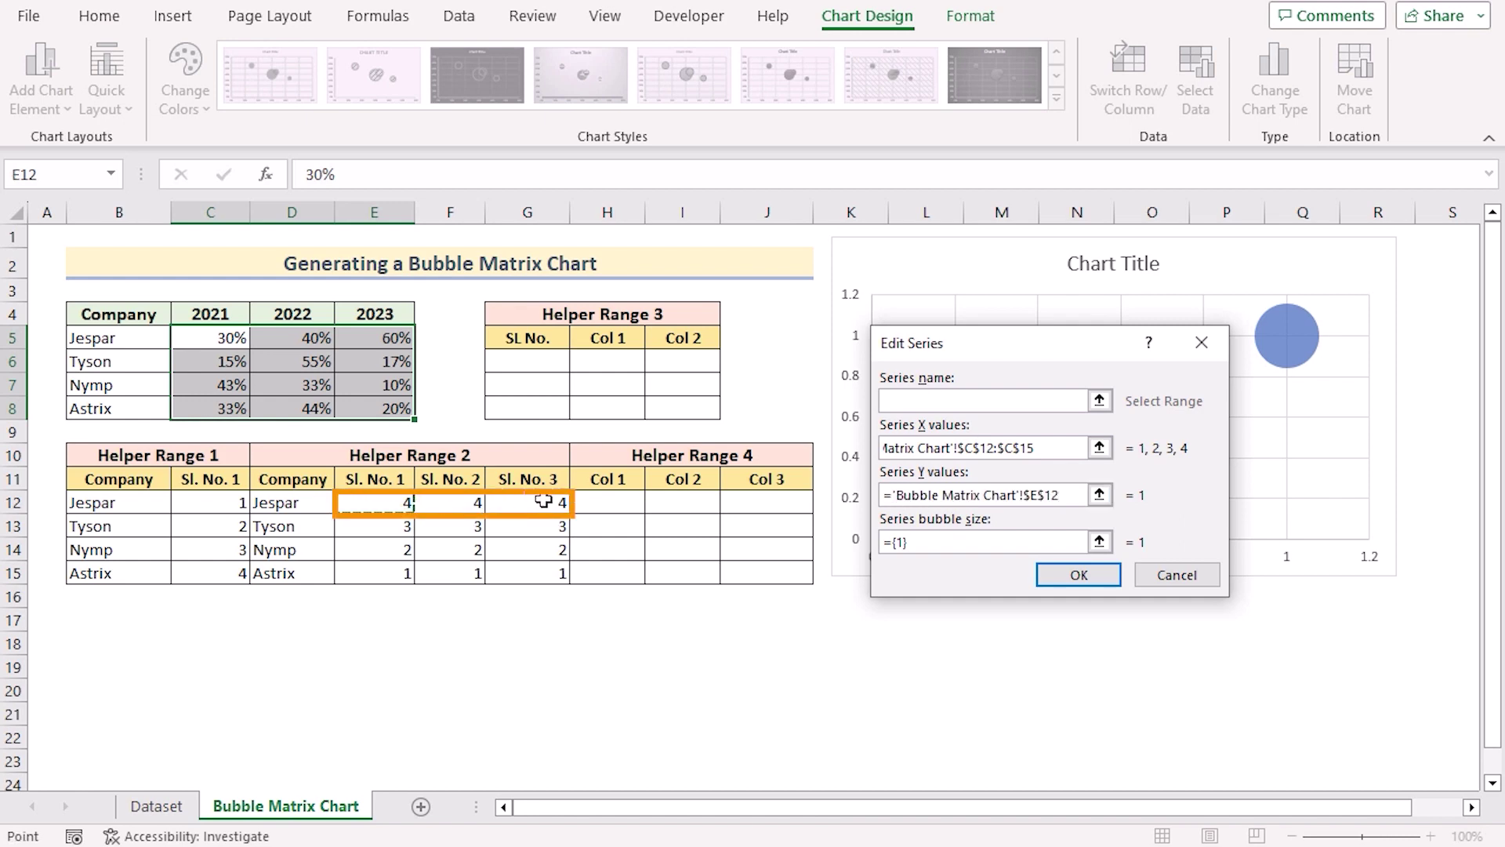
drag(553, 503, 554, 503)
click(911, 541)
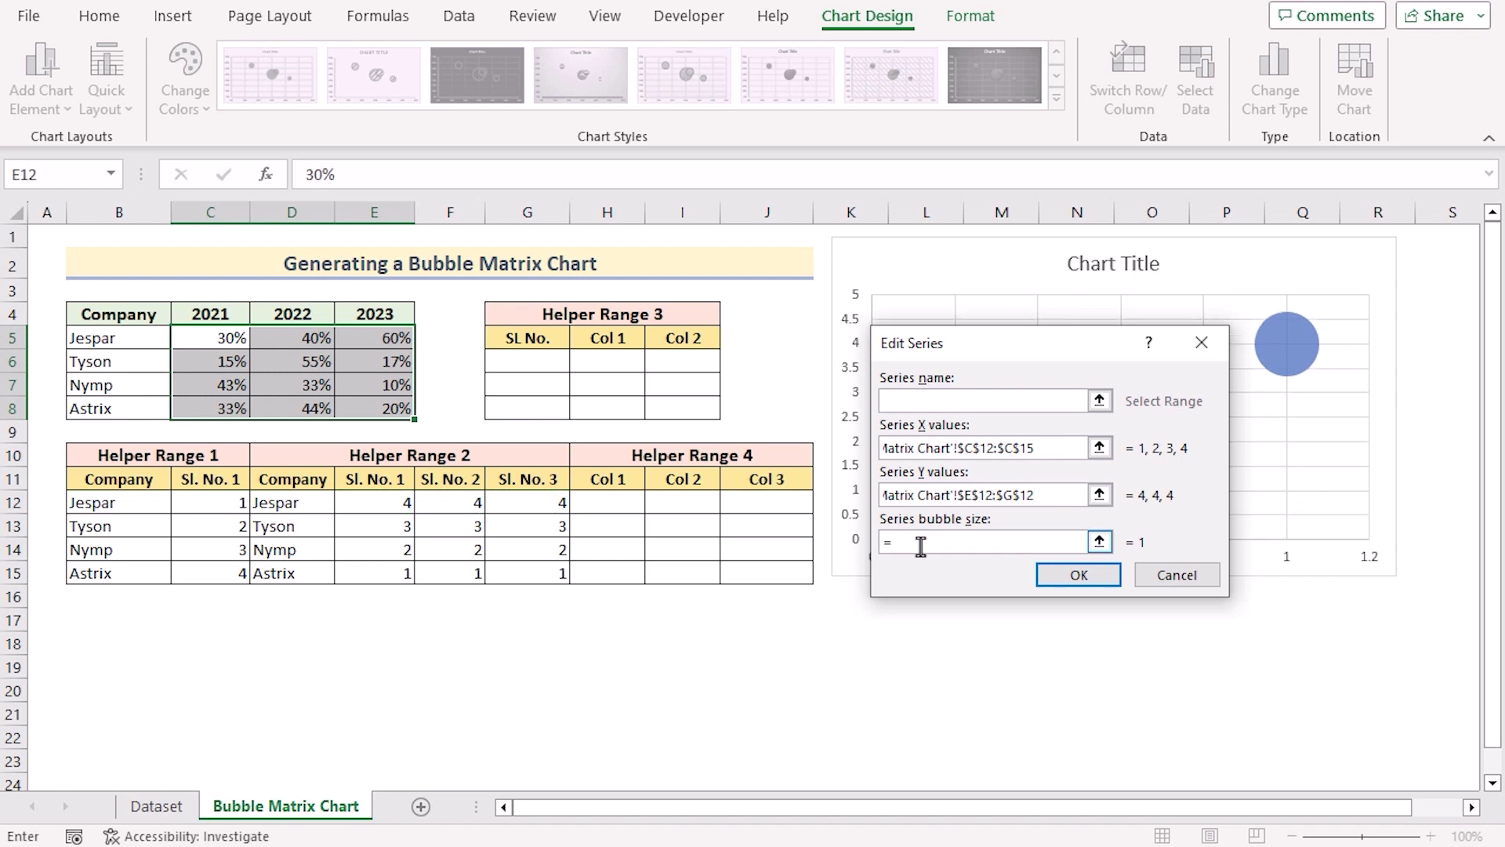
click(221, 345)
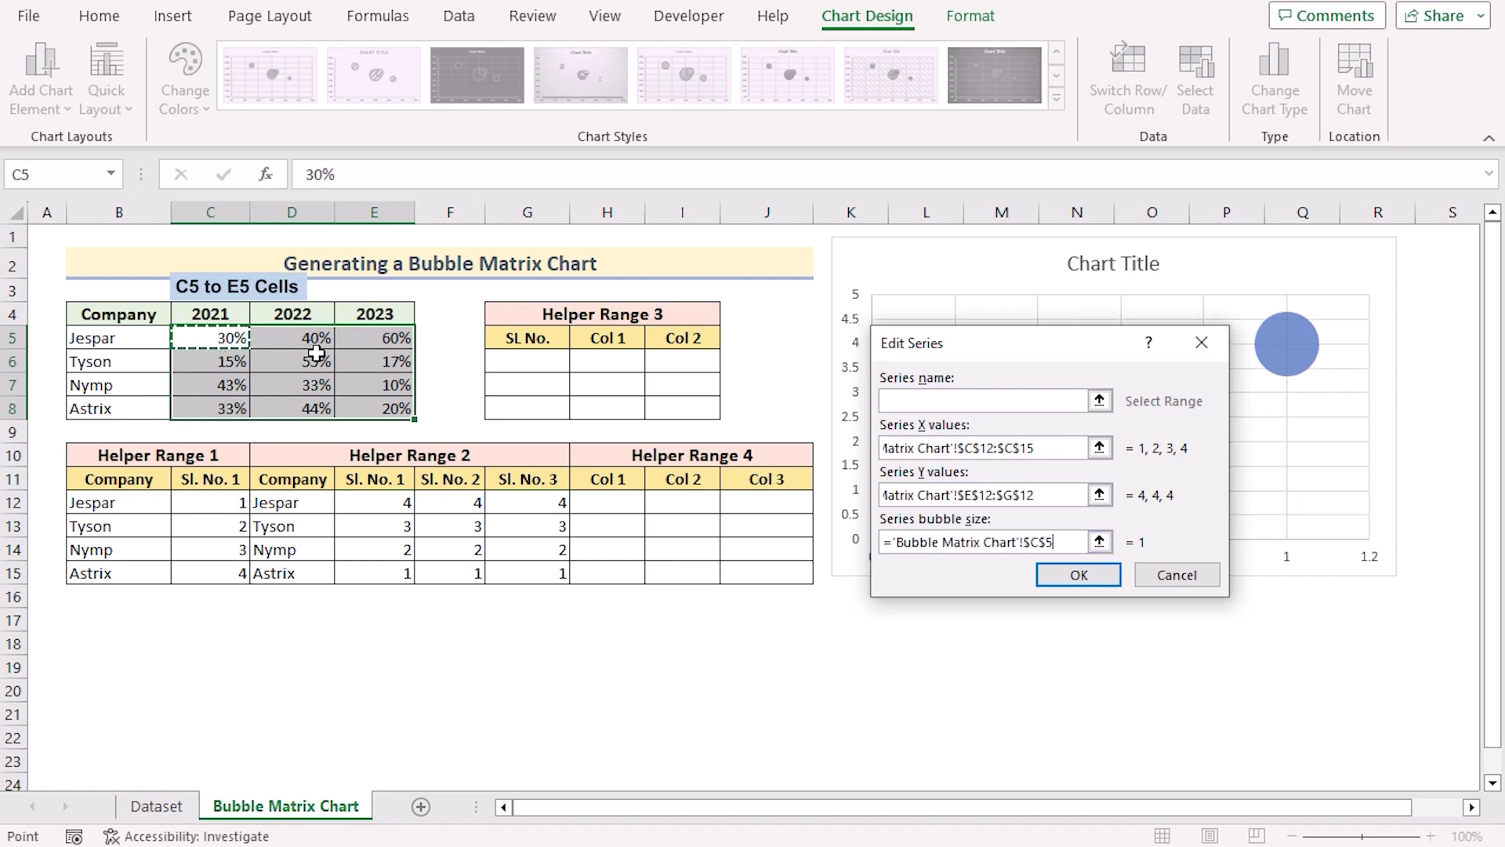
drag(316, 353, 400, 343)
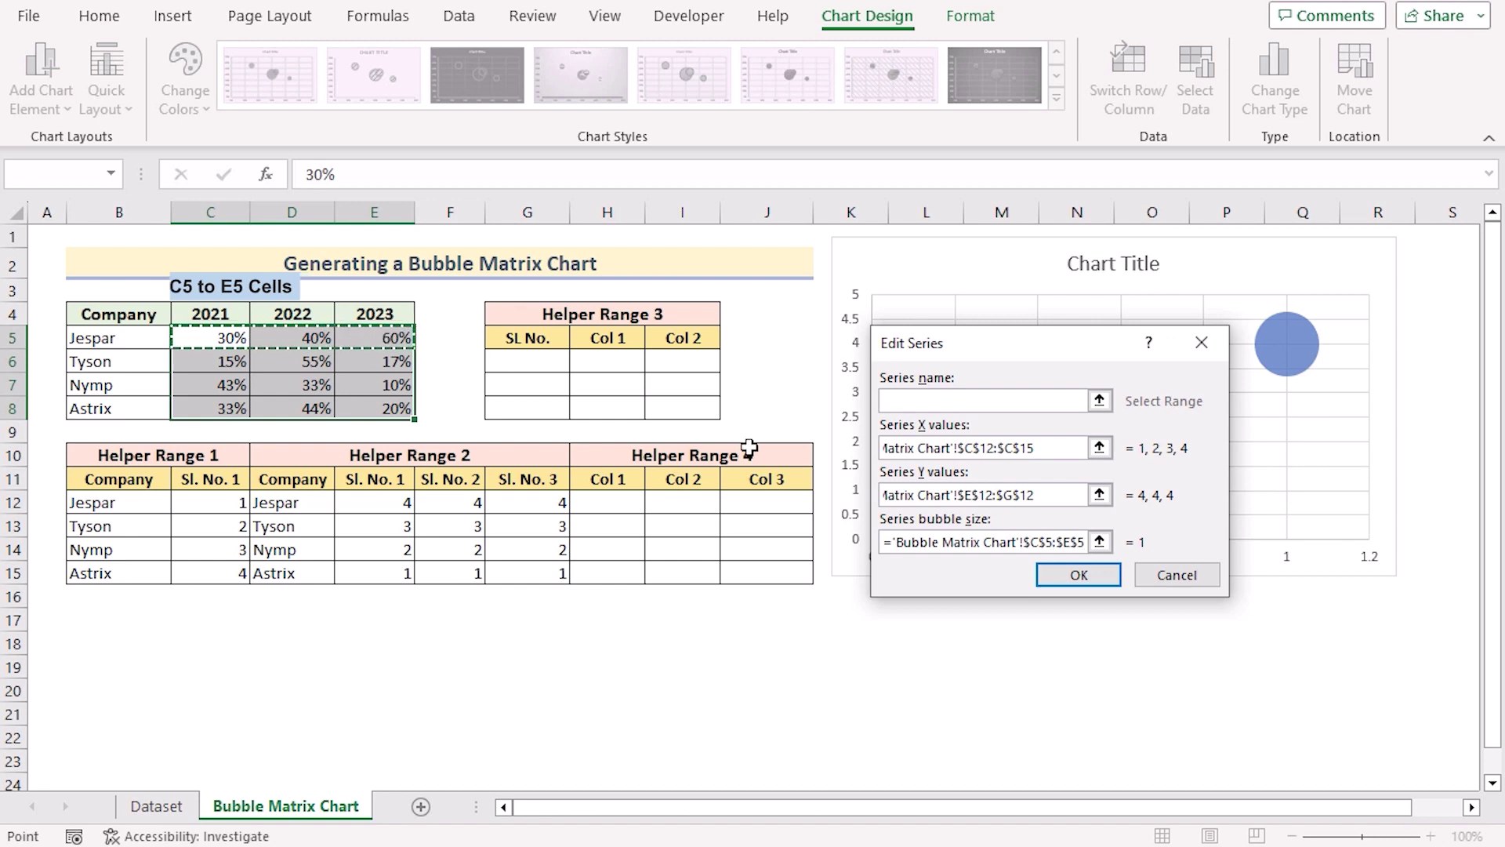
click(1071, 578)
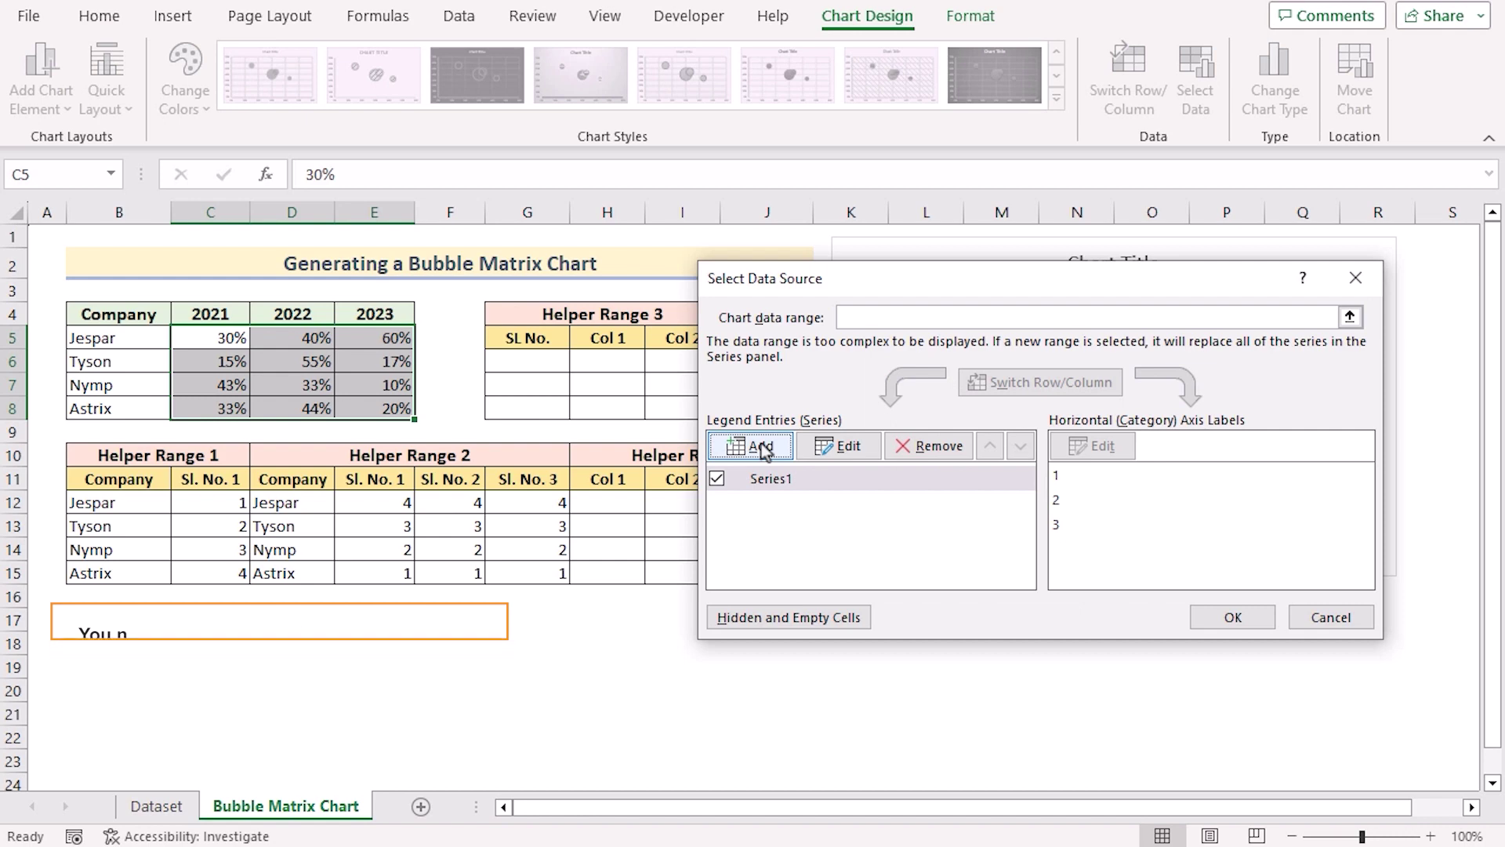
Add the Tyson series: X C12:C15, Y E13:G13, bubble size C6:E6.
click(761, 446)
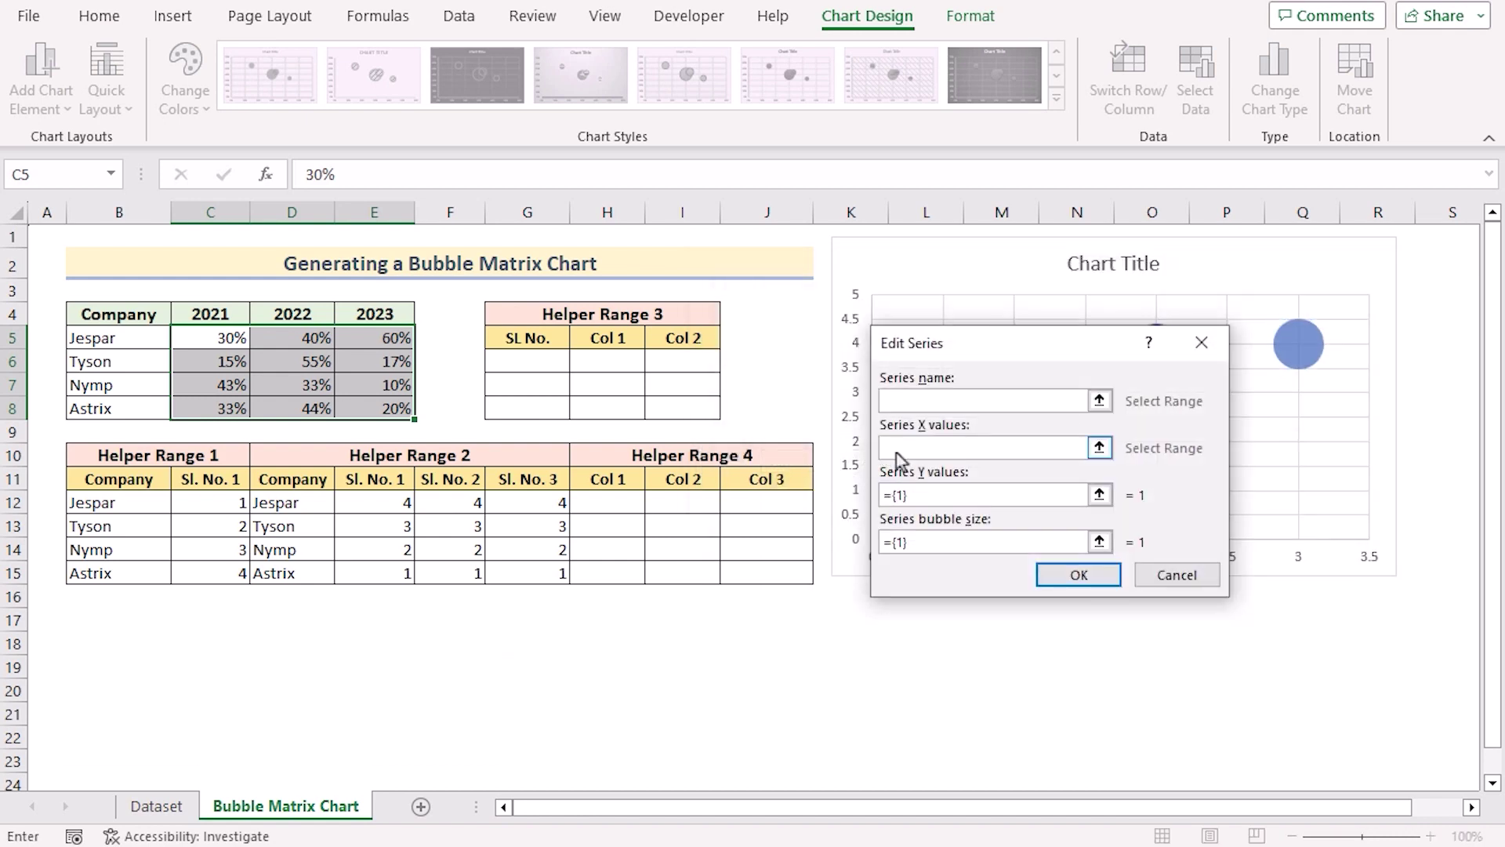
drag(240, 499, 229, 573)
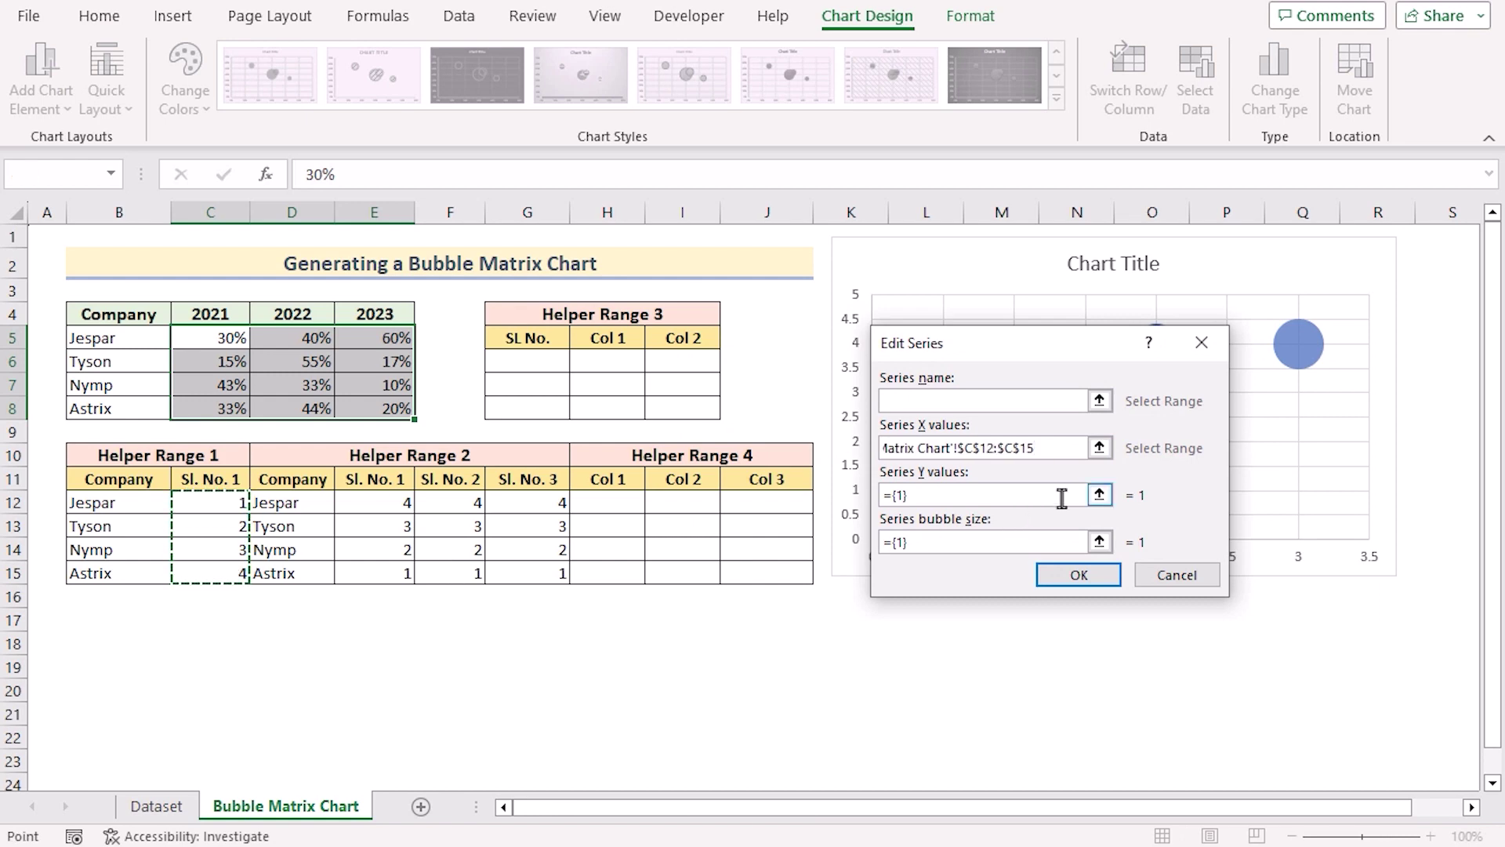
click(983, 492)
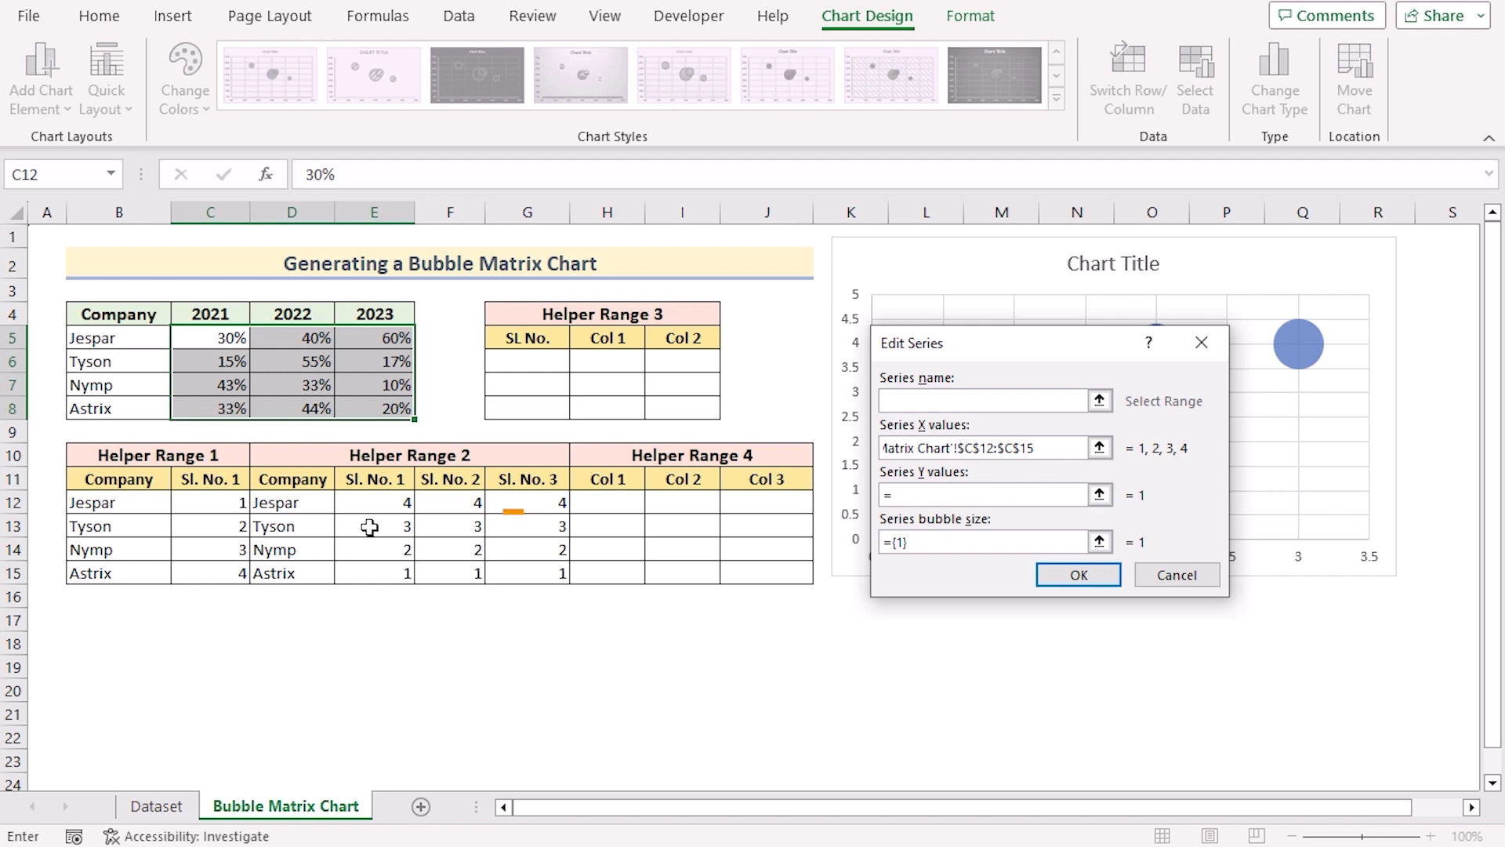
drag(370, 527, 536, 524)
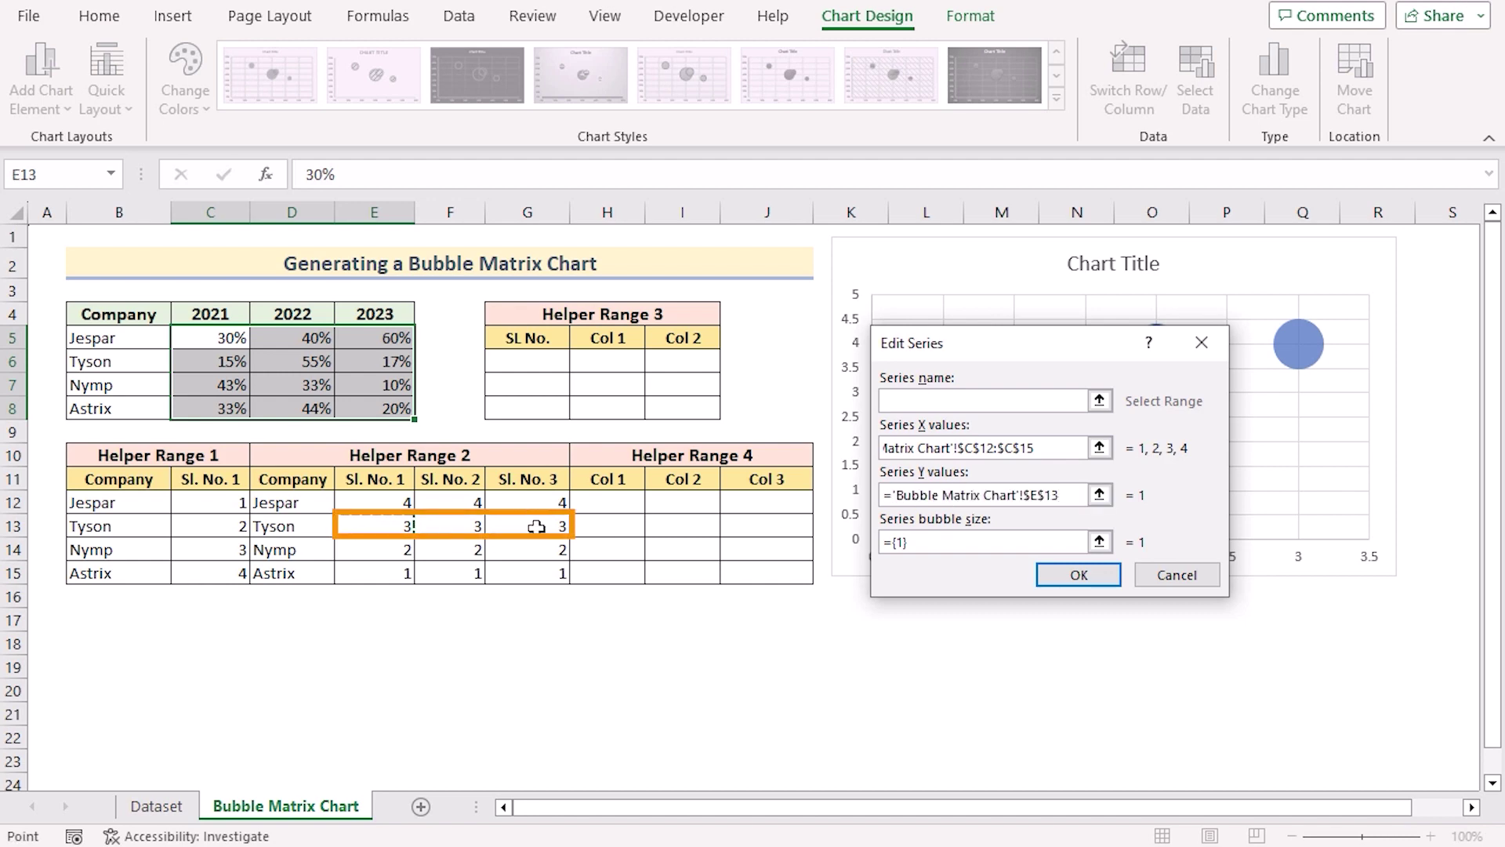
click(953, 545)
key(BackSpace)
key(BackSpace)
key(BackSpace)
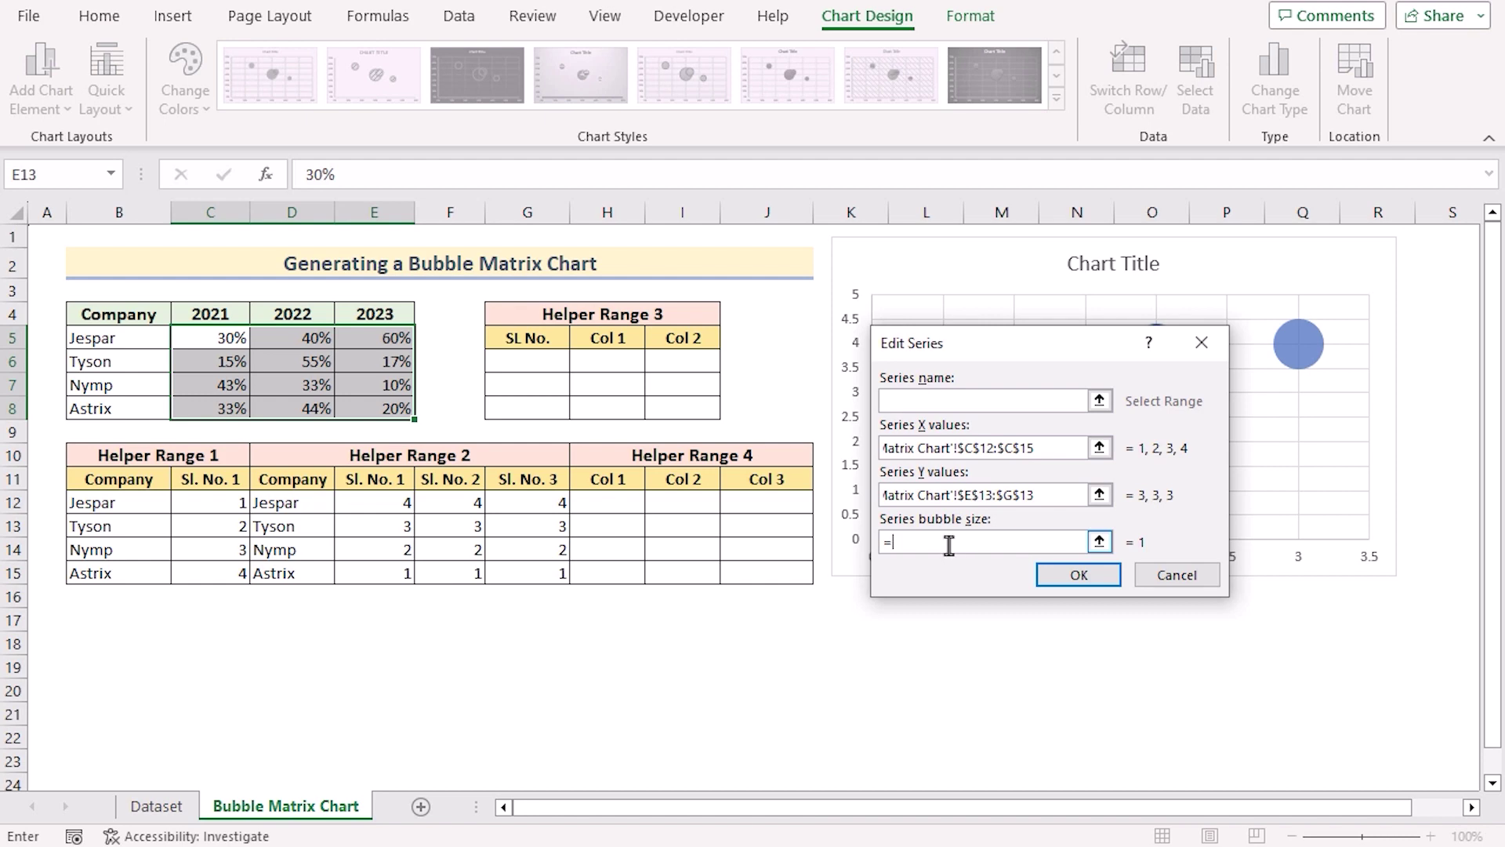
click(227, 366)
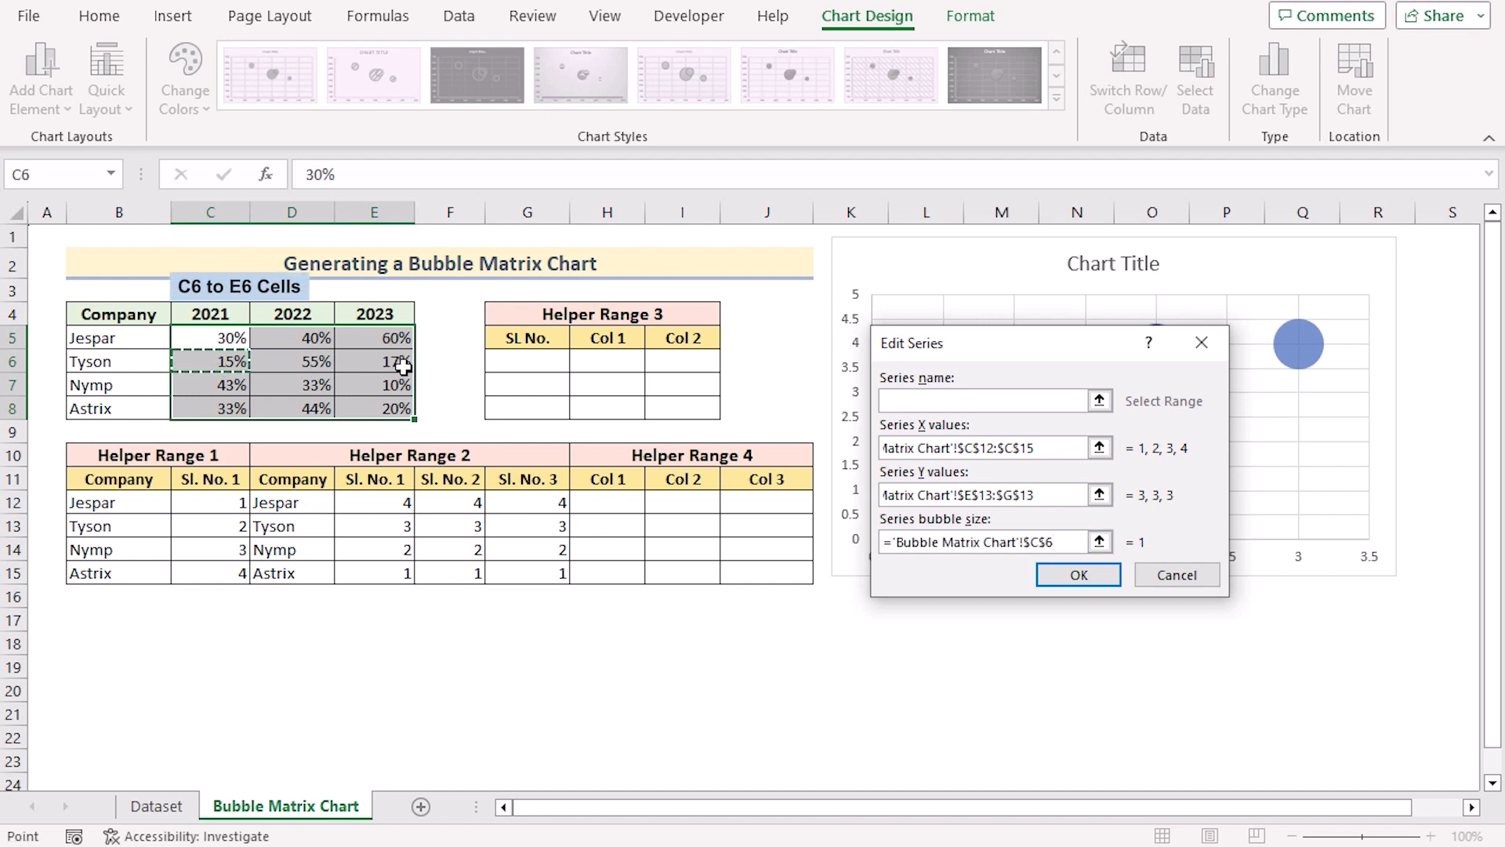
drag(403, 366, 403, 364)
click(1068, 574)
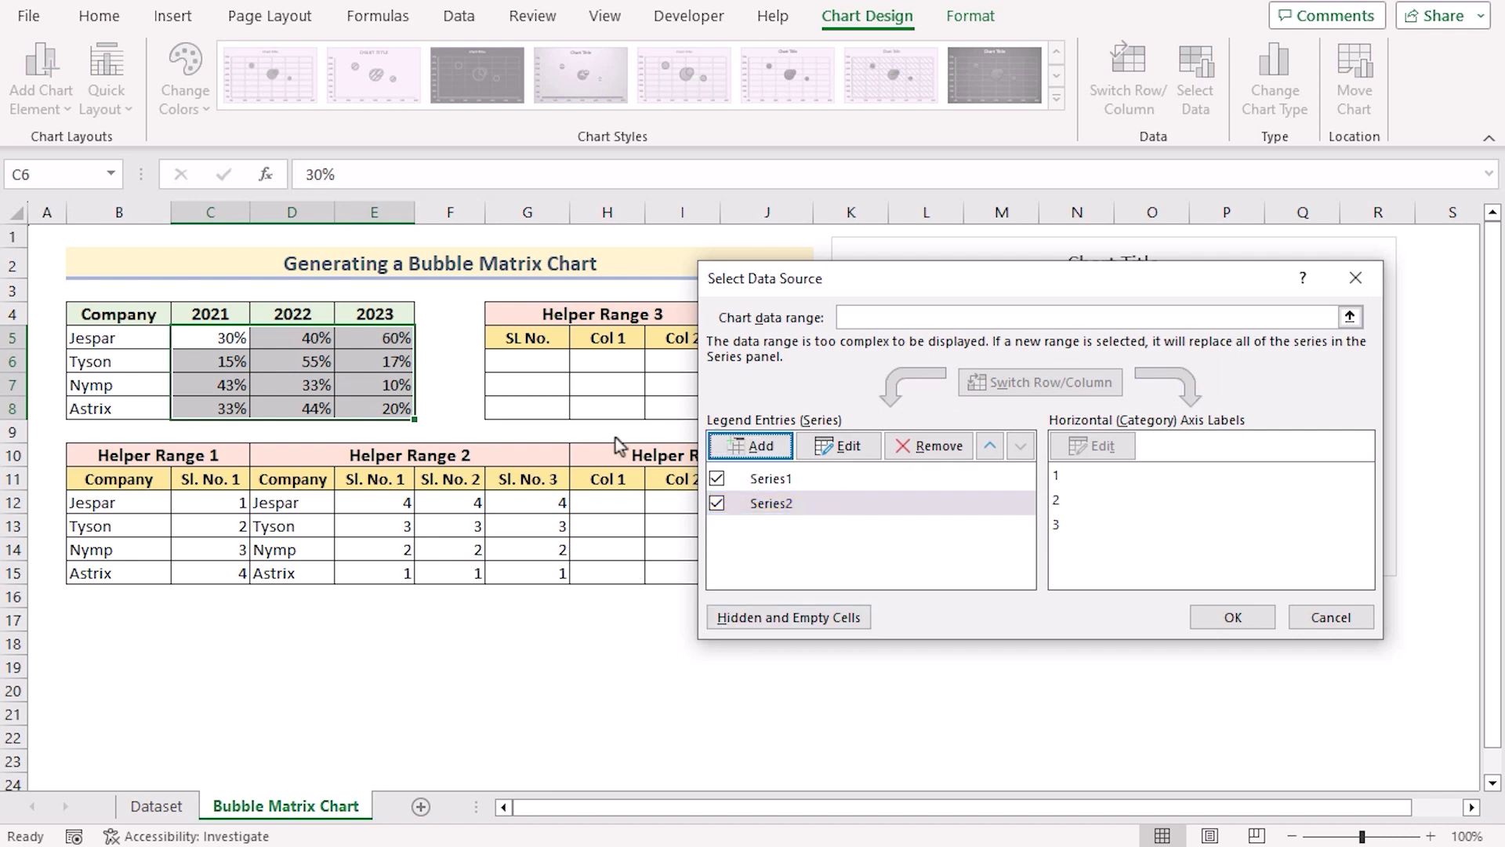
Add the Nymp series: X C12:C15, Y E14:G14, bubble size C7:E7.
click(752, 449)
click(890, 447)
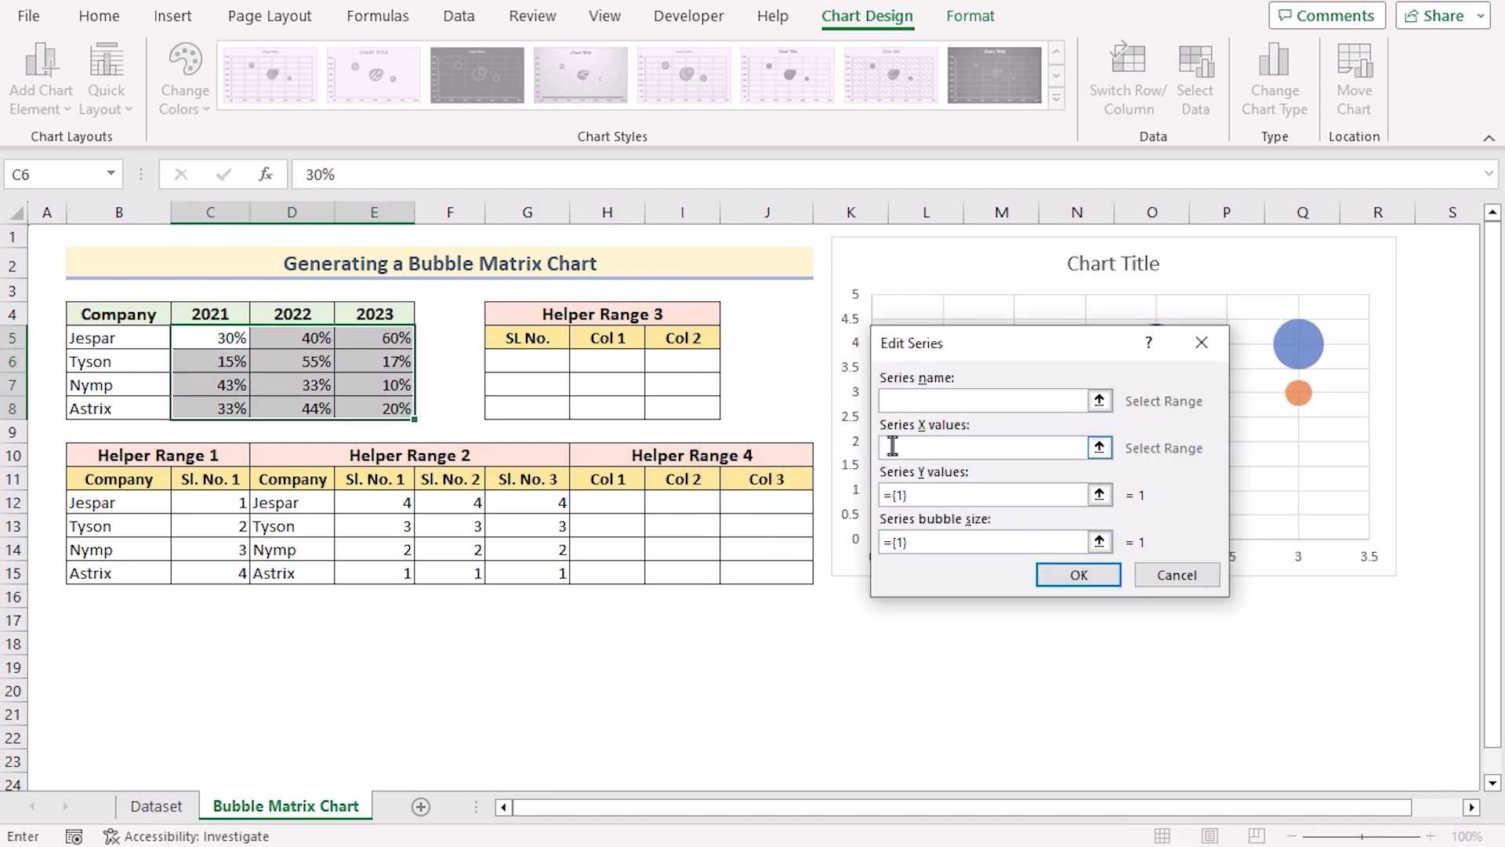
drag(209, 502, 208, 577)
click(999, 494)
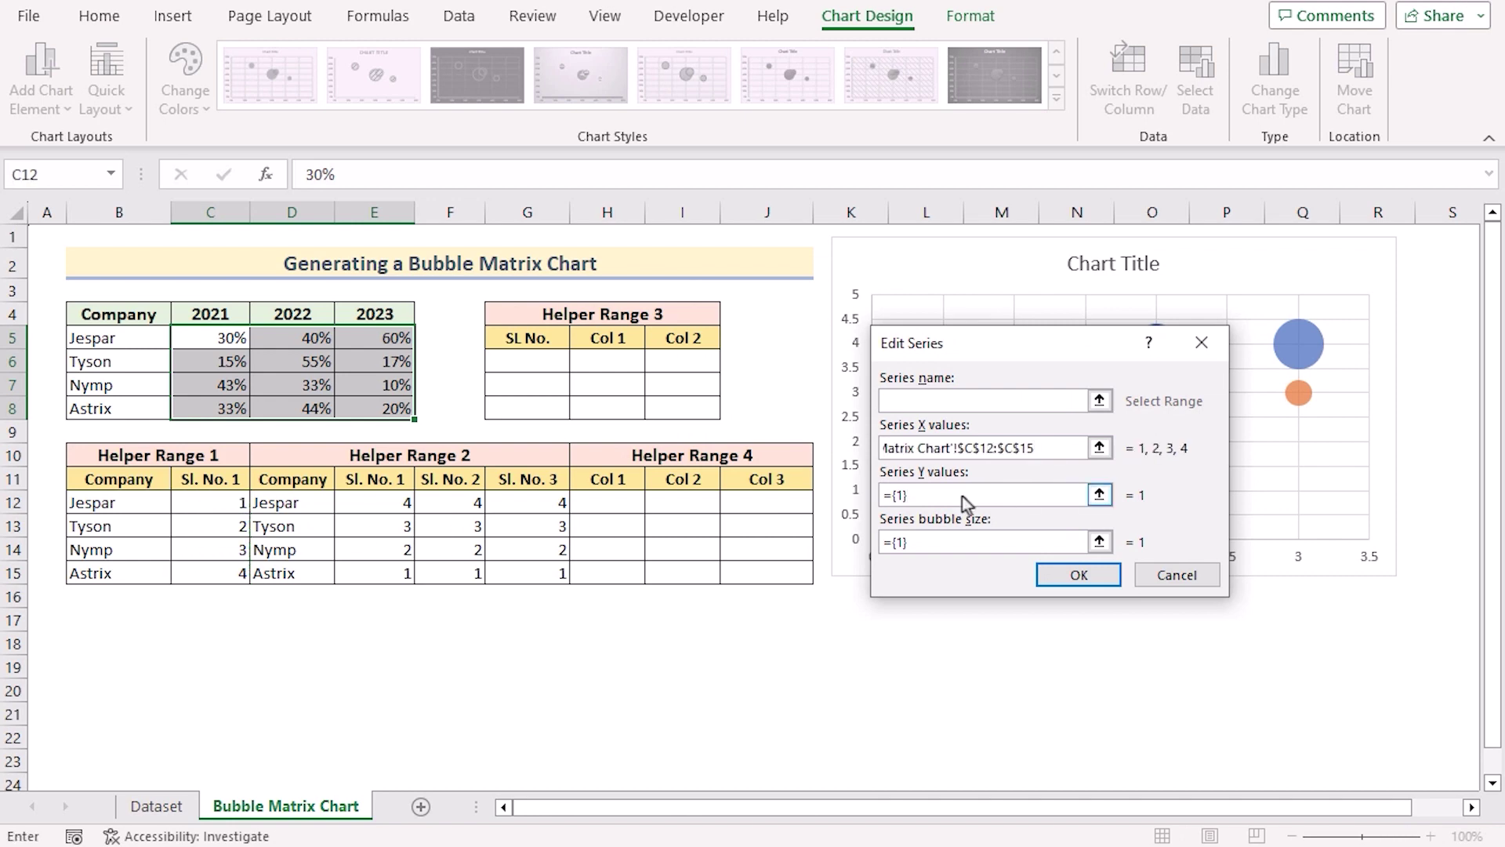
key(BackSpace)
key(BackSpace)
key(BackSpace)
drag(396, 547, 548, 547)
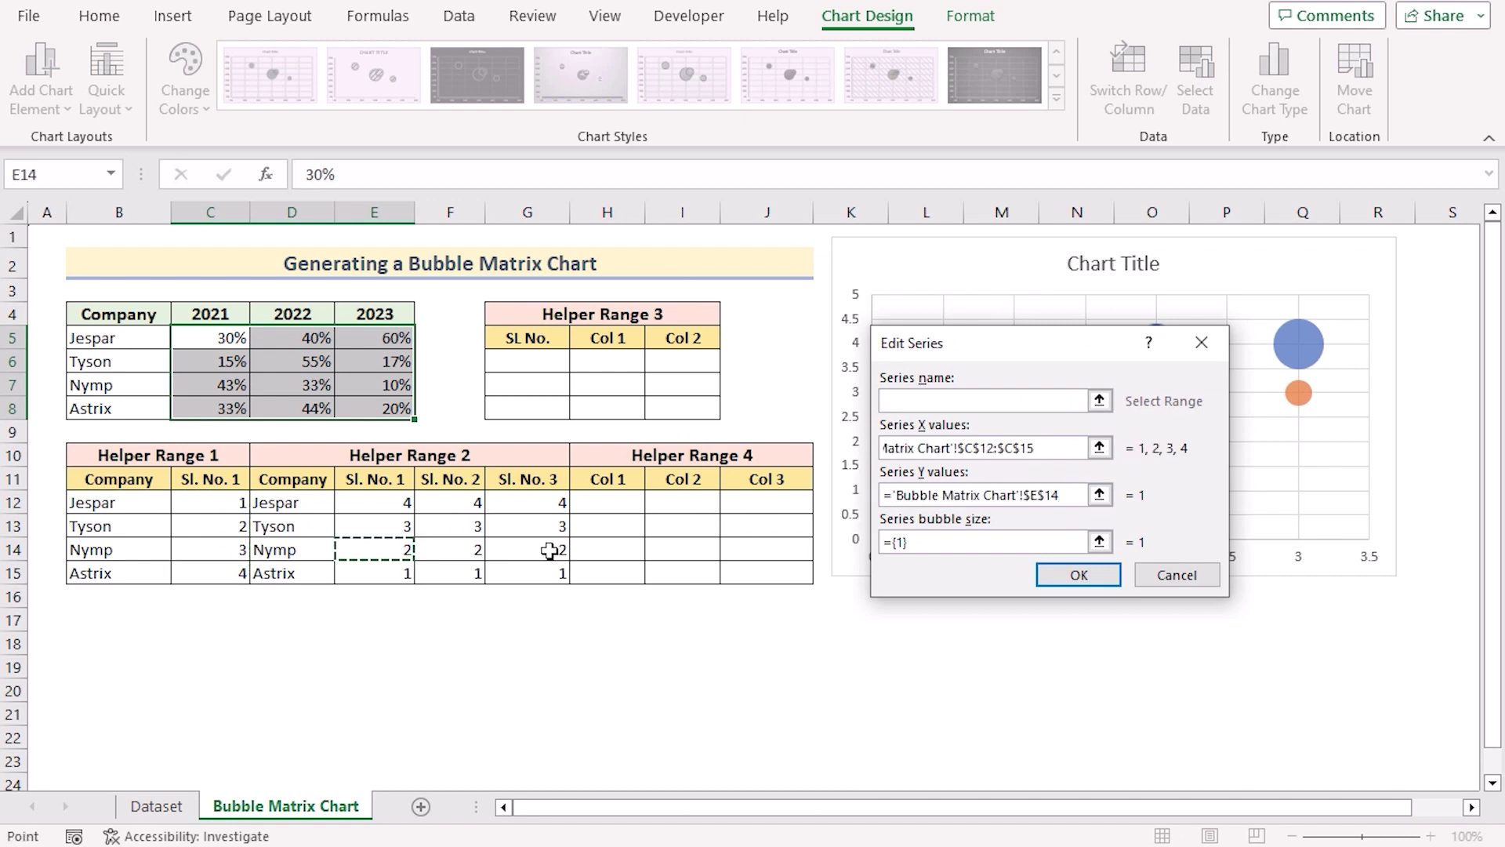
click(941, 541)
key(BackSpace)
key(BackSpace)
key(BackSpace)
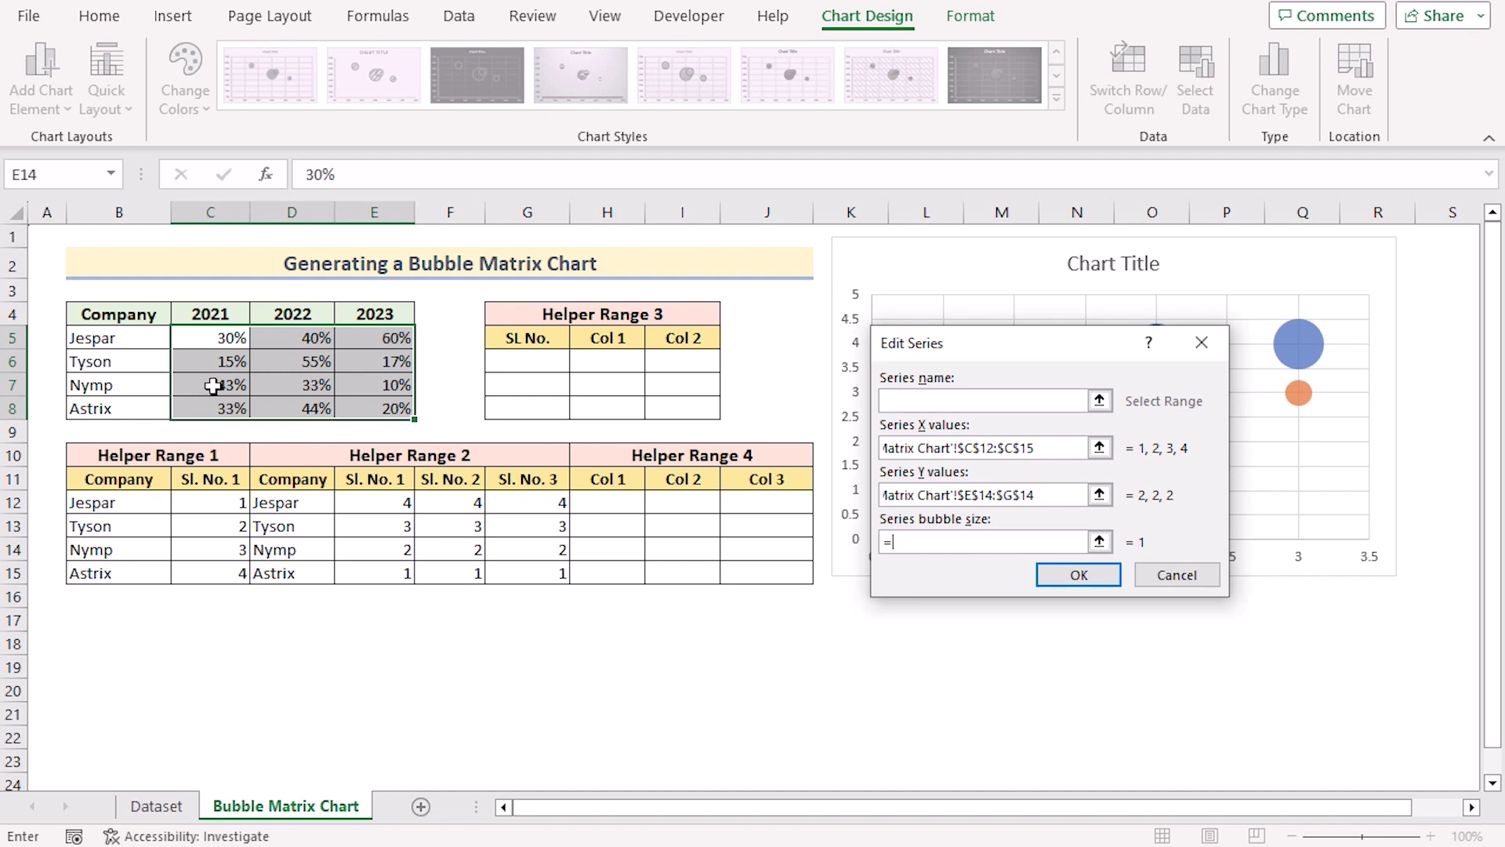
drag(214, 385, 365, 388)
click(1079, 574)
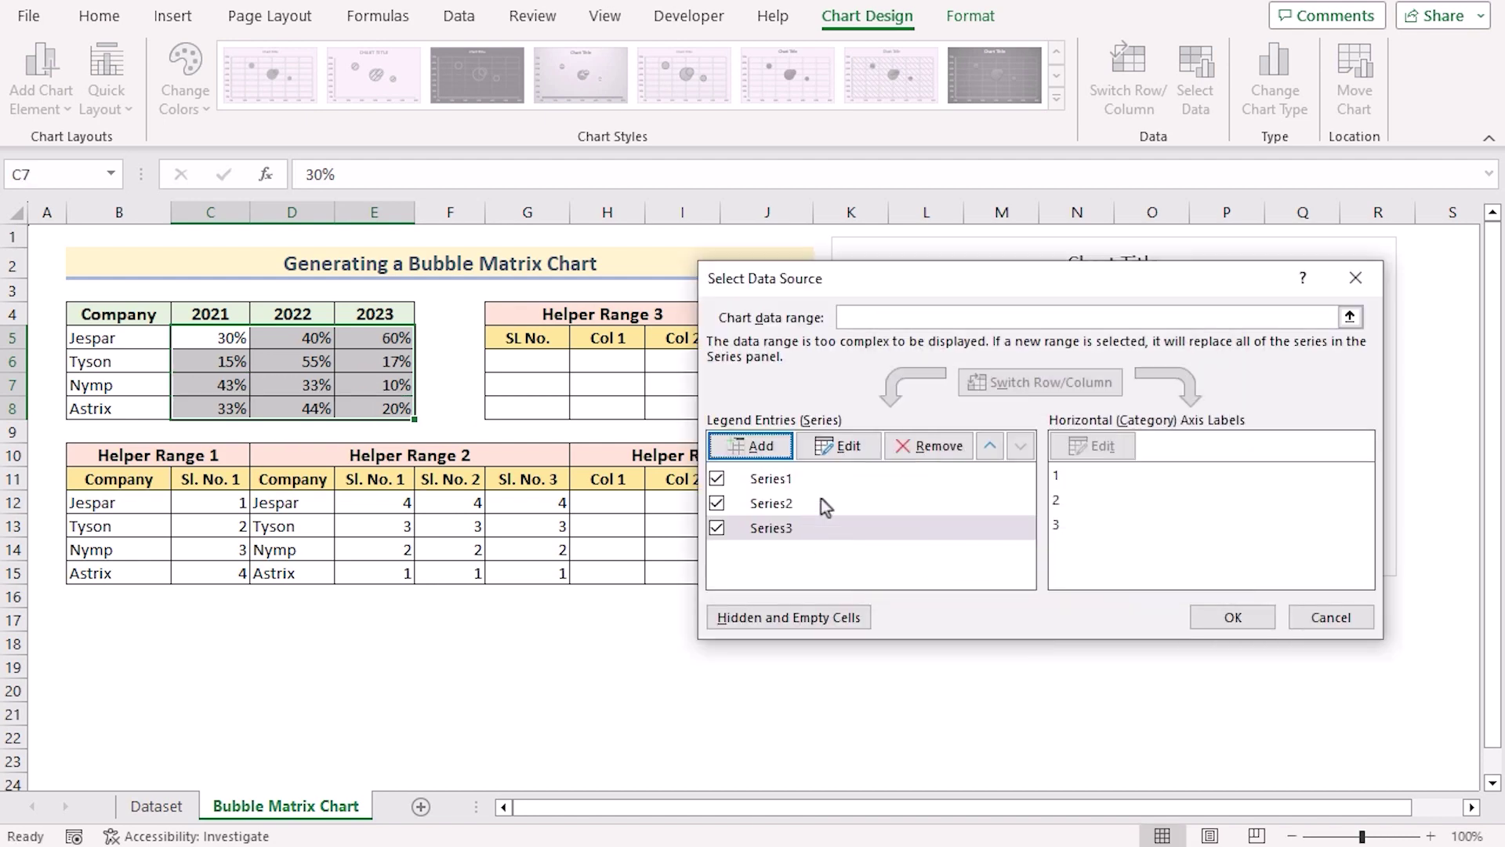
Add the Astrix series with X C12:C15, Y E15:G15, size C8:E8, and apply the data.
click(759, 449)
drag(210, 503, 224, 576)
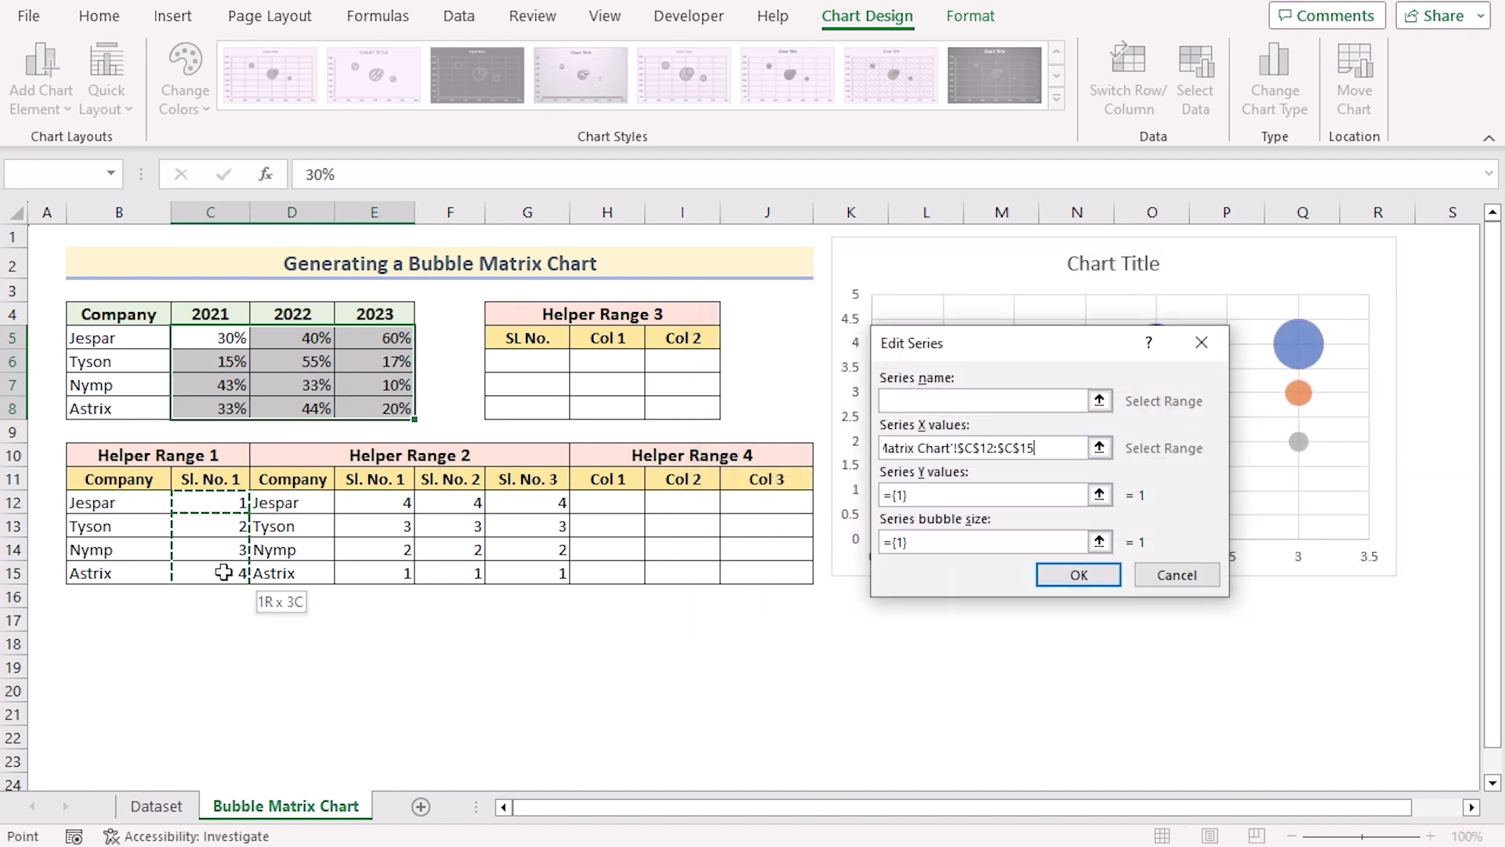
click(914, 496)
drag(402, 573, 544, 578)
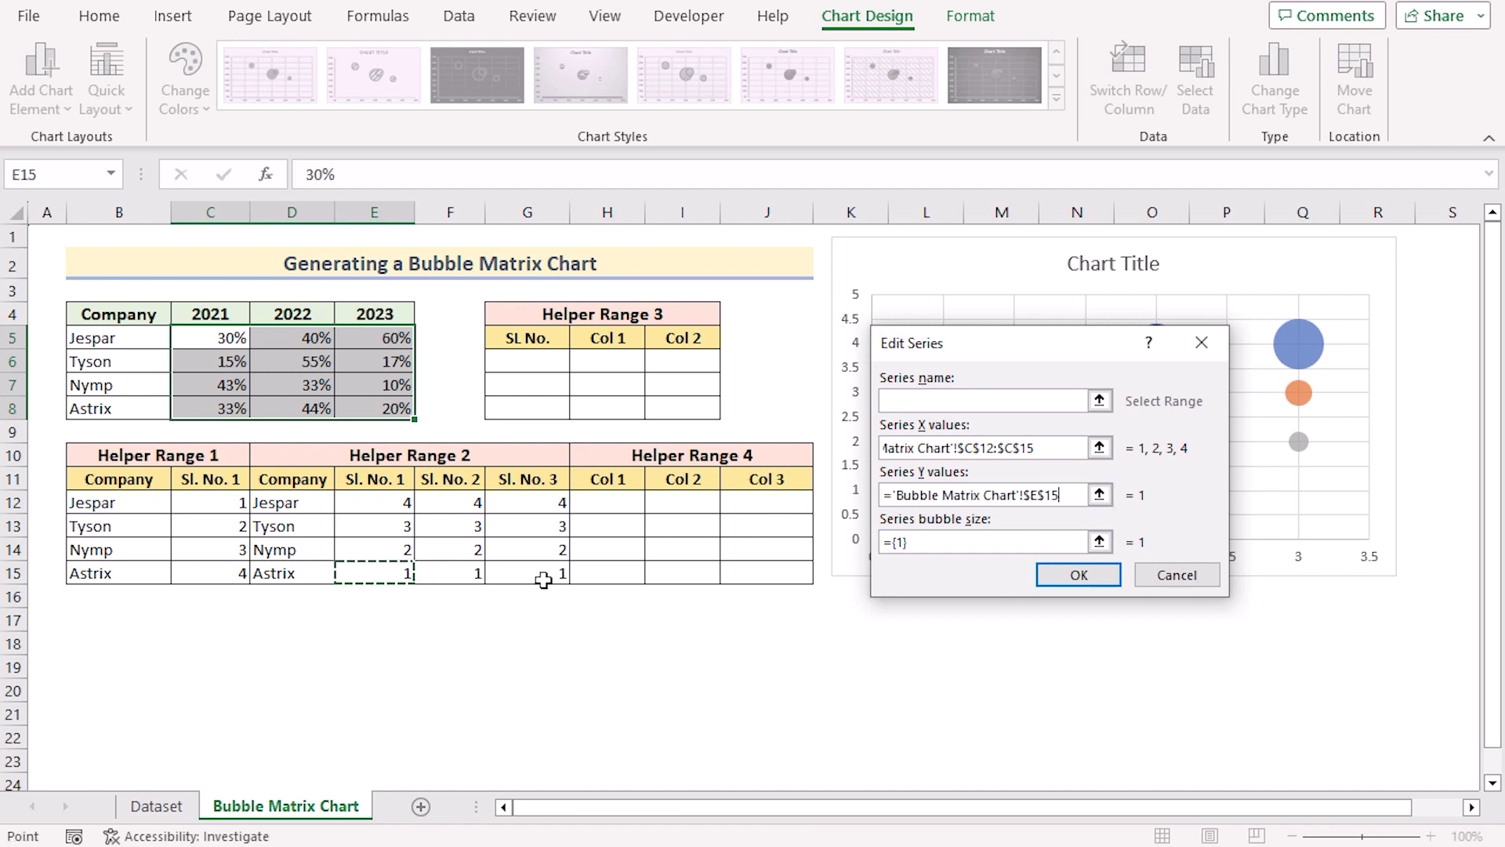
click(931, 543)
key(BackSpace)
key(BackSpace)
key(BackSpace)
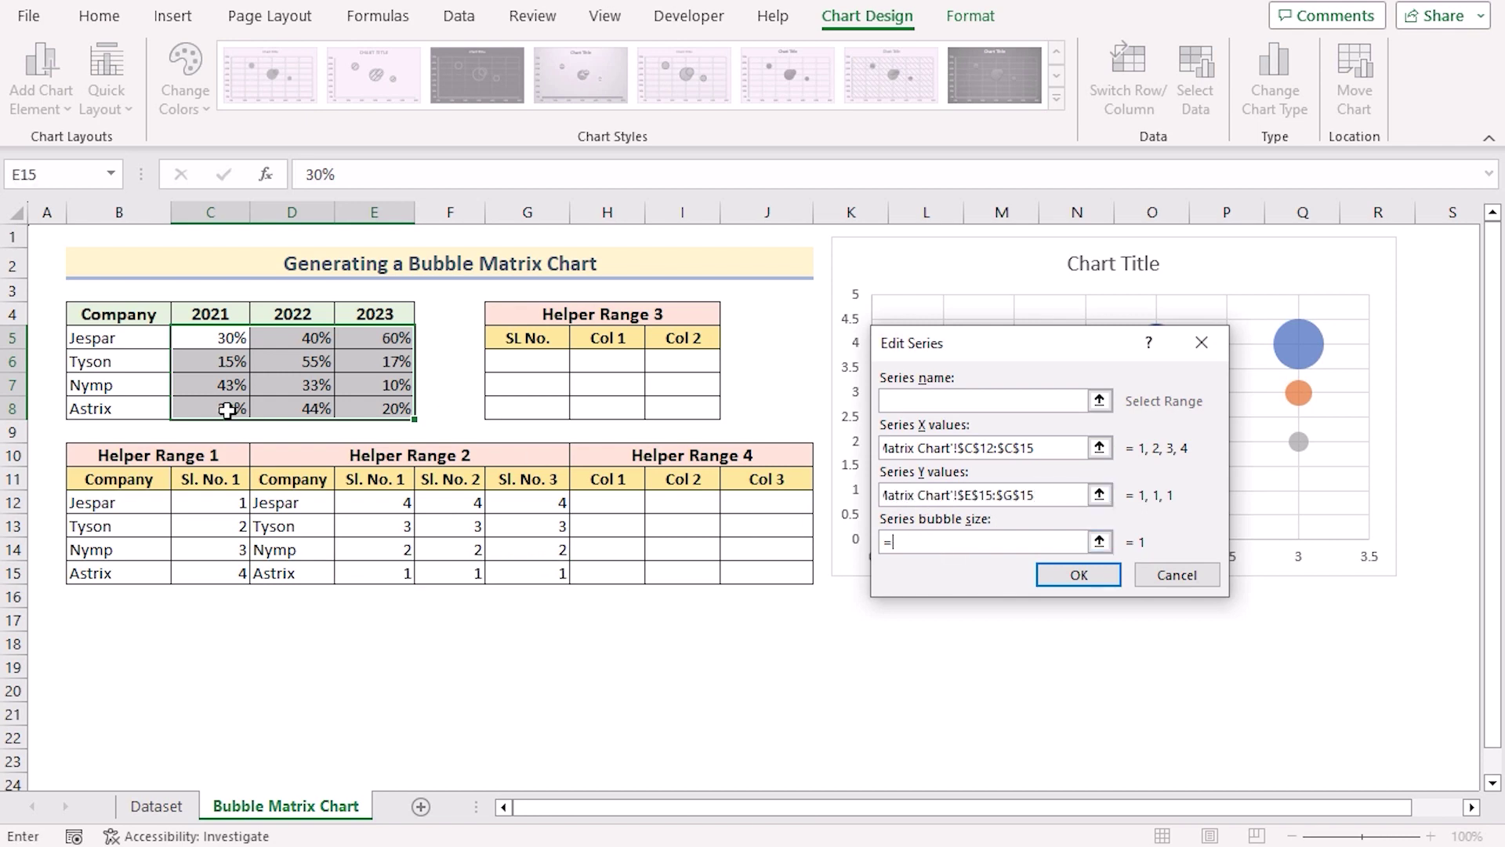
drag(227, 410, 400, 412)
click(1048, 572)
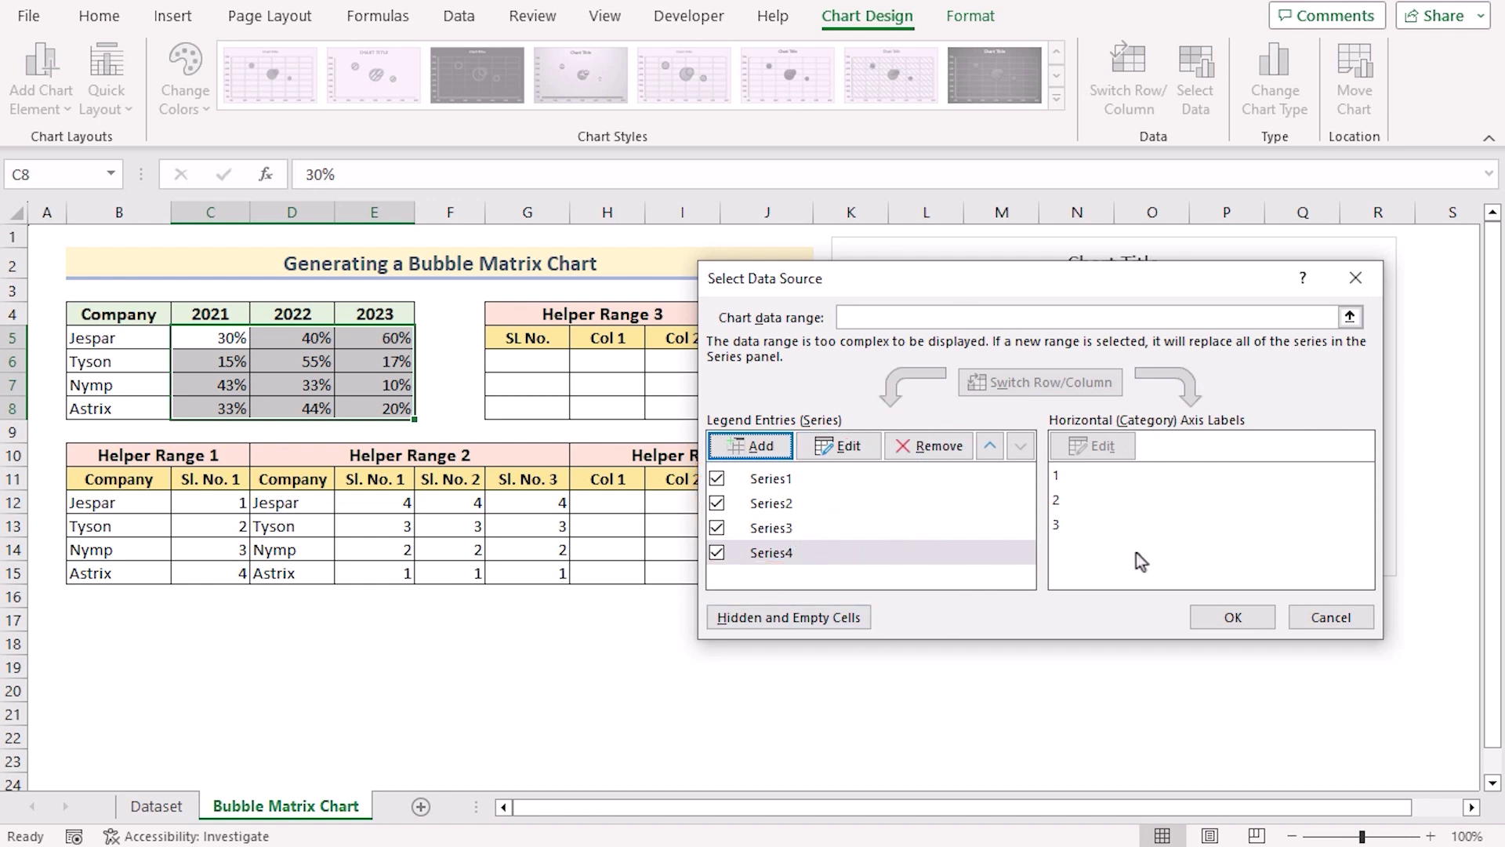
drag(1027, 294, 398, 285)
click(566, 609)
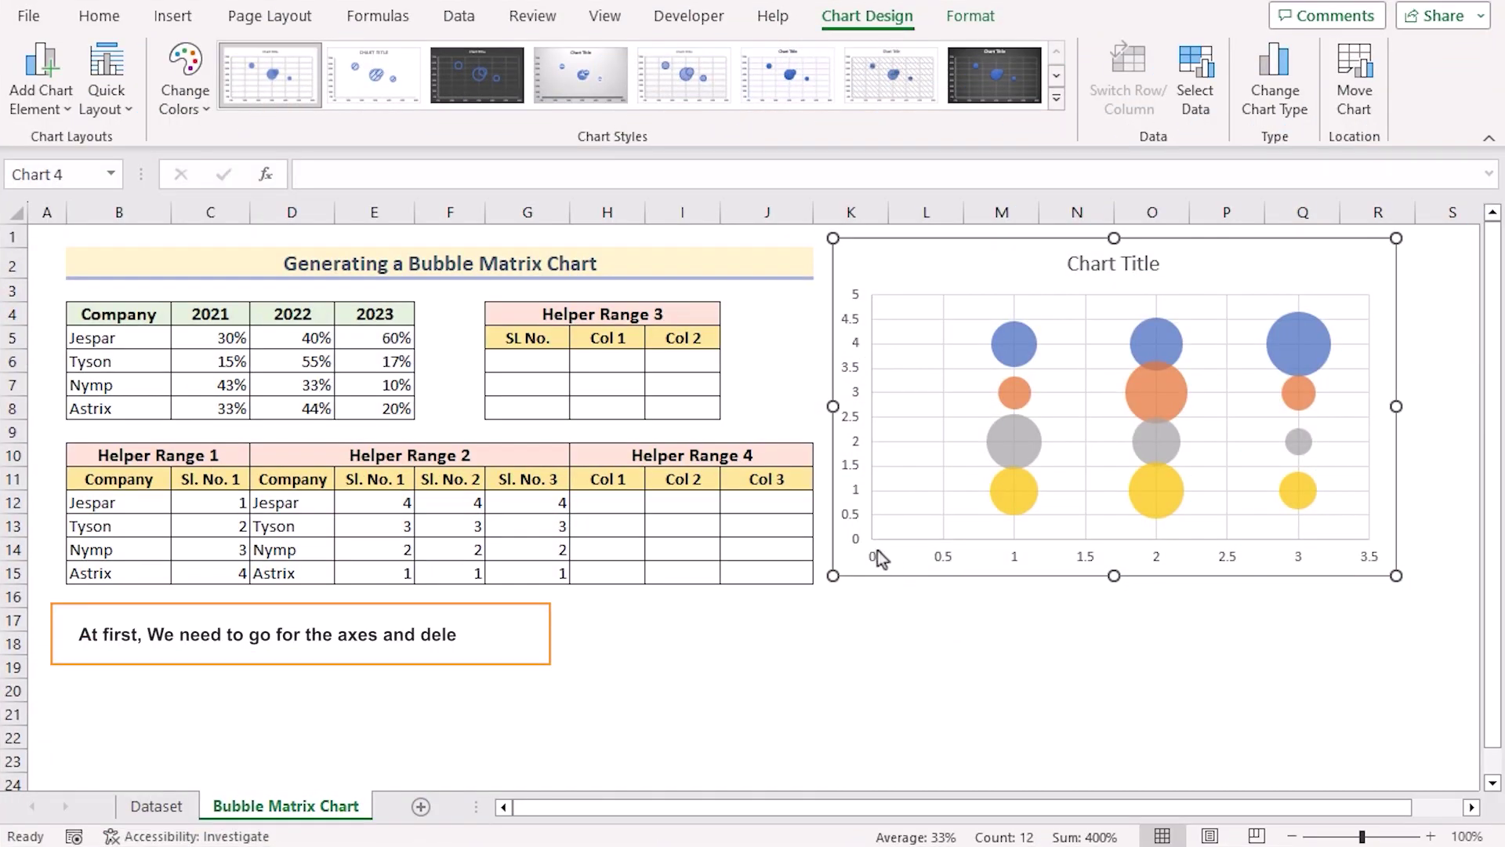
Delete the chart's horizontal axis and then its vertical axis.
click(878, 554)
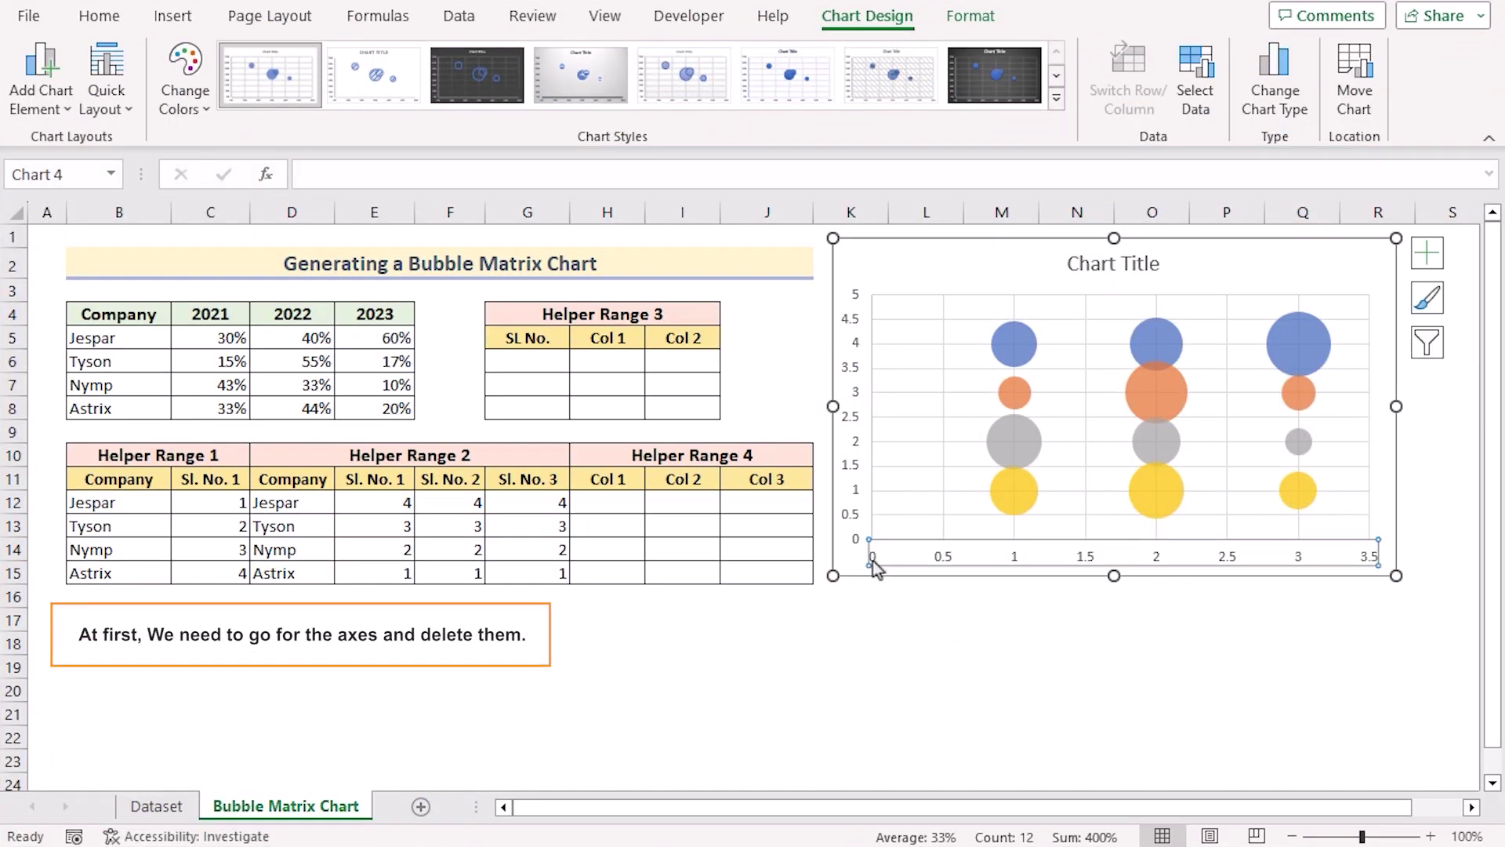
key(Delete)
click(856, 427)
key(Delete)
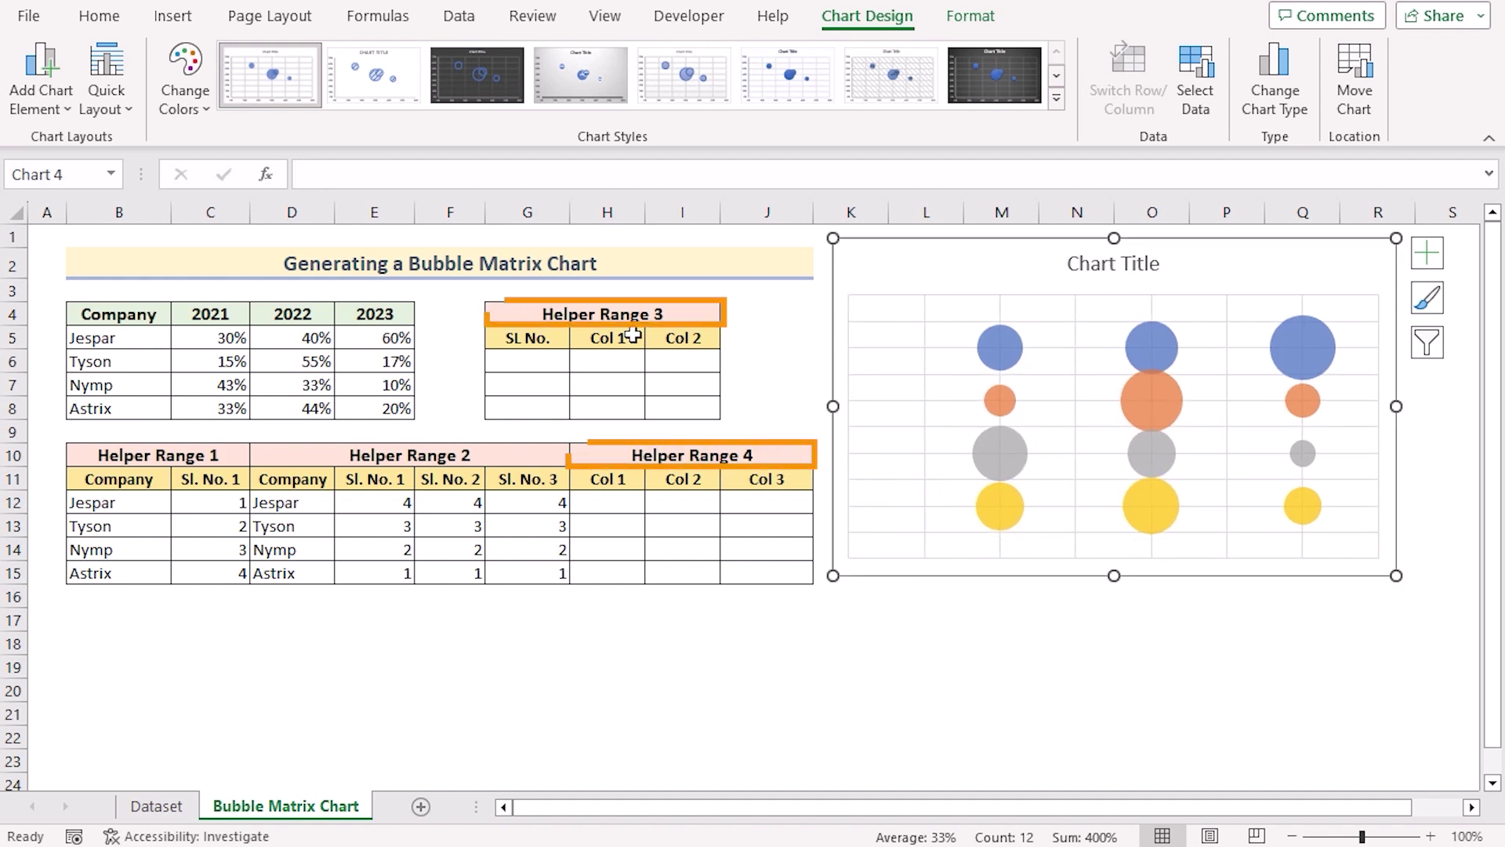
click(556, 360)
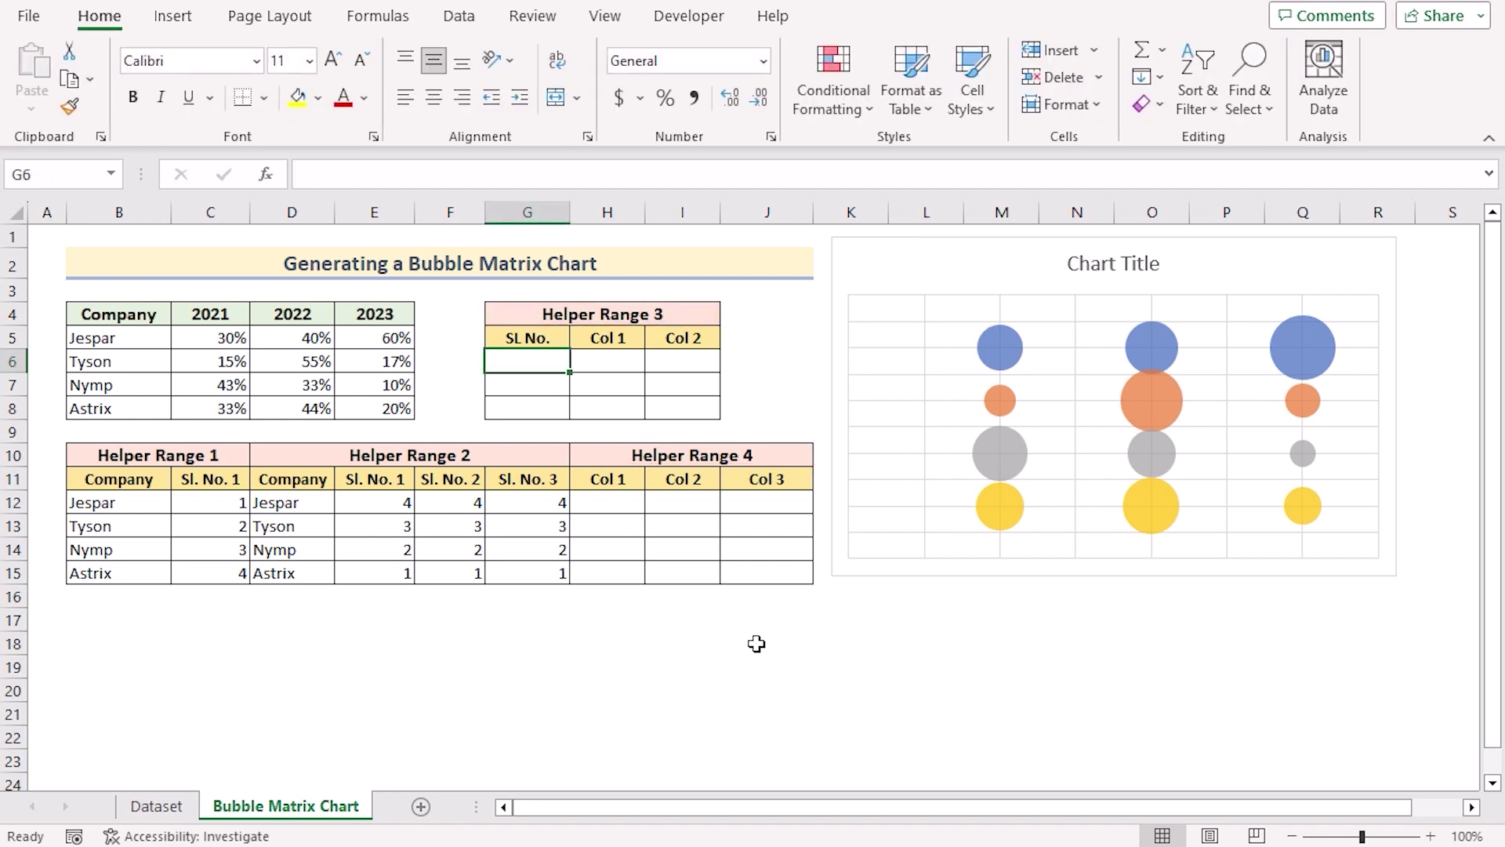
Enter serial numbers 1, 2, 3 in G6:G8 of Helper Range 3.
text(1)
key(Return)
text(2)
key(Return)
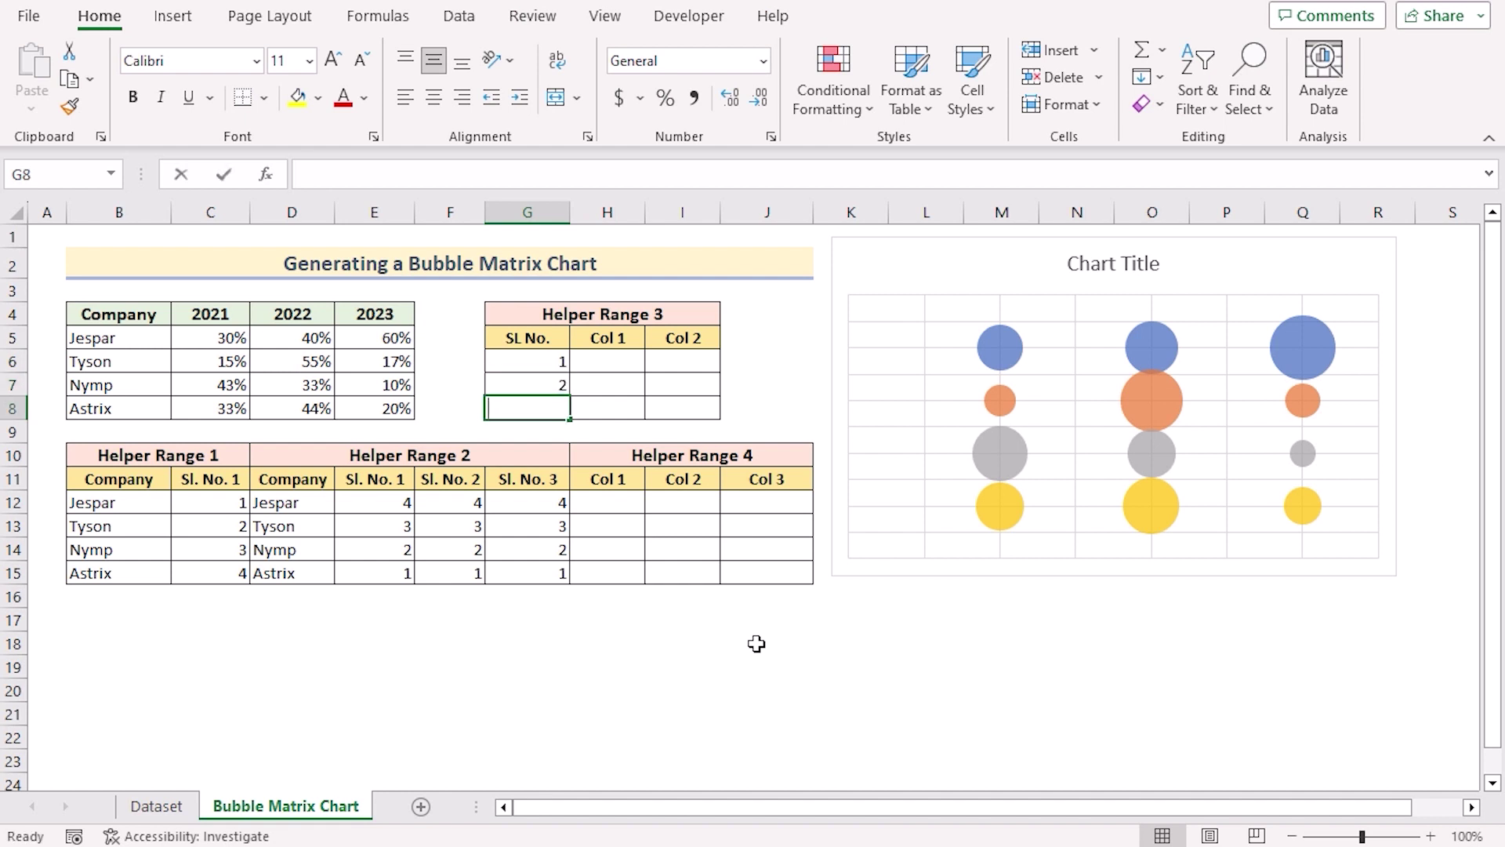
text(3)
key(Return)
Put 0 in H6:H8, and enter 0.001 in I6 and fill it down to I8.
click(608, 354)
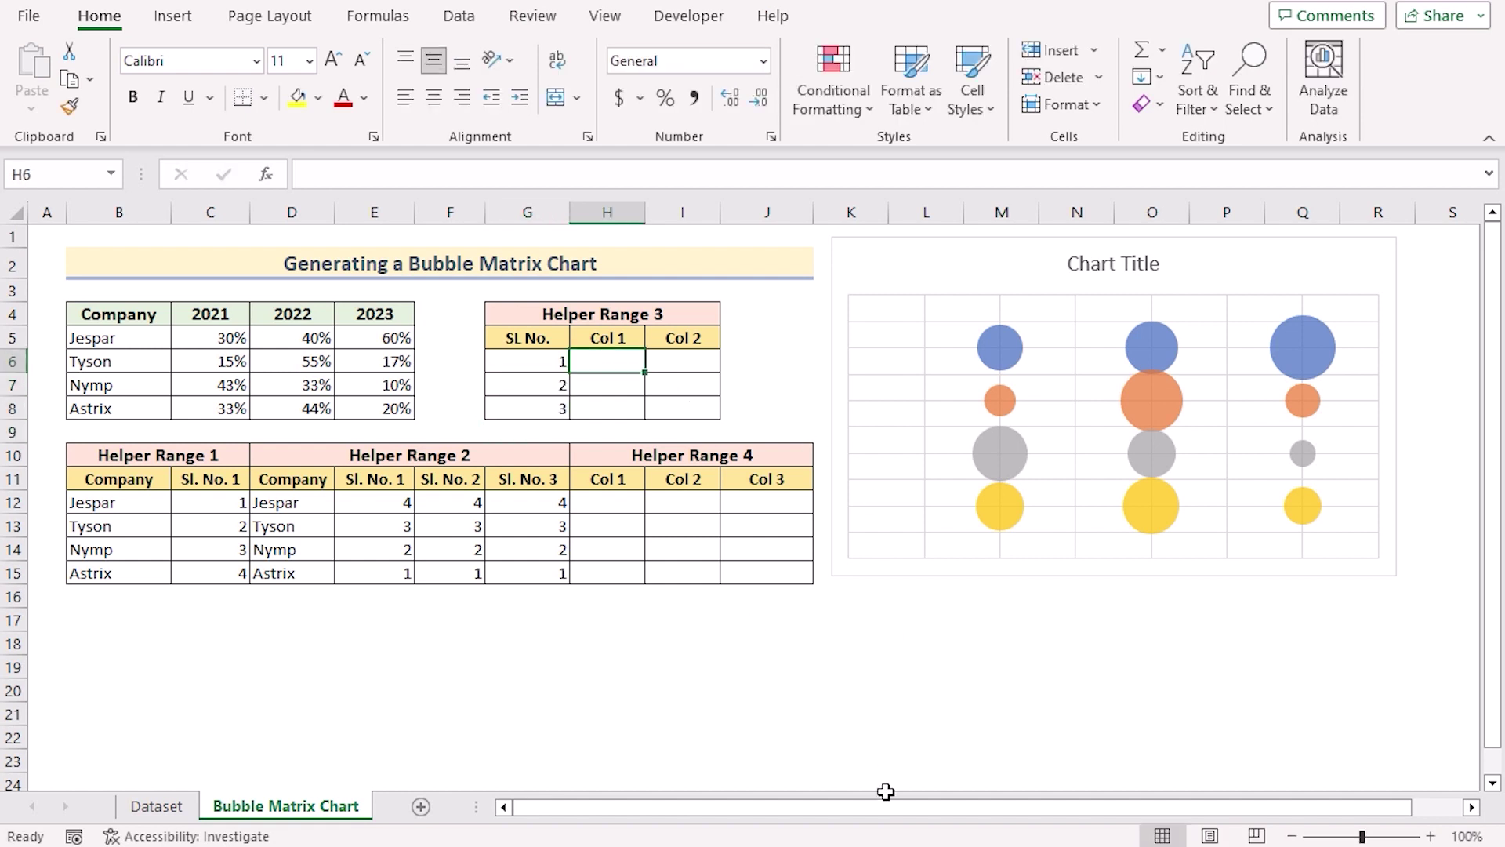
text(0)
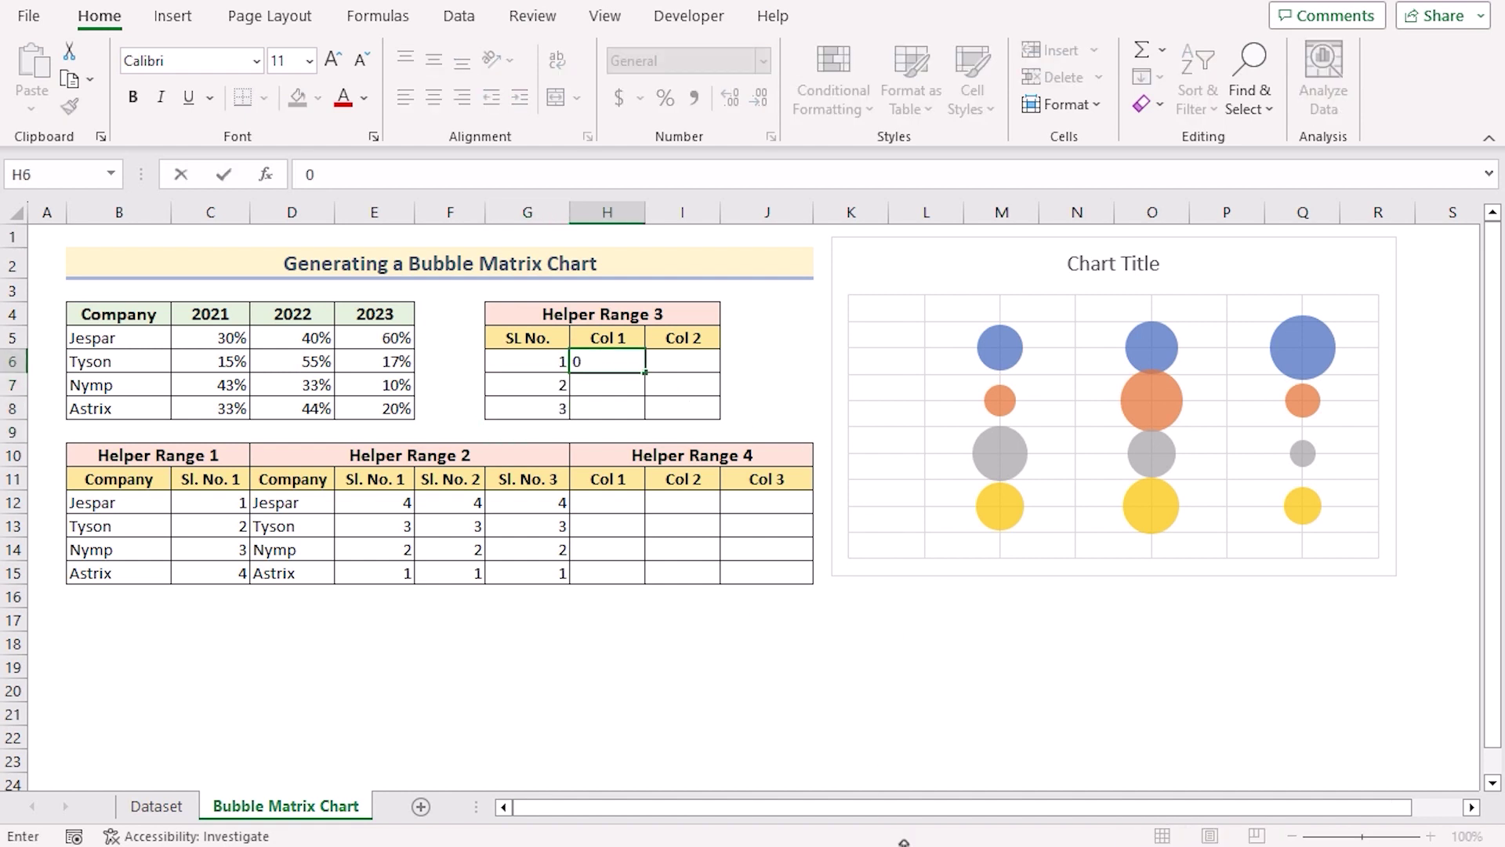
key(Return)
text(0)
key(Return)
text(0)
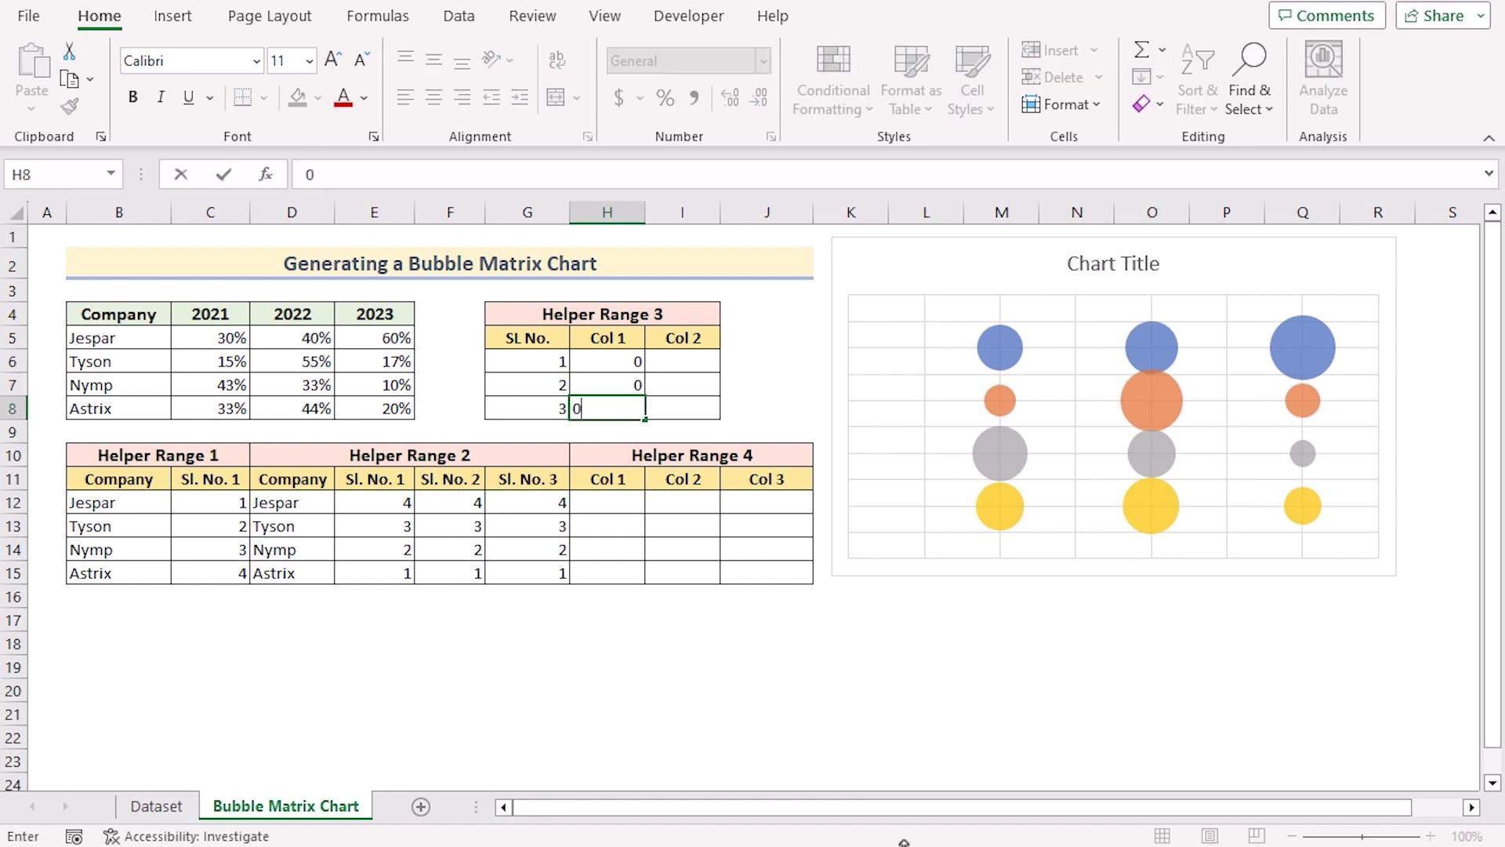
click(682, 361)
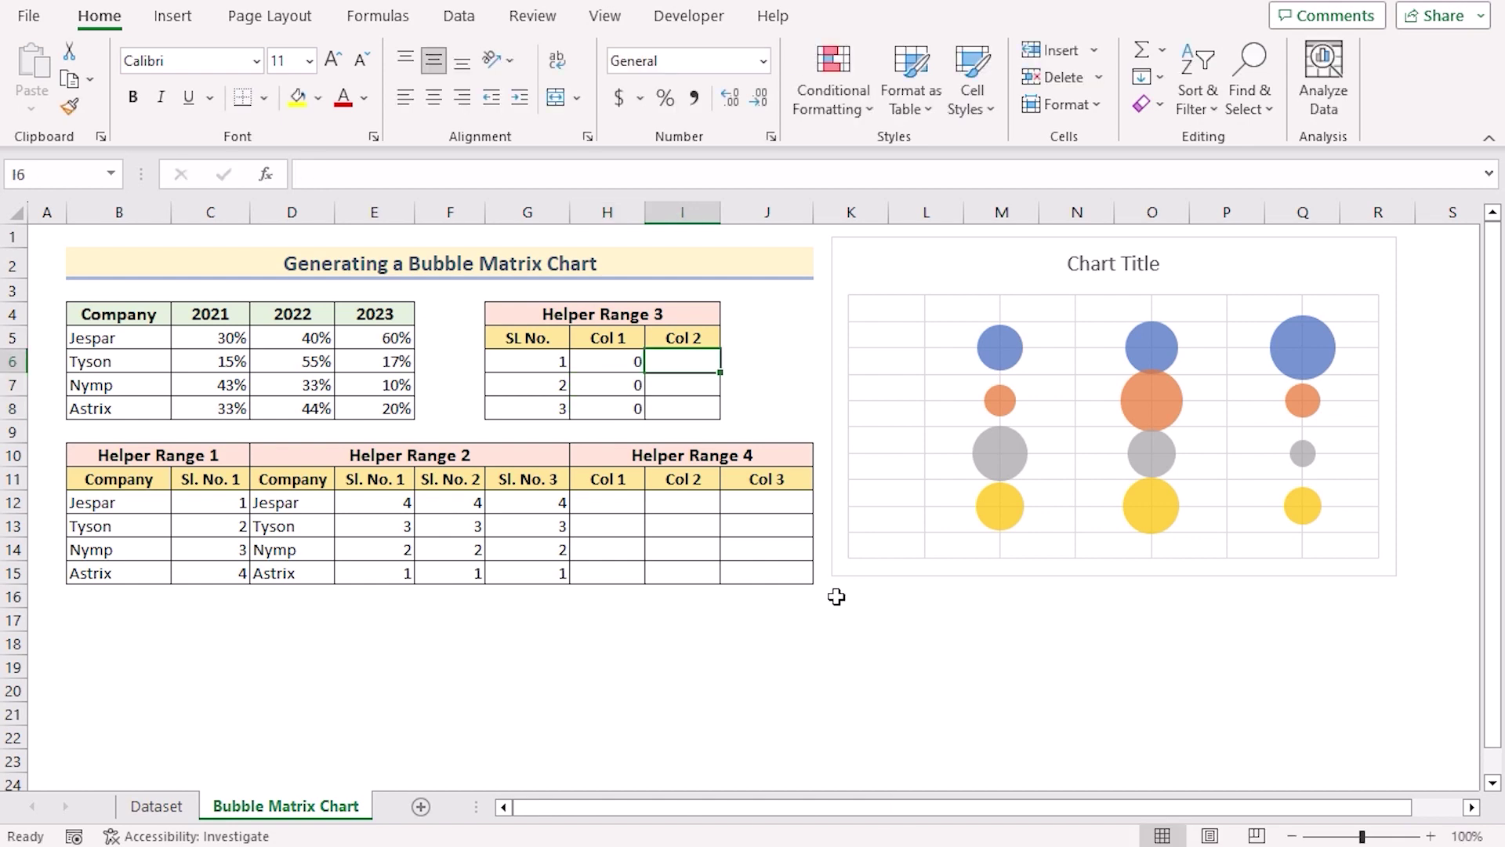
text(0.001)
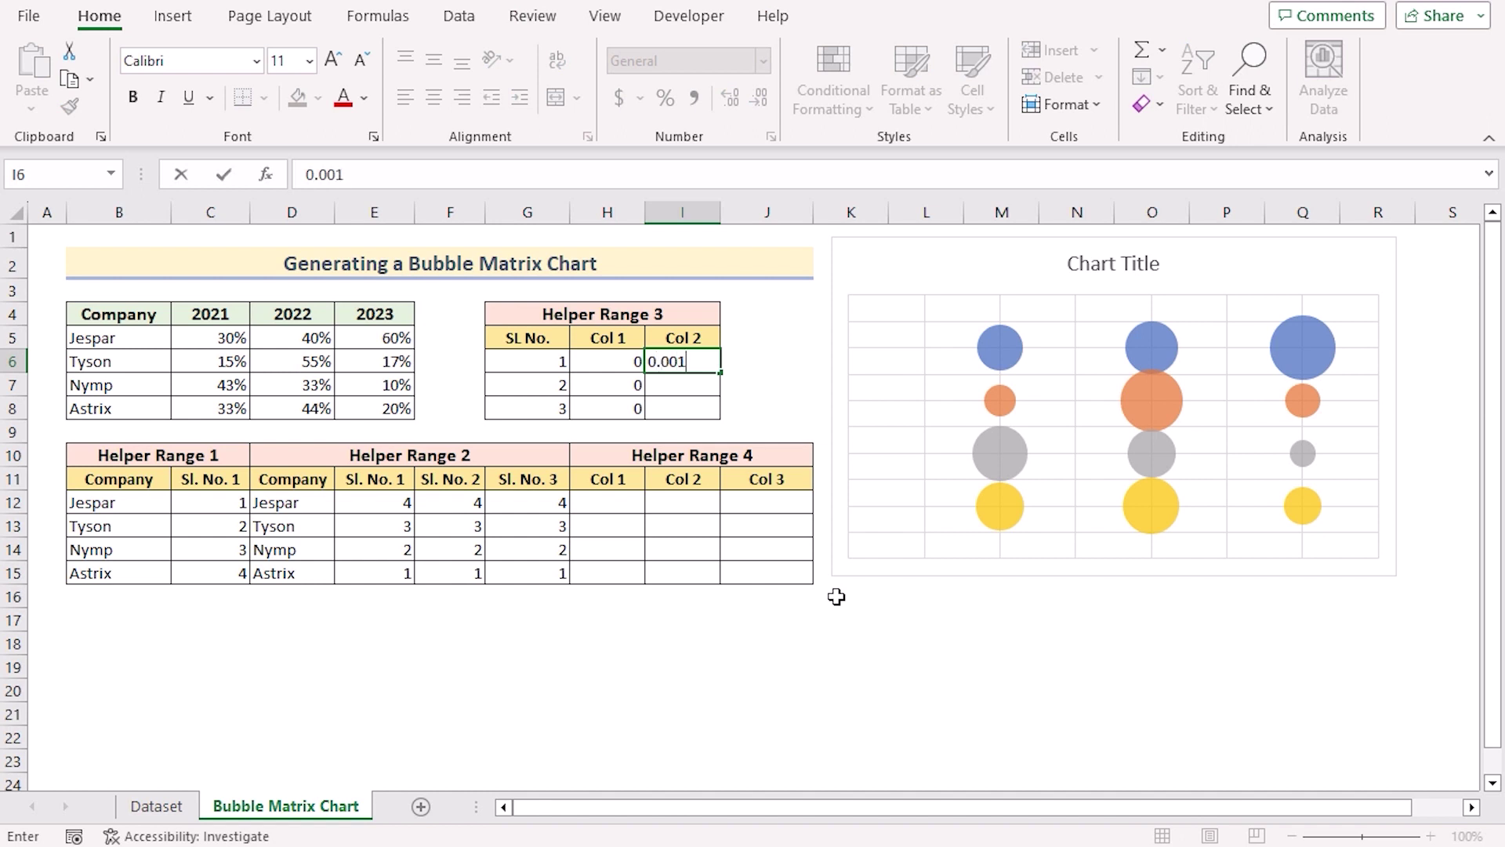
key(Return)
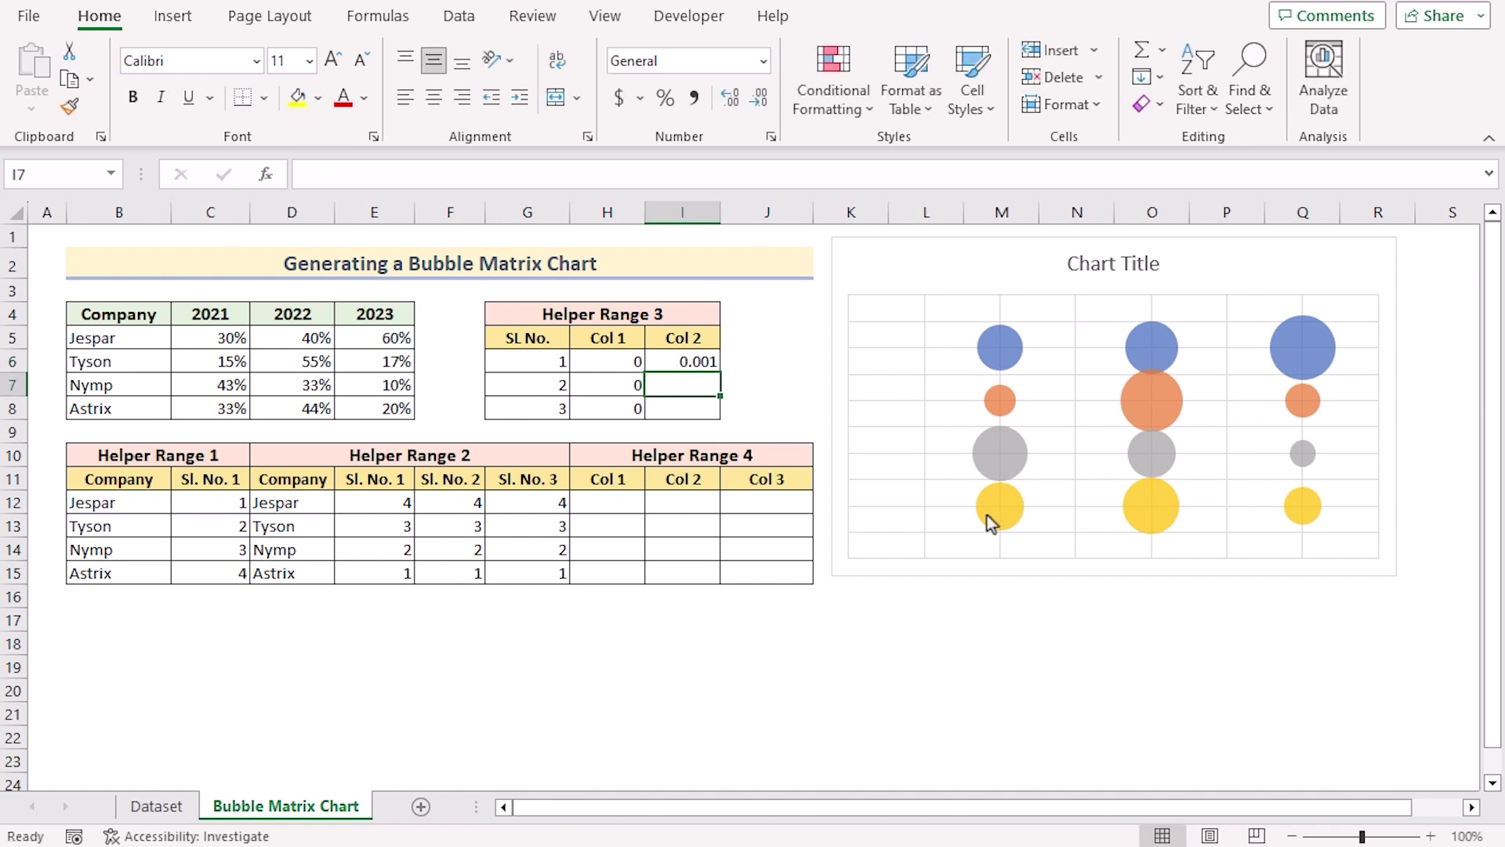
click(679, 368)
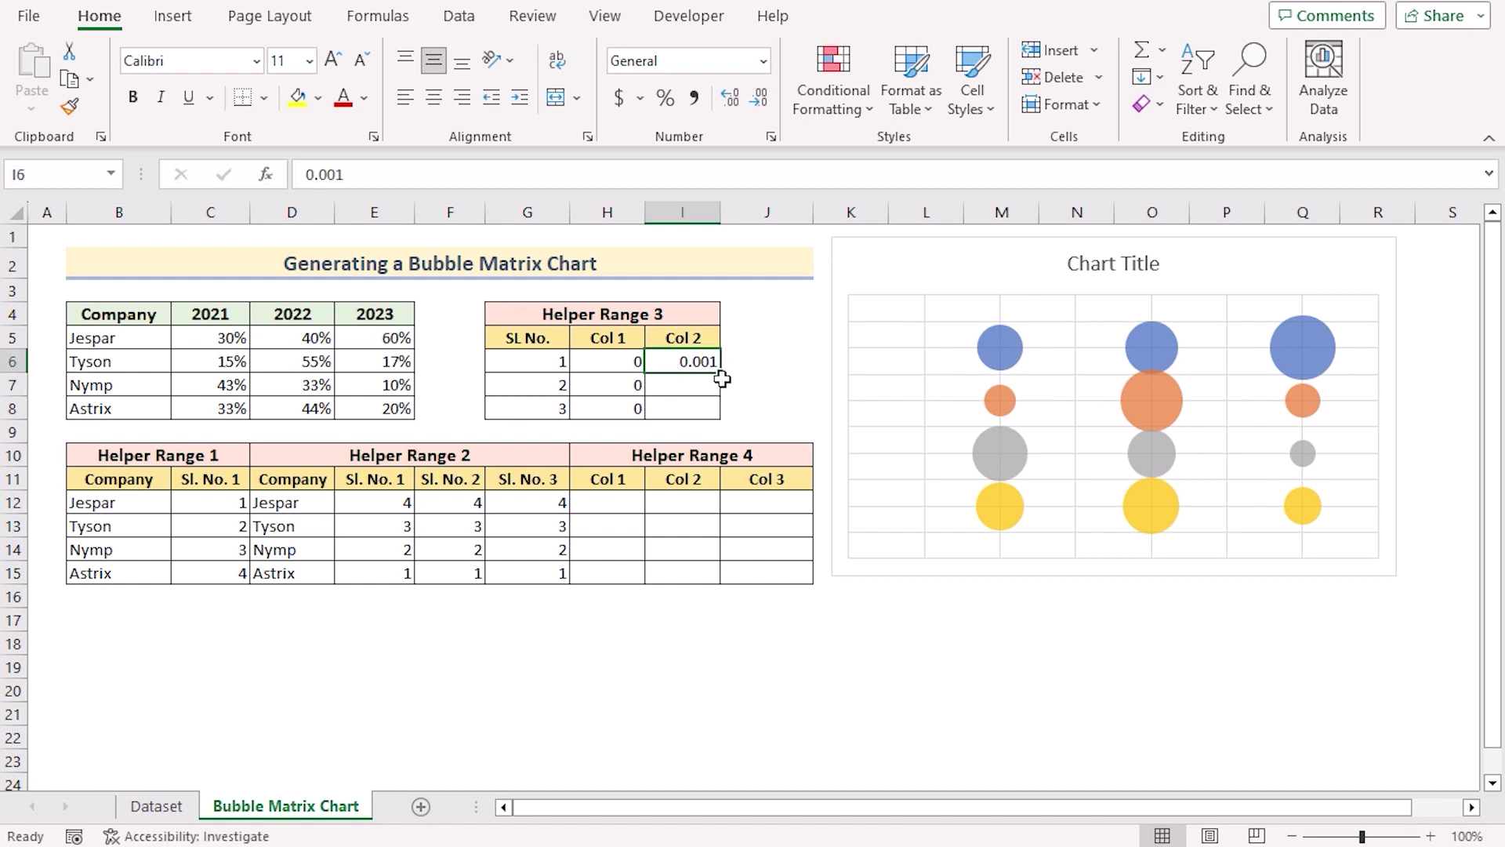
double_click(720, 374)
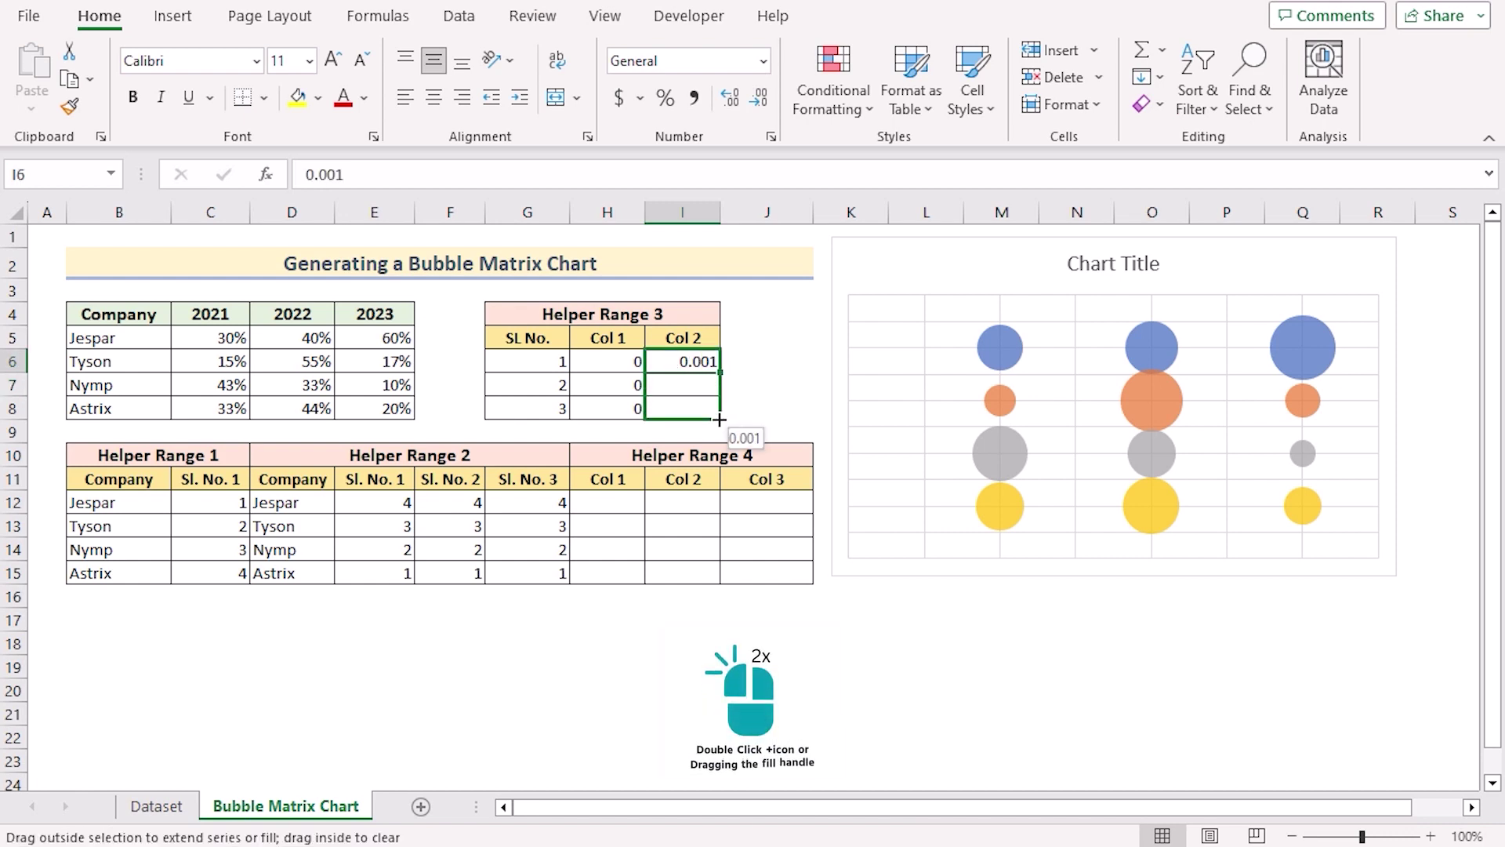
Enter 0 in each of H12:H15 for Helper Range 4's Col 1.
click(604, 502)
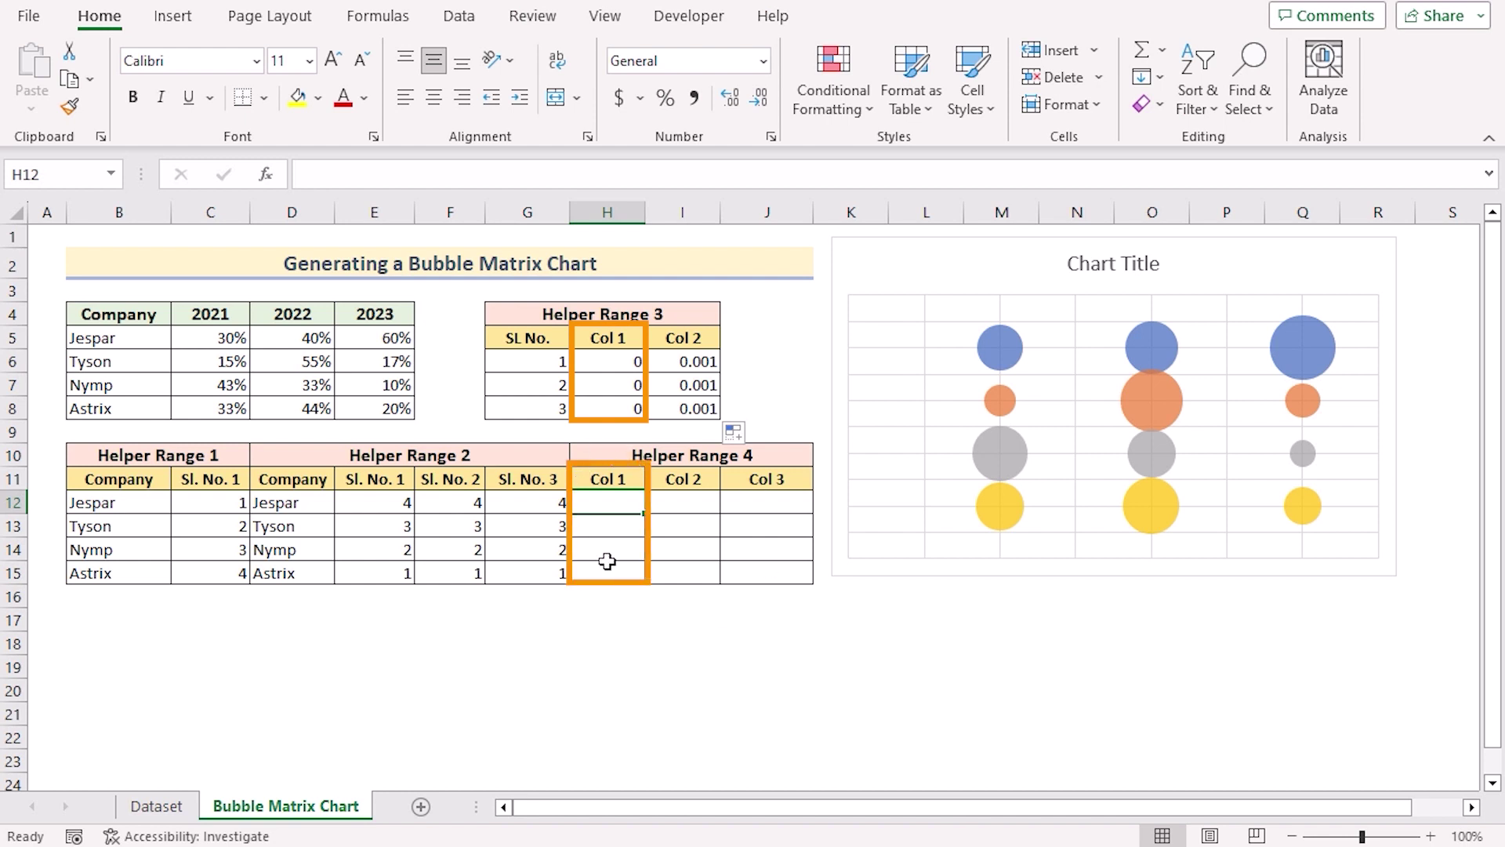
text(0)
key(Return)
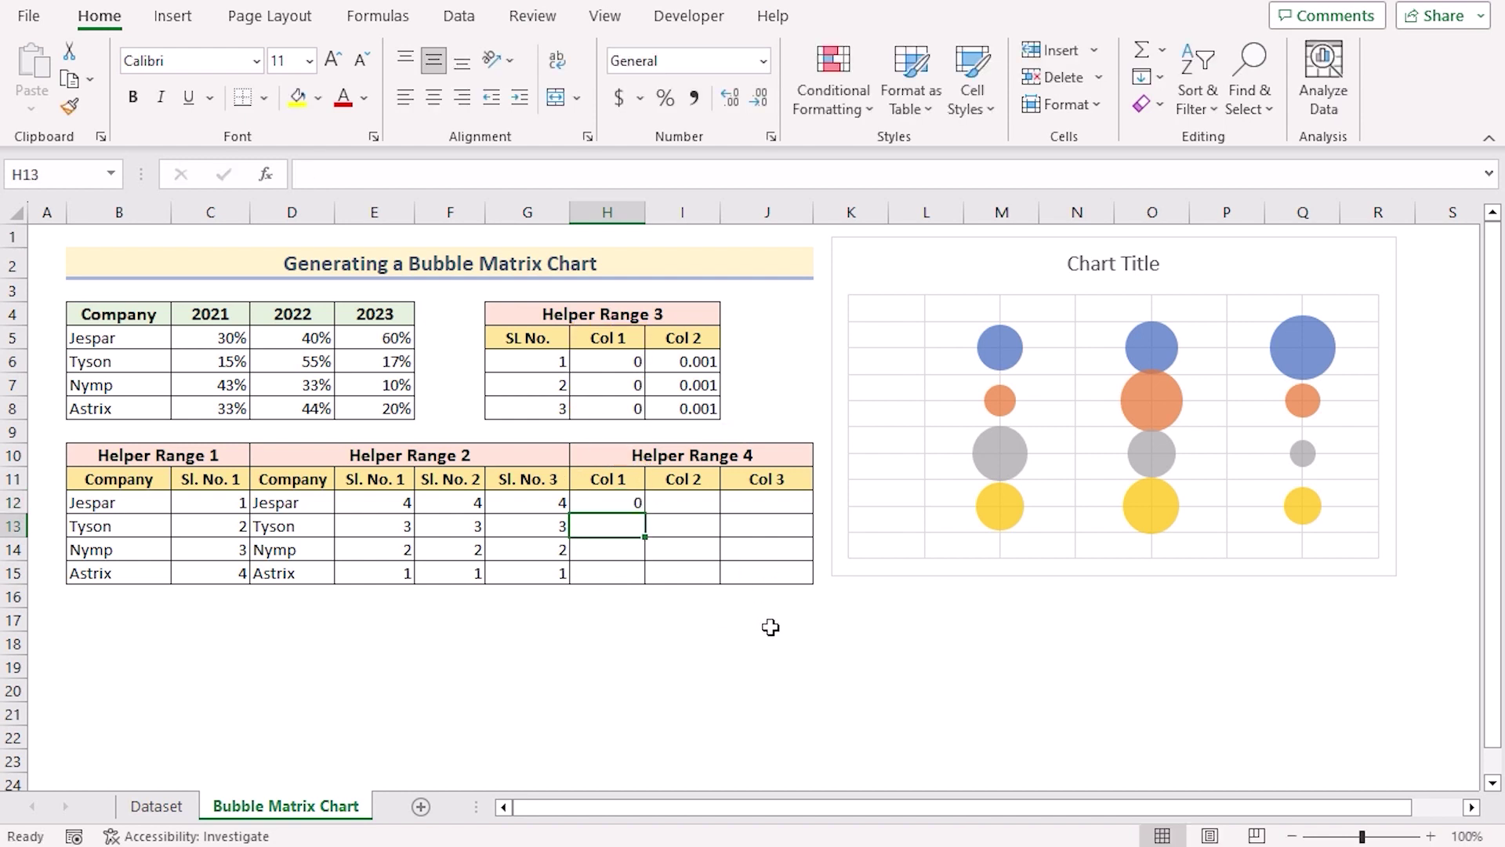
text(0)
key(Return)
text(0)
key(Return)
text(0)
key(Return)
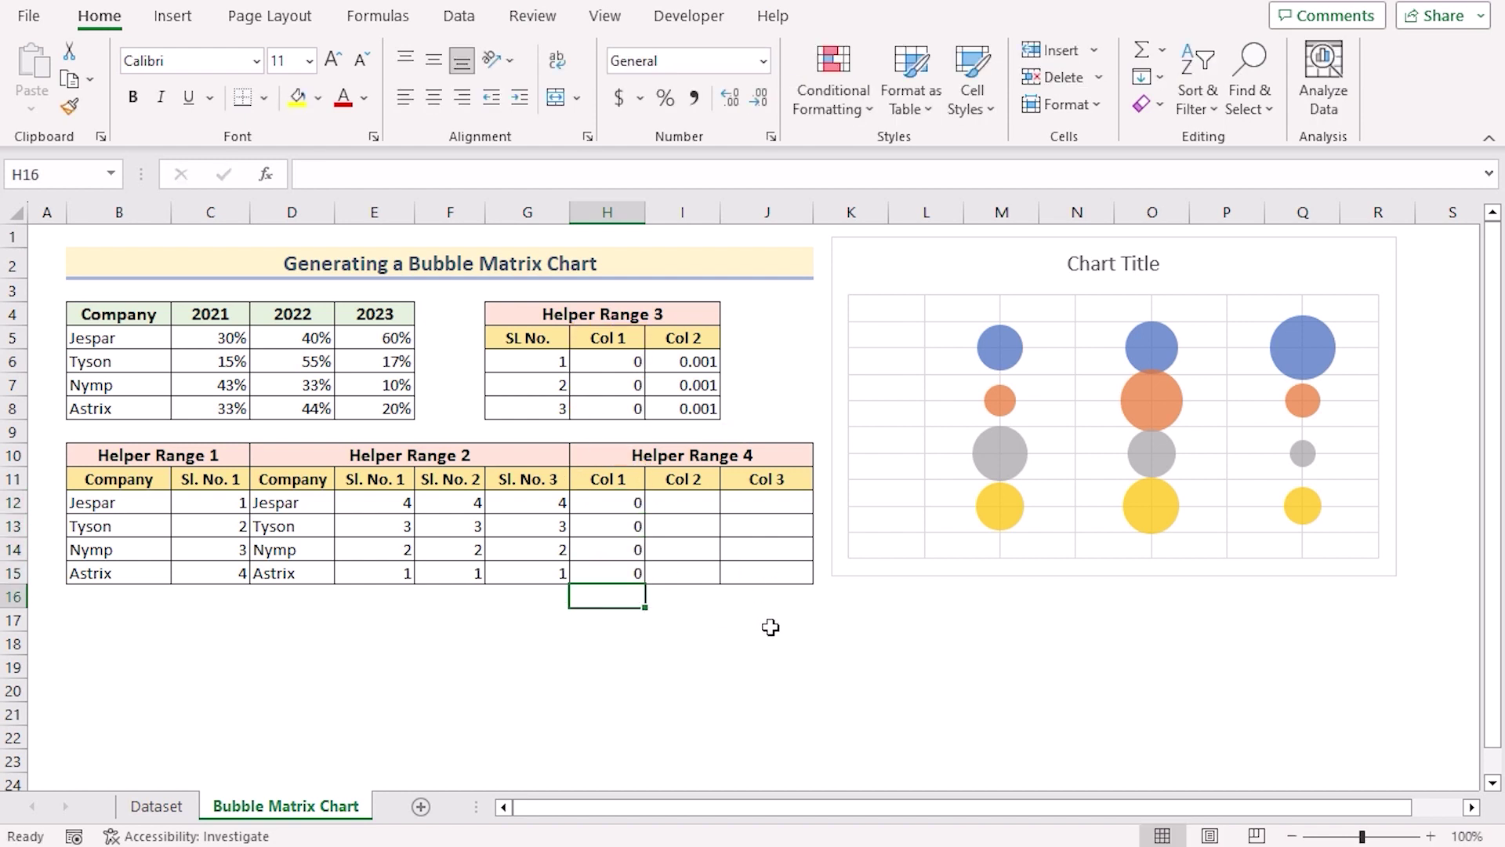
Enter 4, 3, 2, 1 down I12:I15 in Col 2.
click(674, 508)
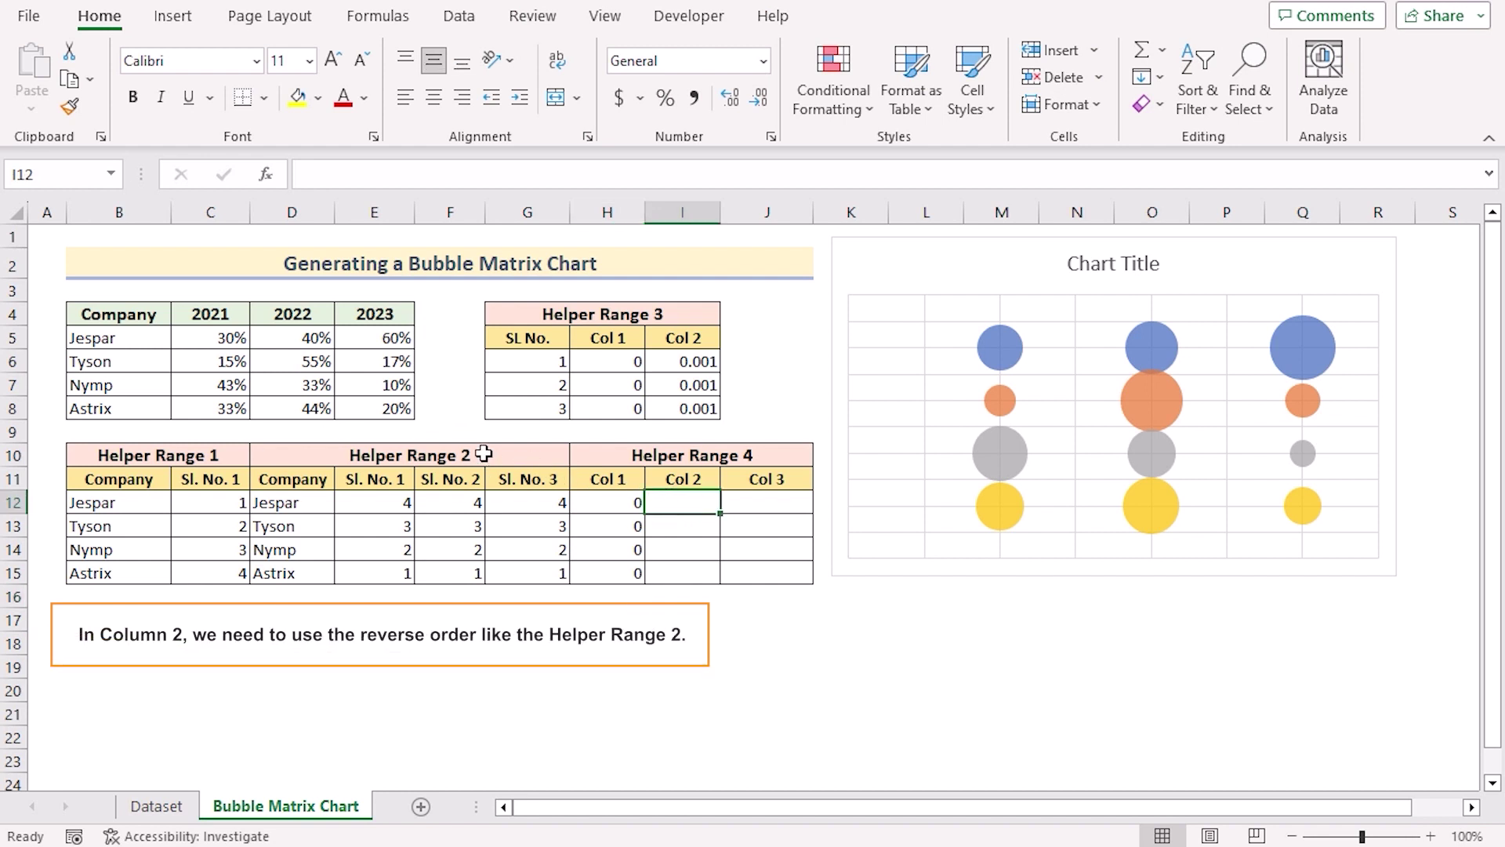
text(4)
key(Return)
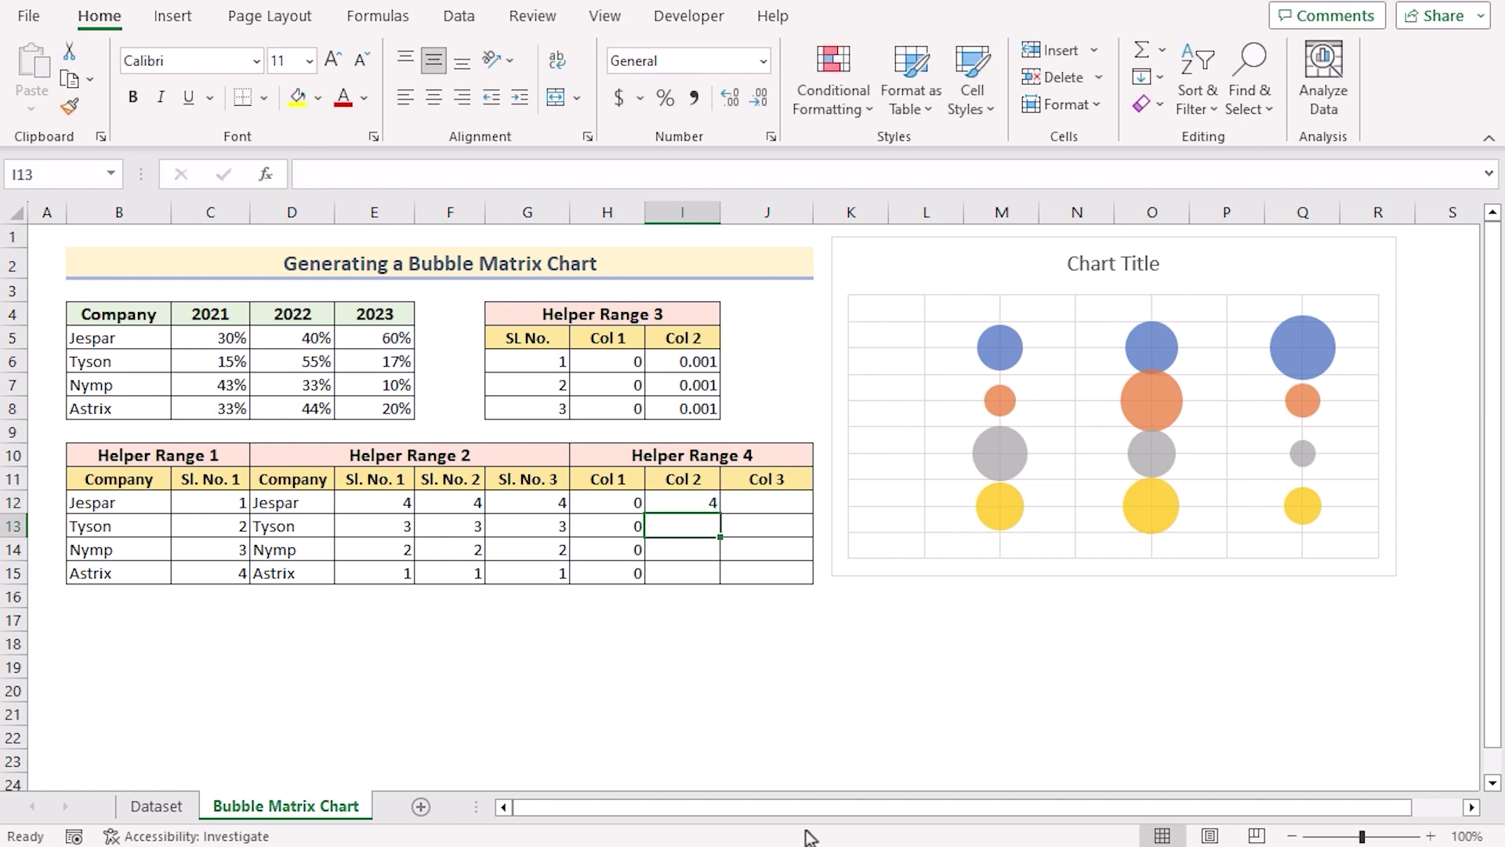
text(3)
key(Return)
text(2)
key(Return)
text(1)
key(Return)
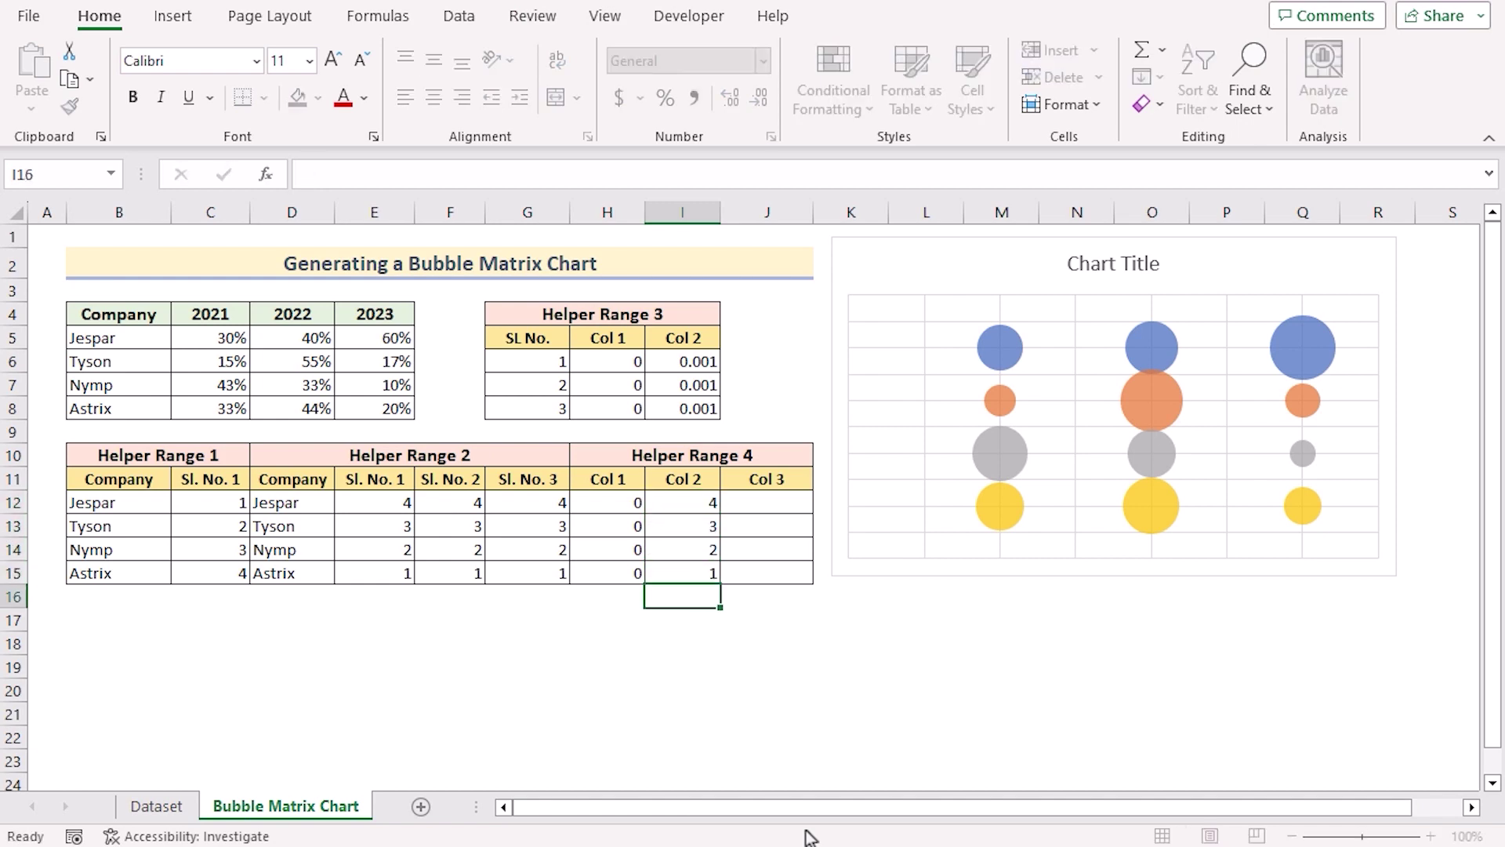
Enter 0.001 in J12 and fill it down Col 3 to J15.
click(793, 501)
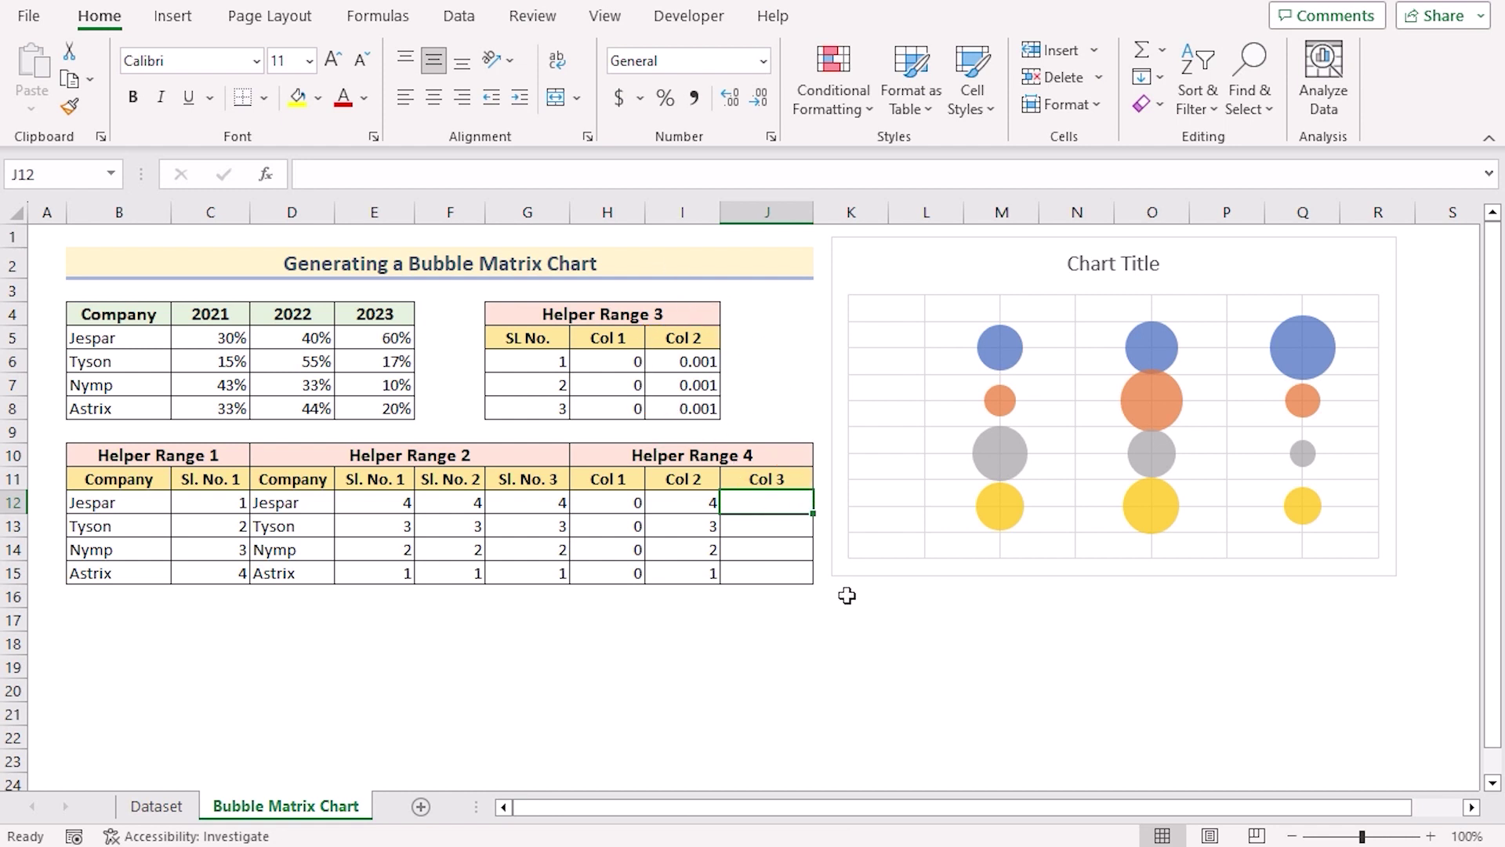
text(0.001)
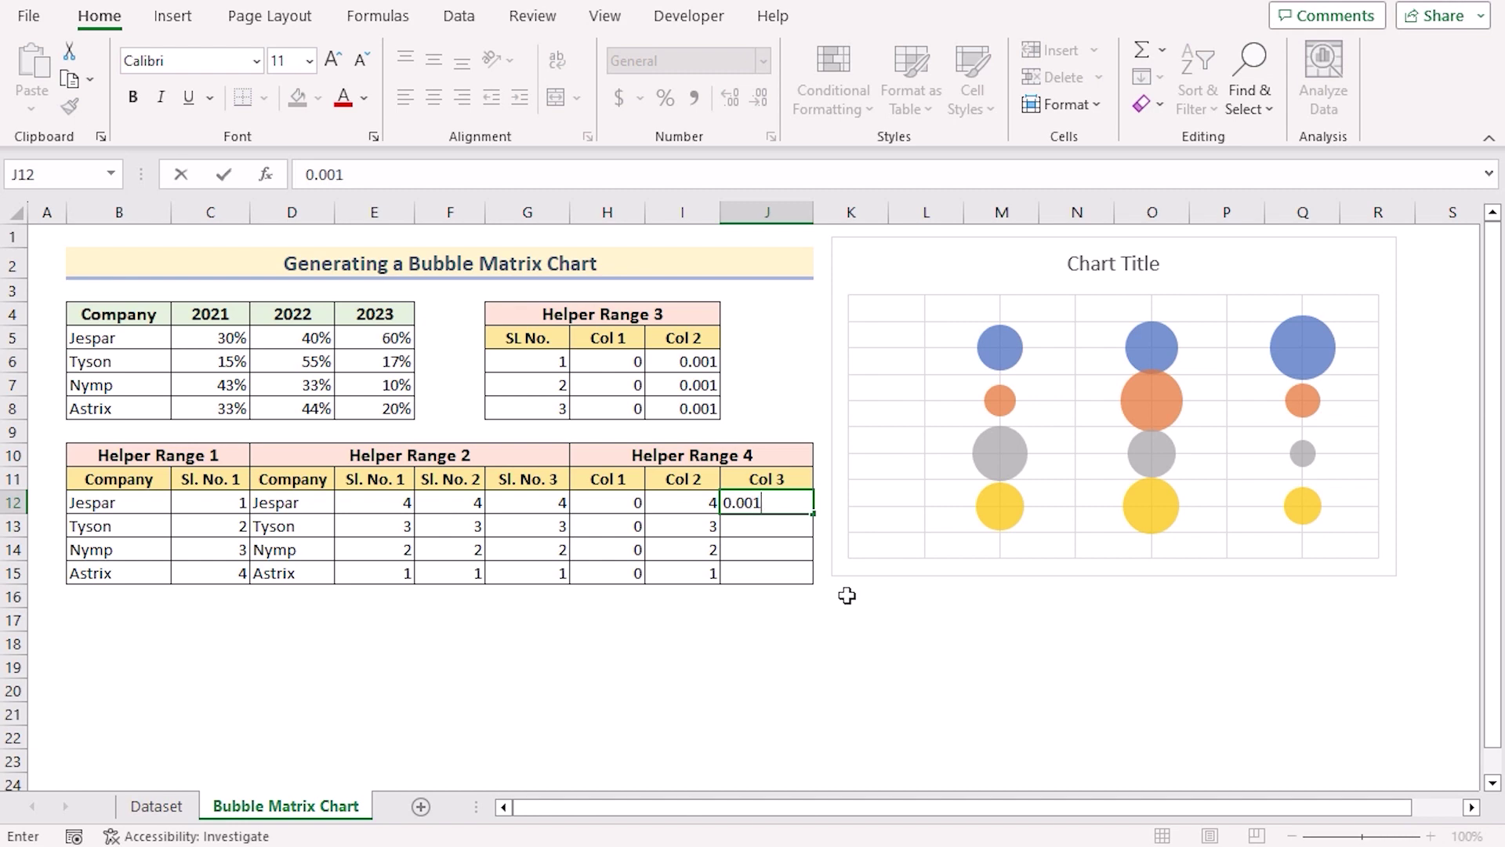
key(Return)
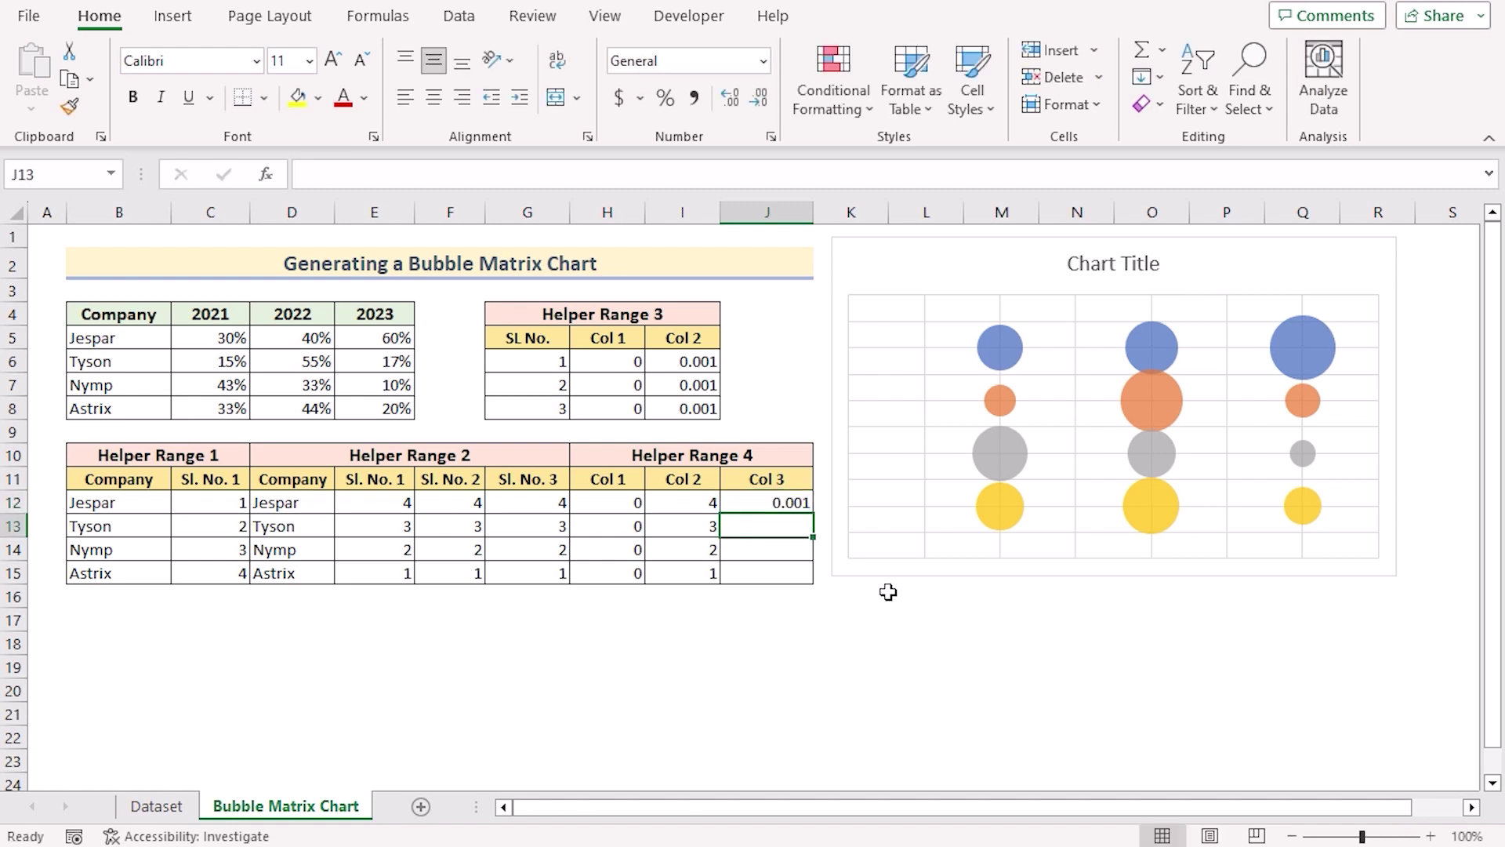
click(800, 502)
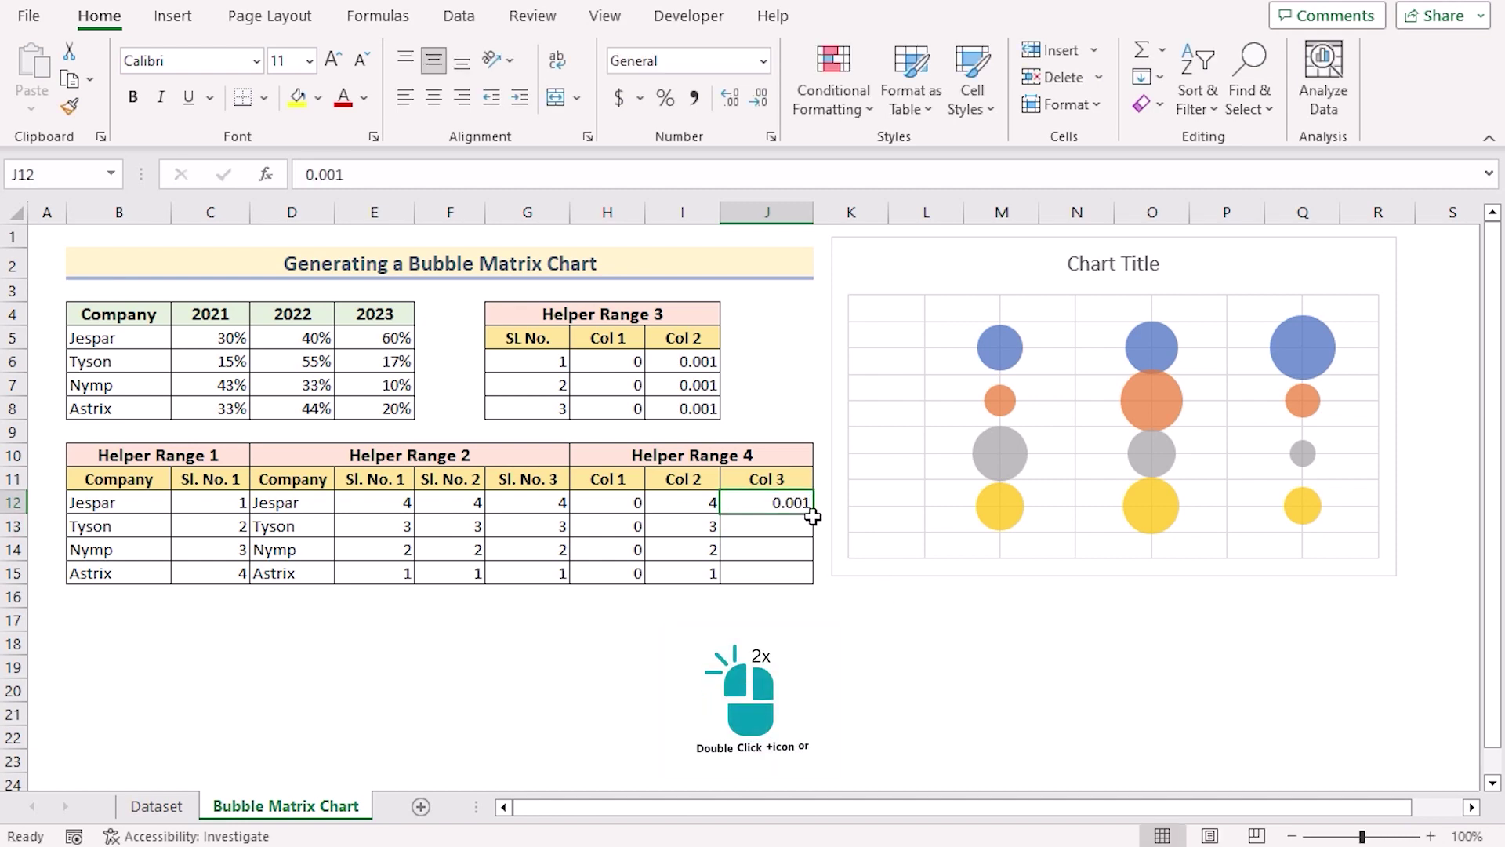
drag(813, 515, 812, 584)
click(765, 664)
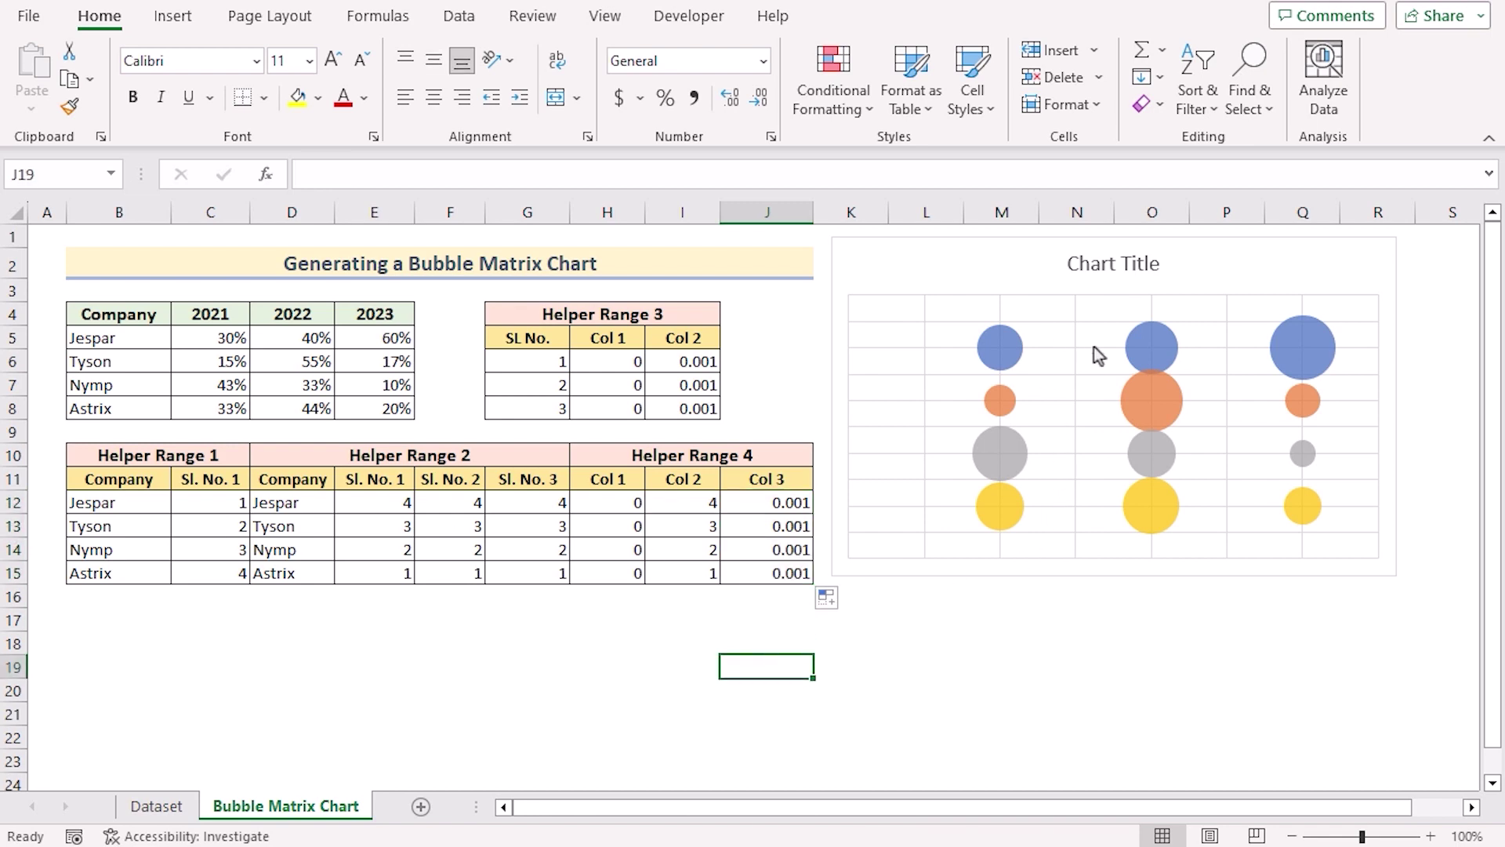
click(1069, 357)
Open the chart's Select Data Source dialog and move it clear of the helper tables.
click(1046, 302)
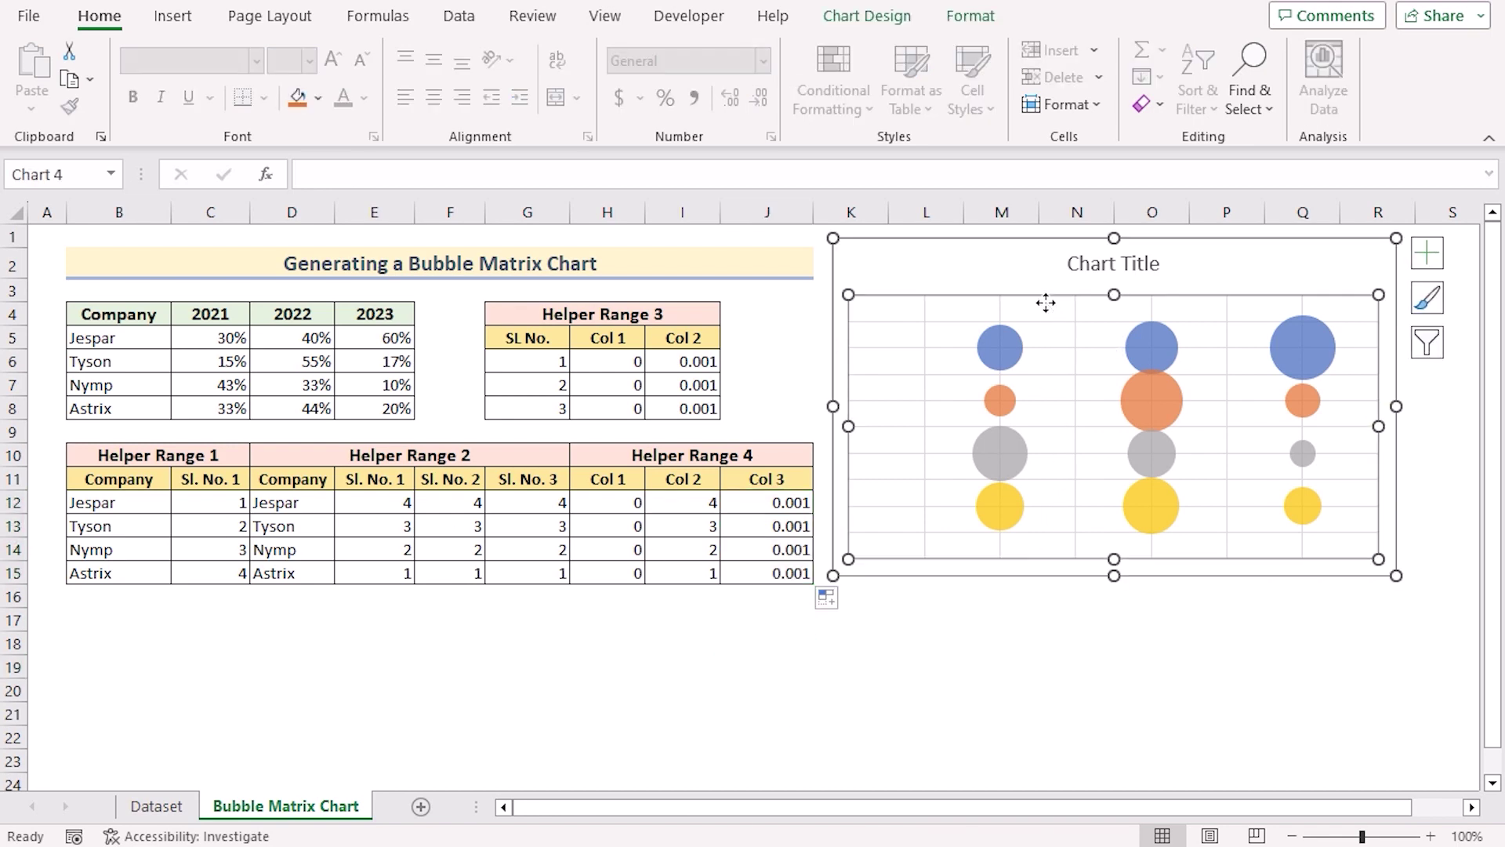
right_click(1046, 302)
click(1104, 442)
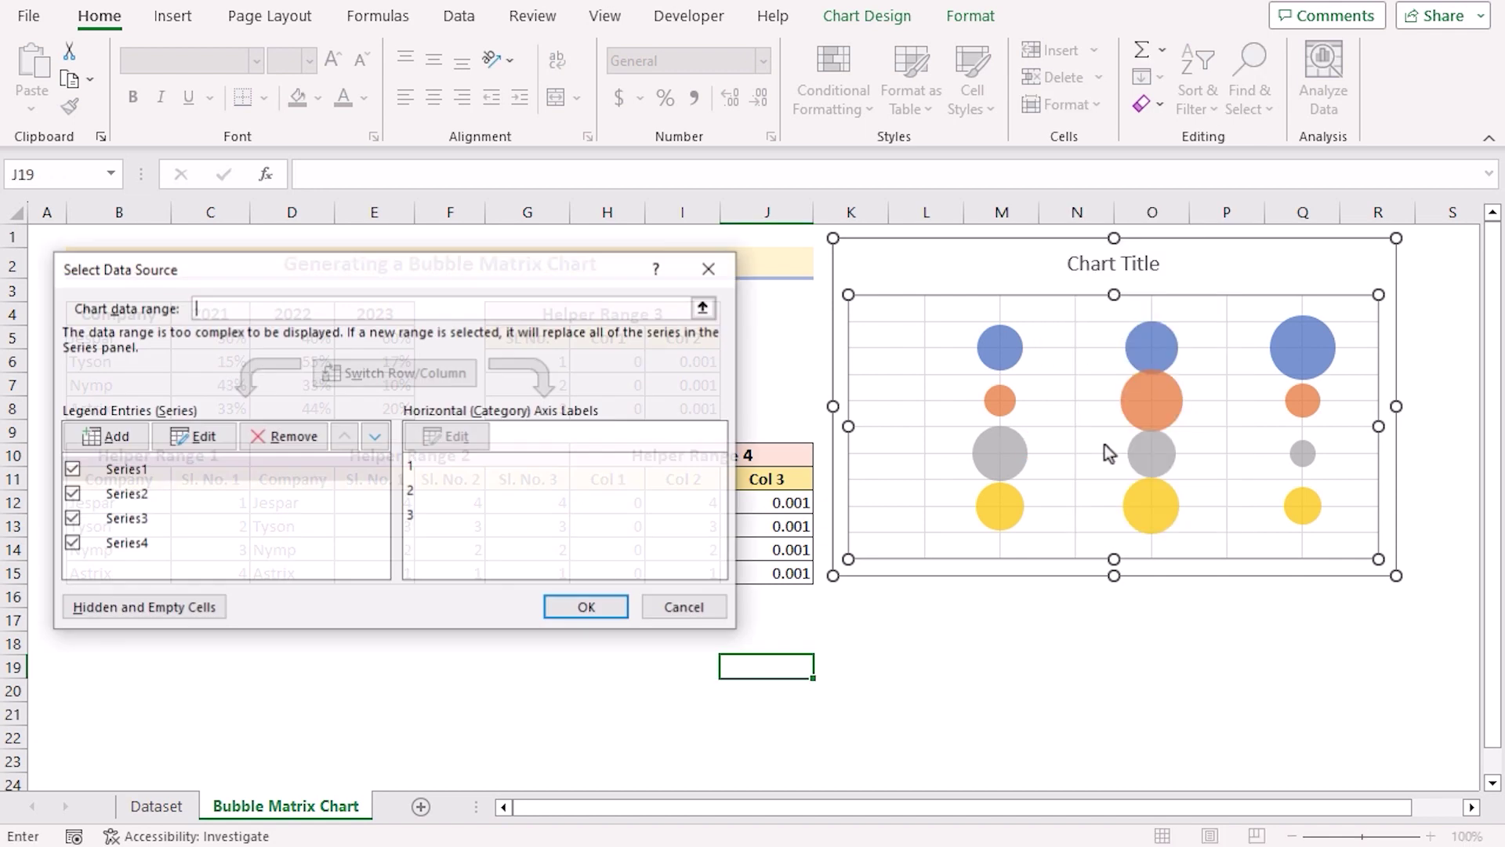
drag(458, 277, 1209, 298)
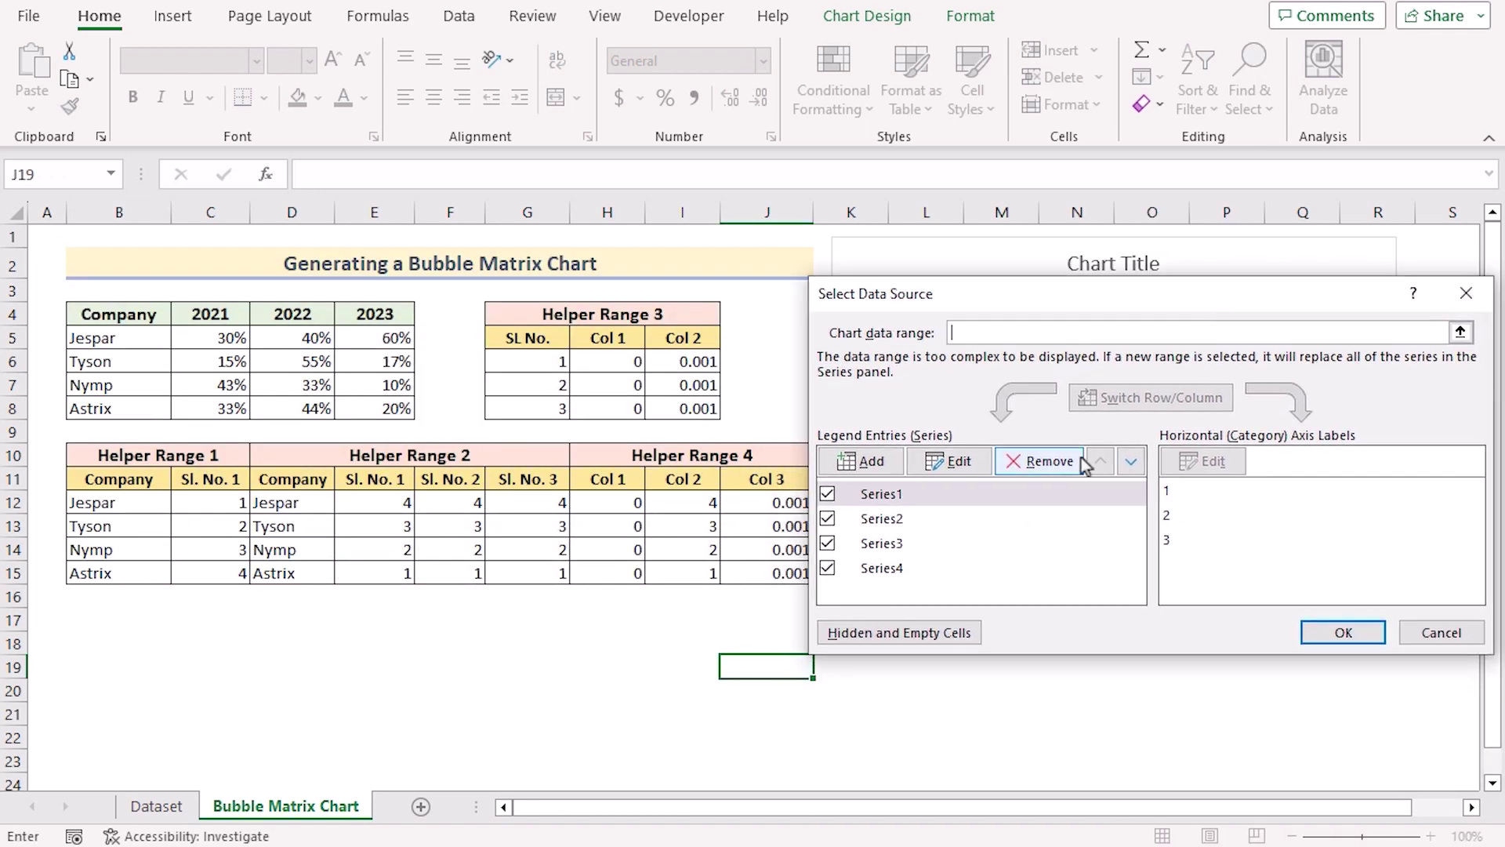
Add a bubble series with X values G6:G8, Y values H6:H8 and bubble sizes I6:I8.
click(862, 461)
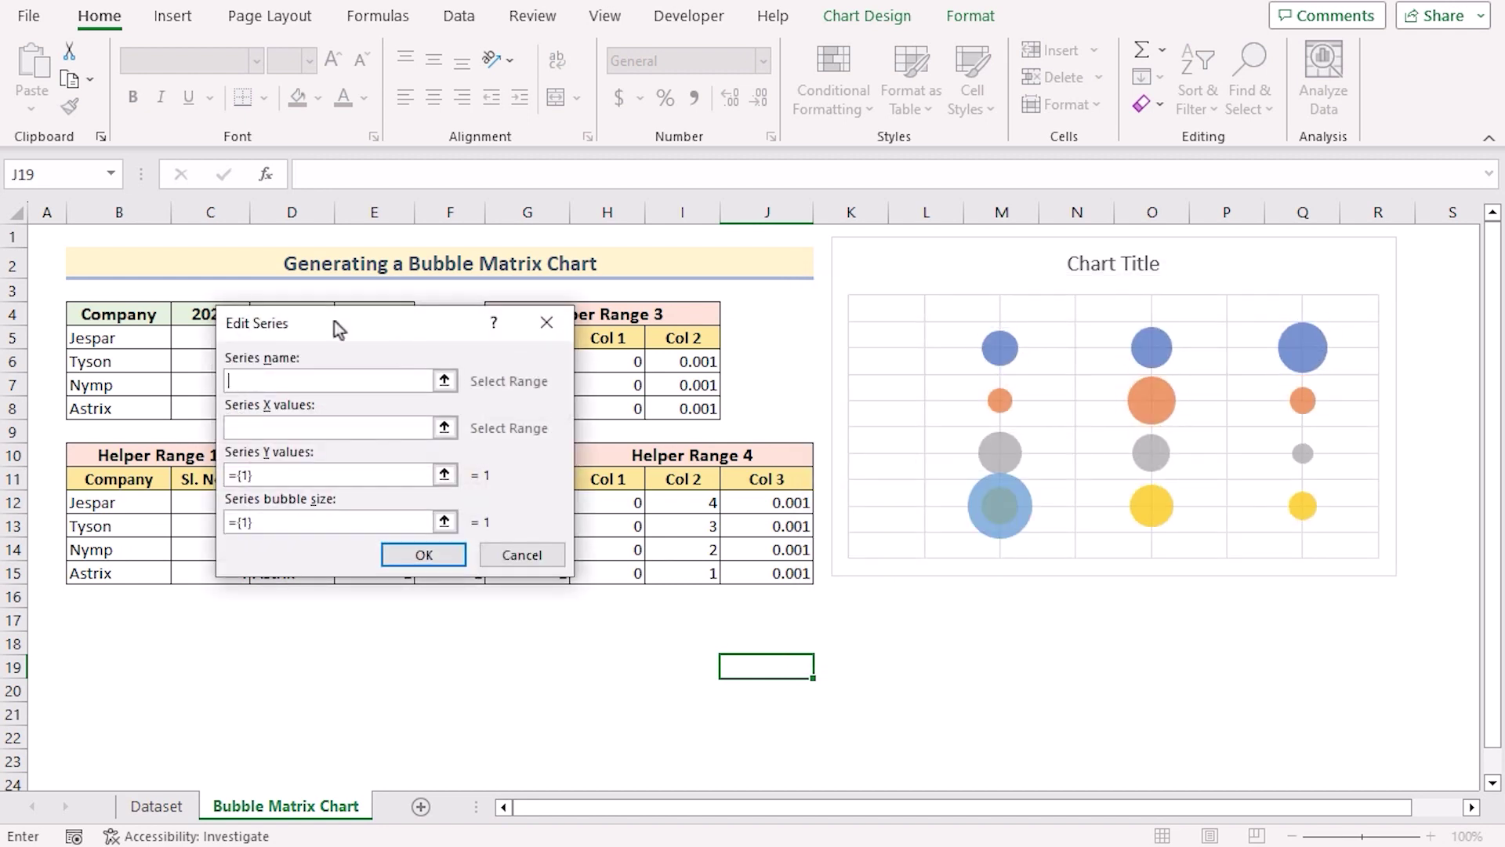
drag(334, 322, 200, 317)
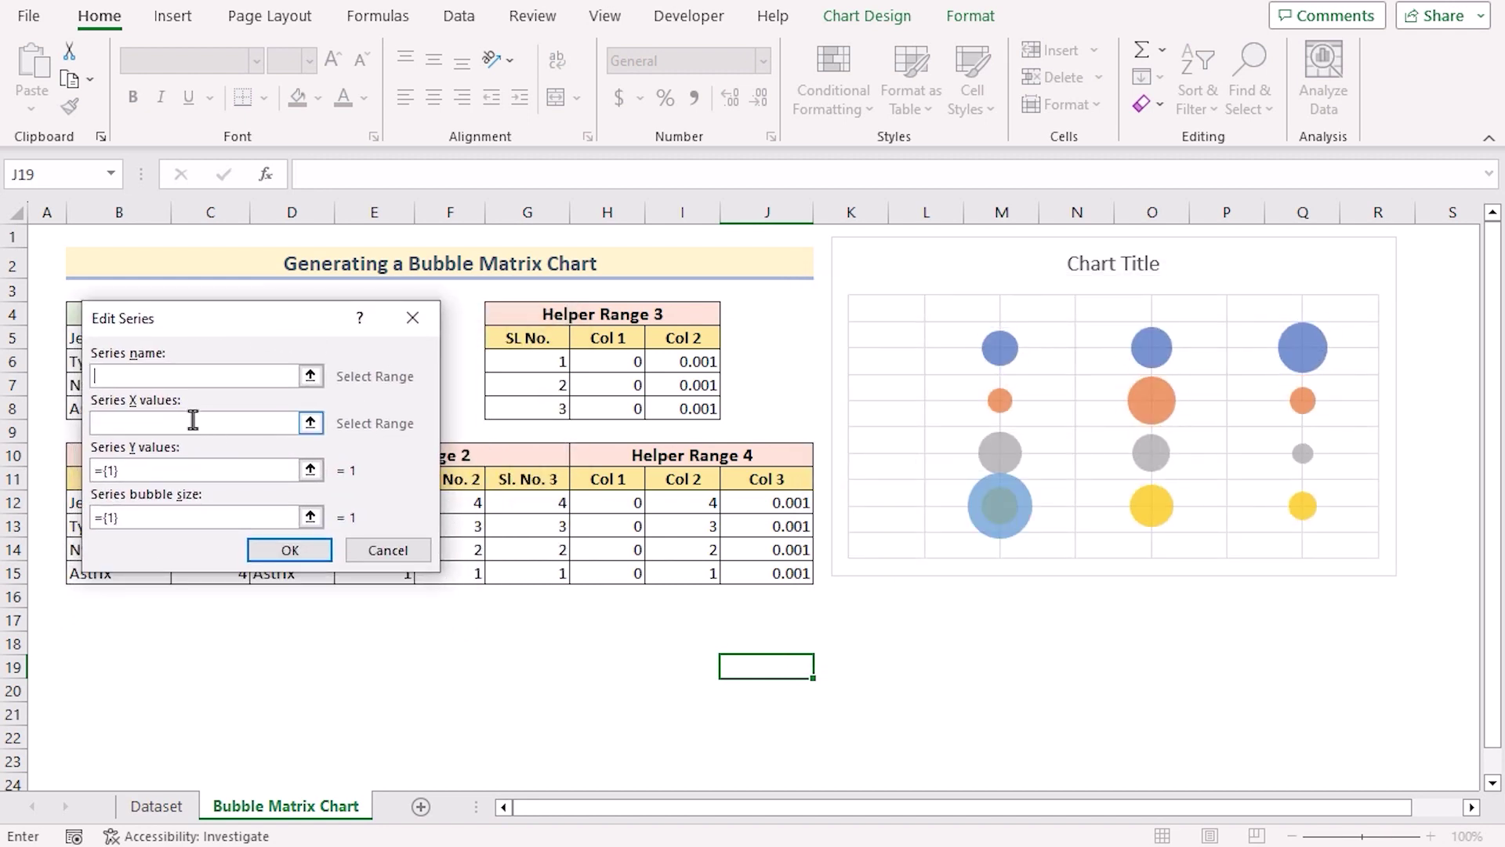
drag(545, 372, 509, 413)
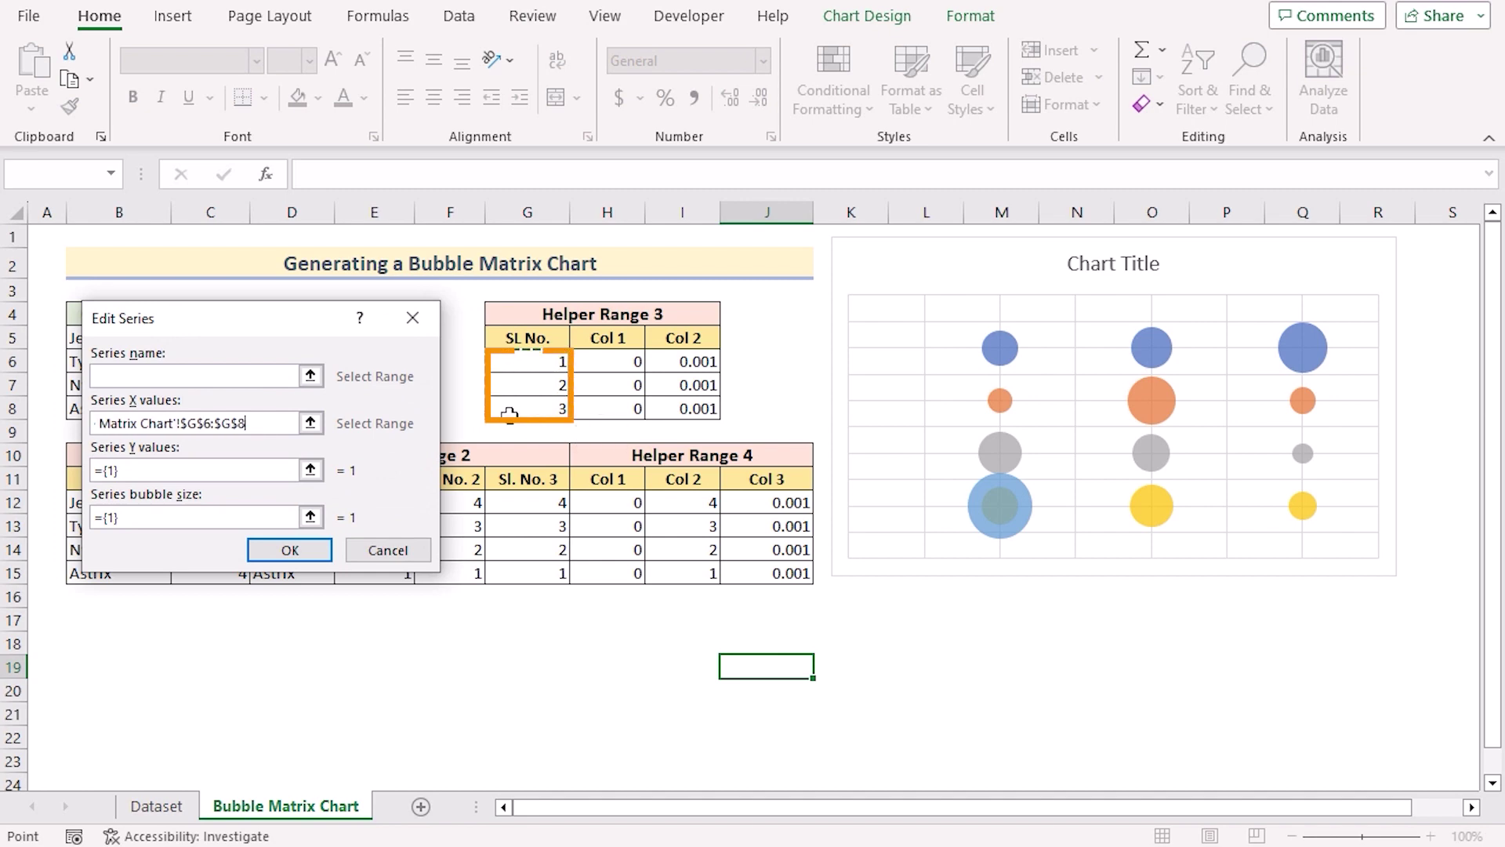
click(175, 468)
key(BackSpace)
key(BackSpace)
key(BackSpace)
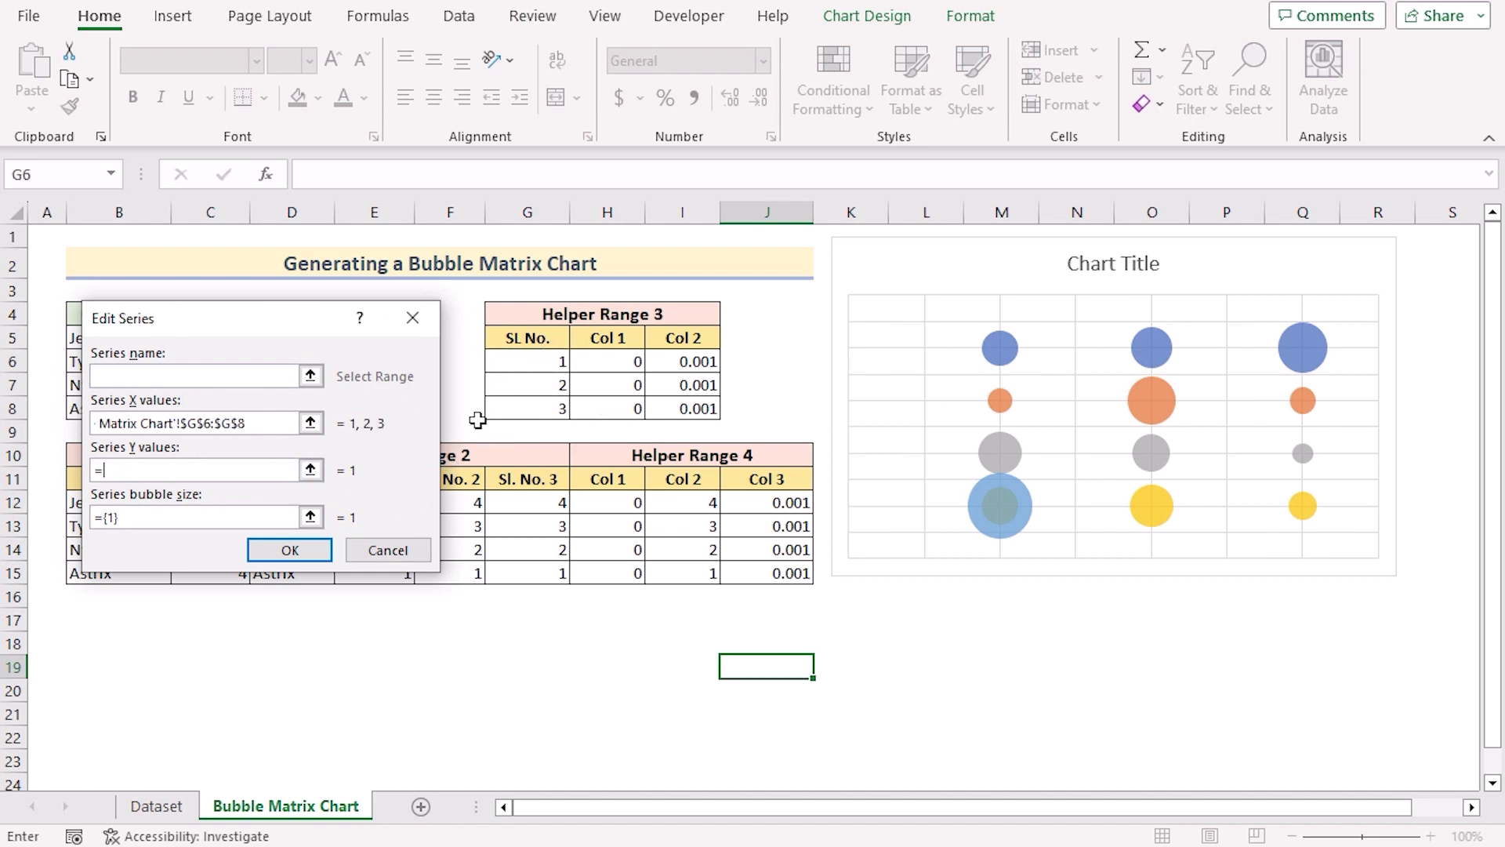
drag(589, 361, 602, 415)
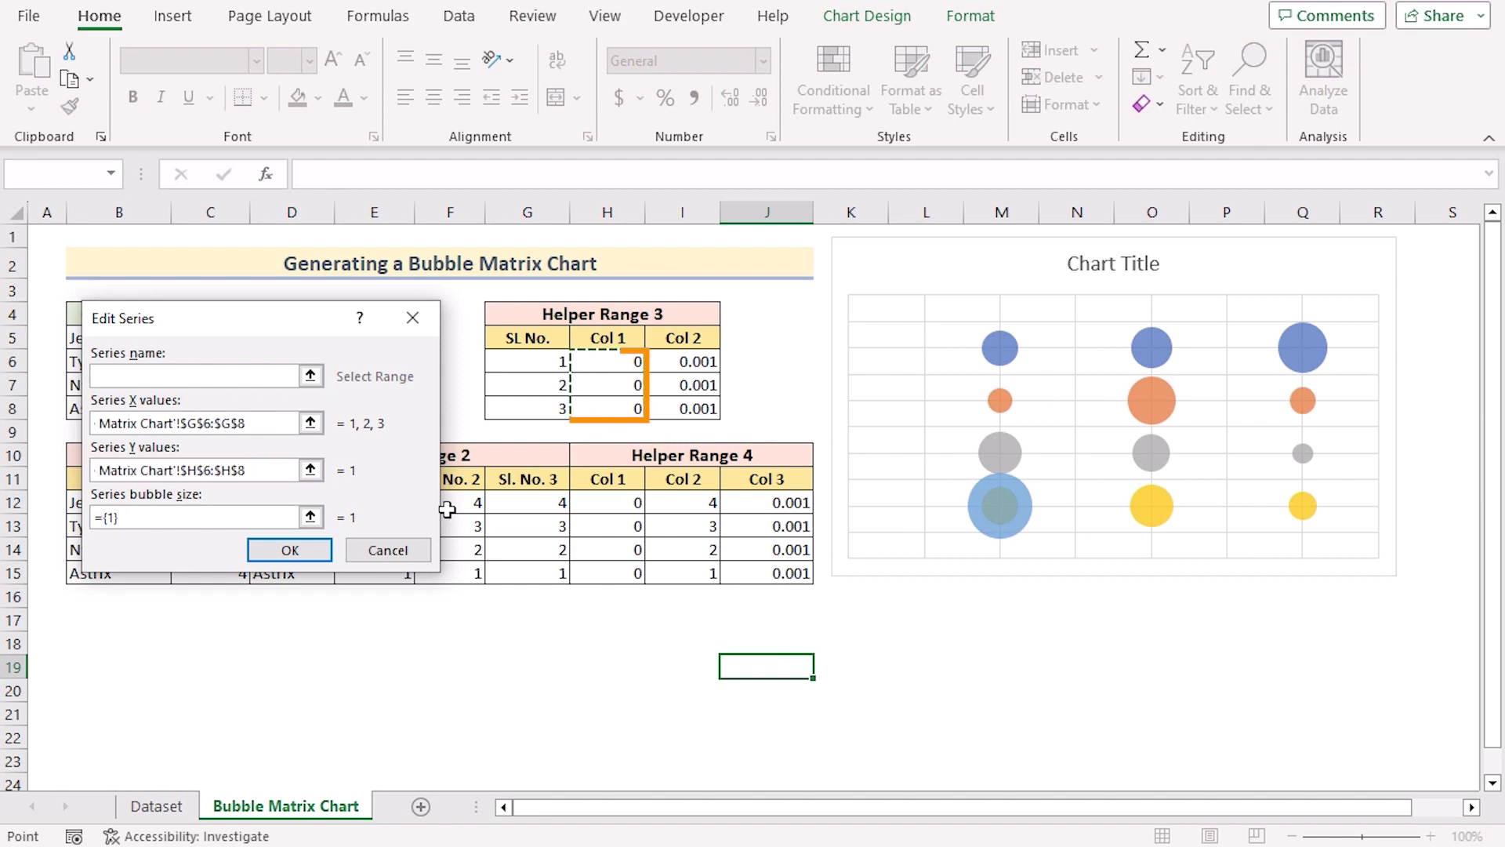
click(169, 518)
key(BackSpace)
key(BackSpace)
key(BackSpace)
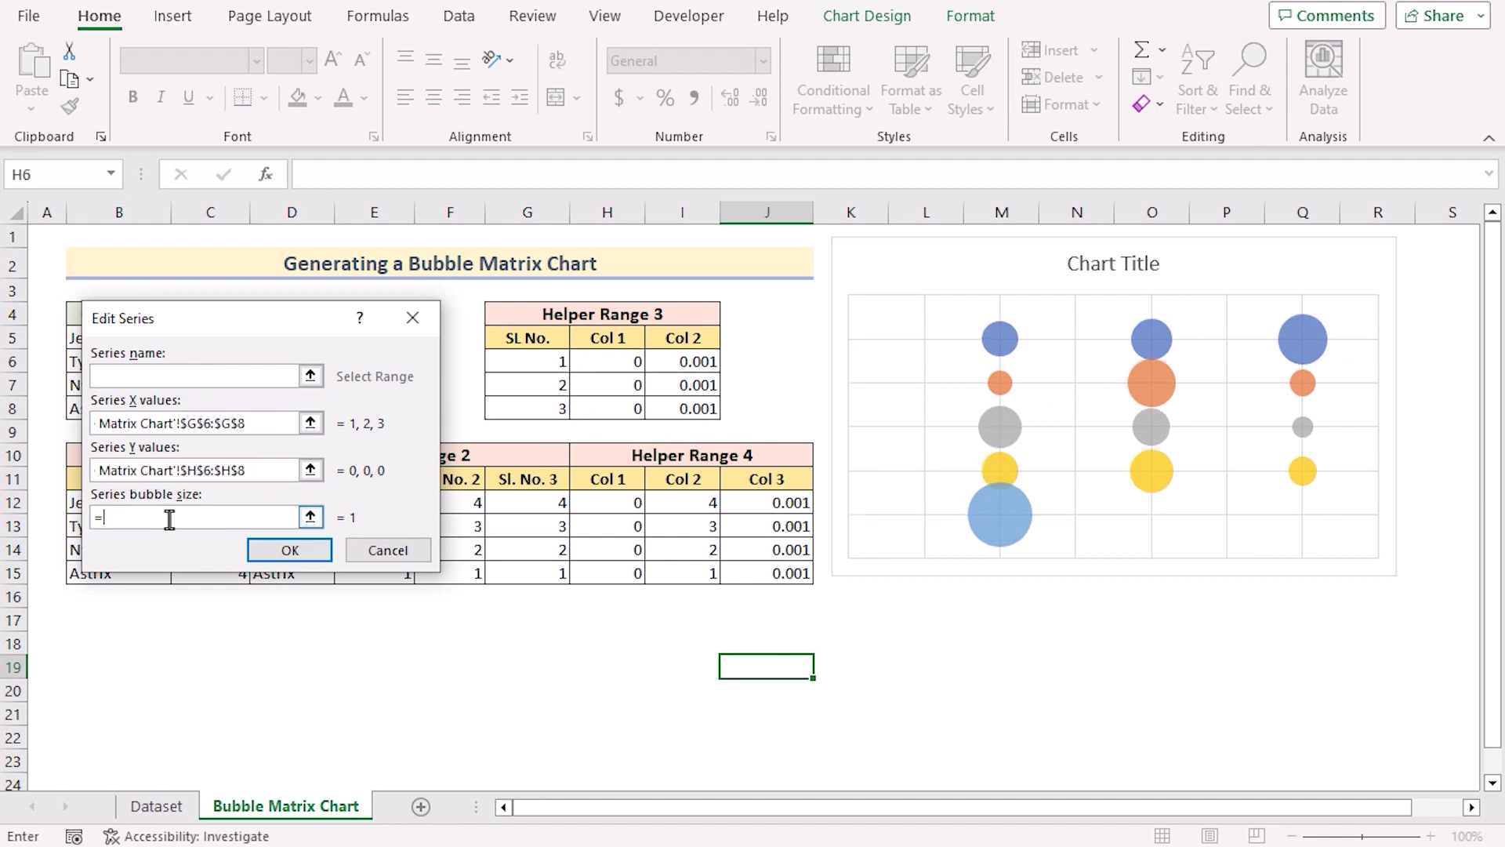
click(706, 358)
drag(705, 358, 700, 411)
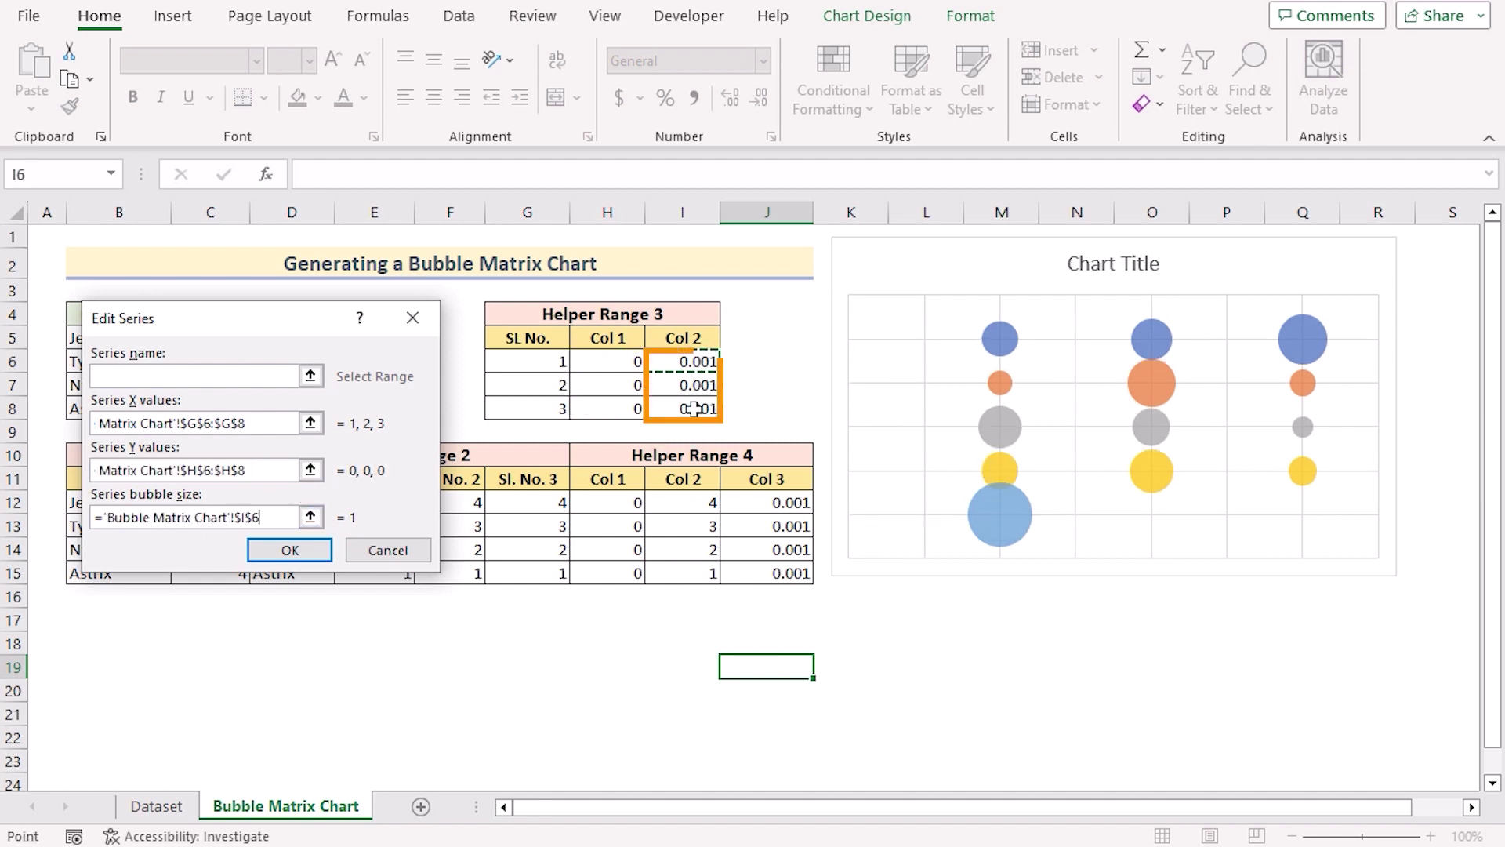
click(290, 549)
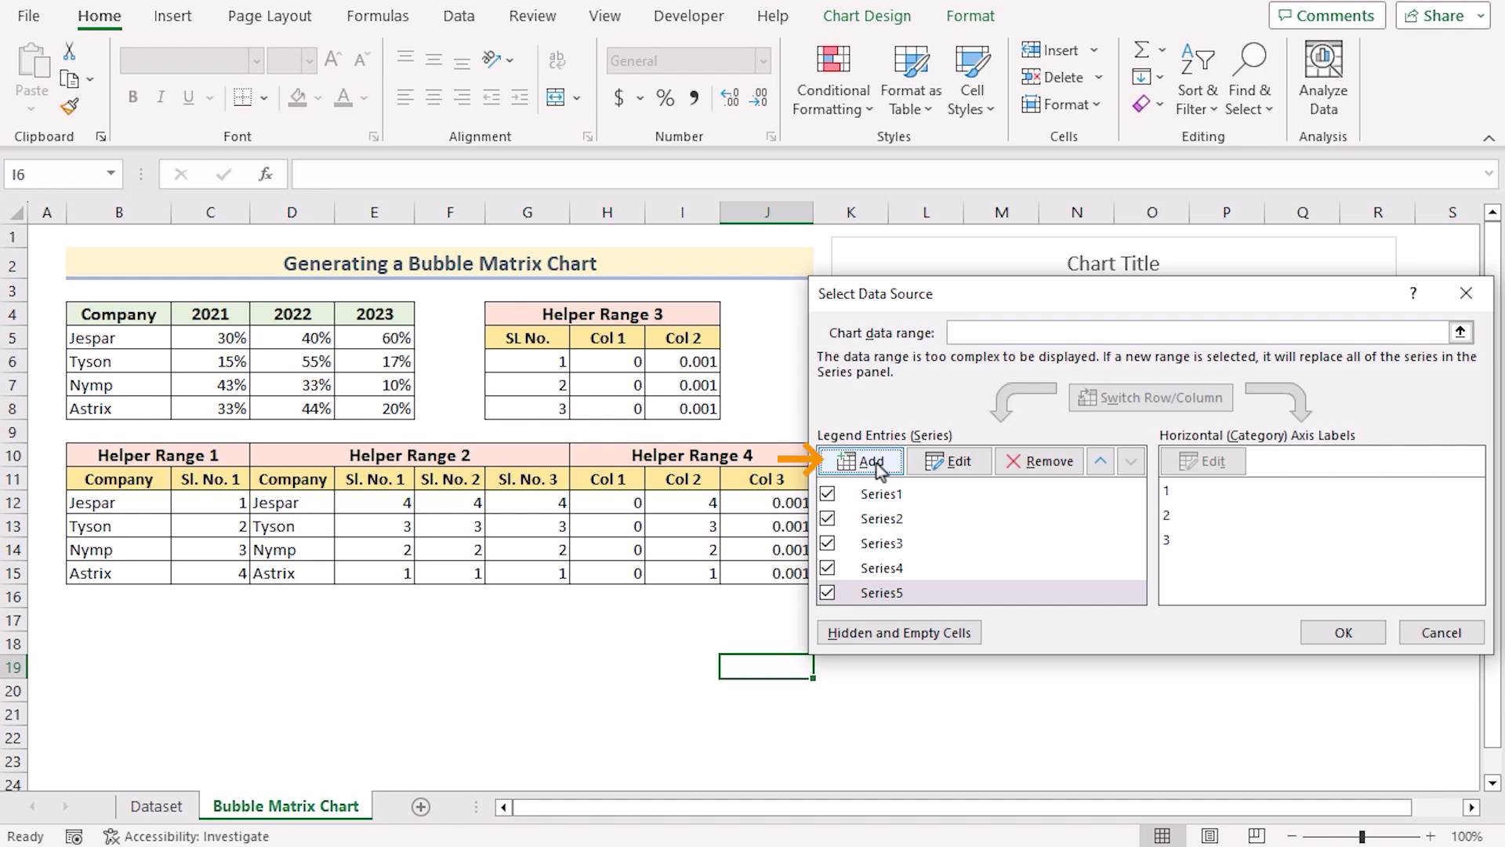
Add a series with X H12:H15, Y I12:I15 and sizes J12:J15, then close Select Data Source.
click(872, 461)
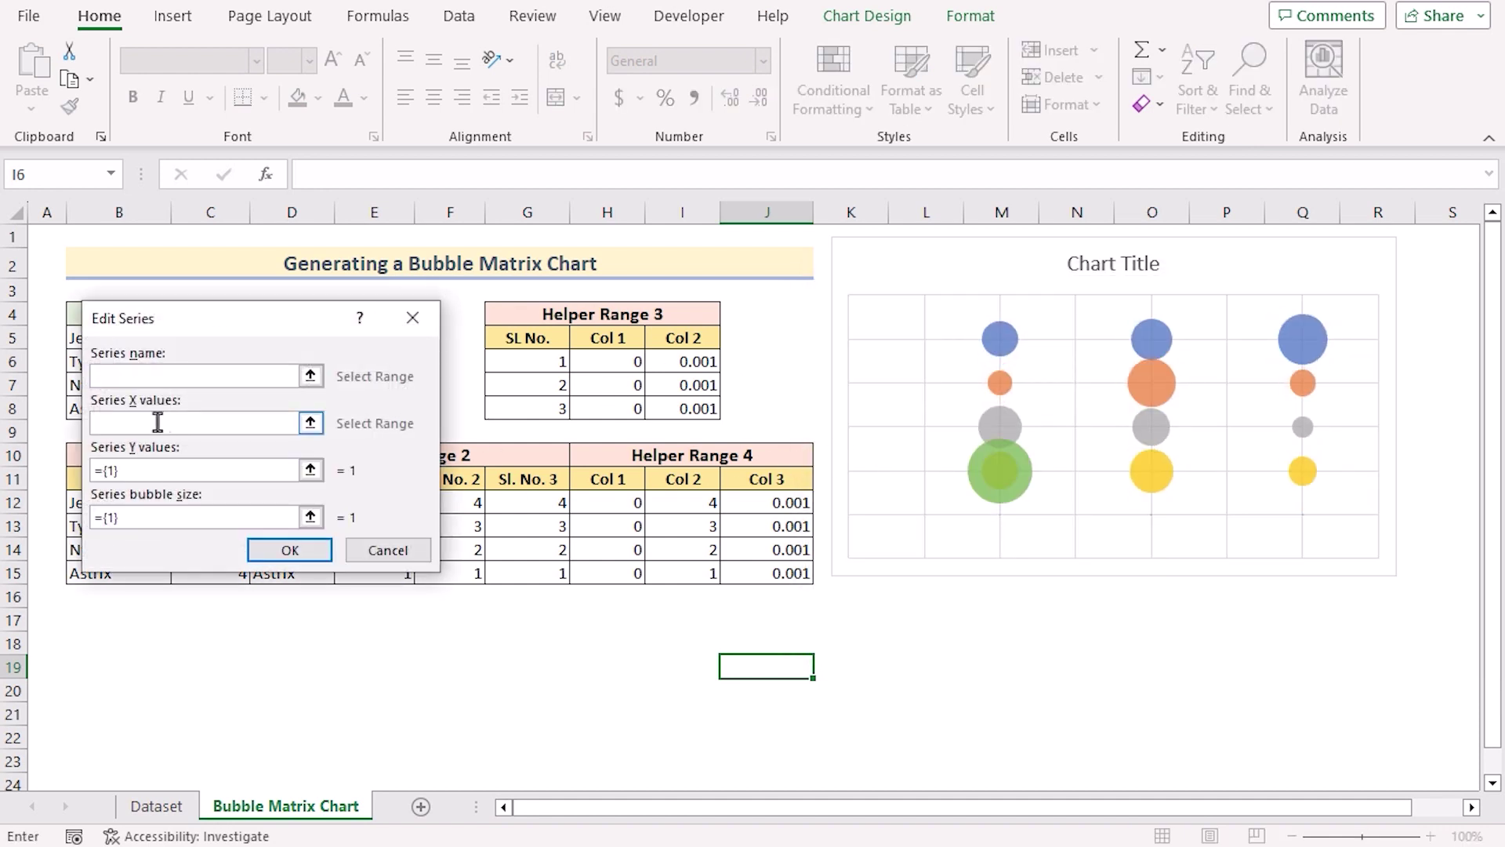
drag(613, 502, 620, 574)
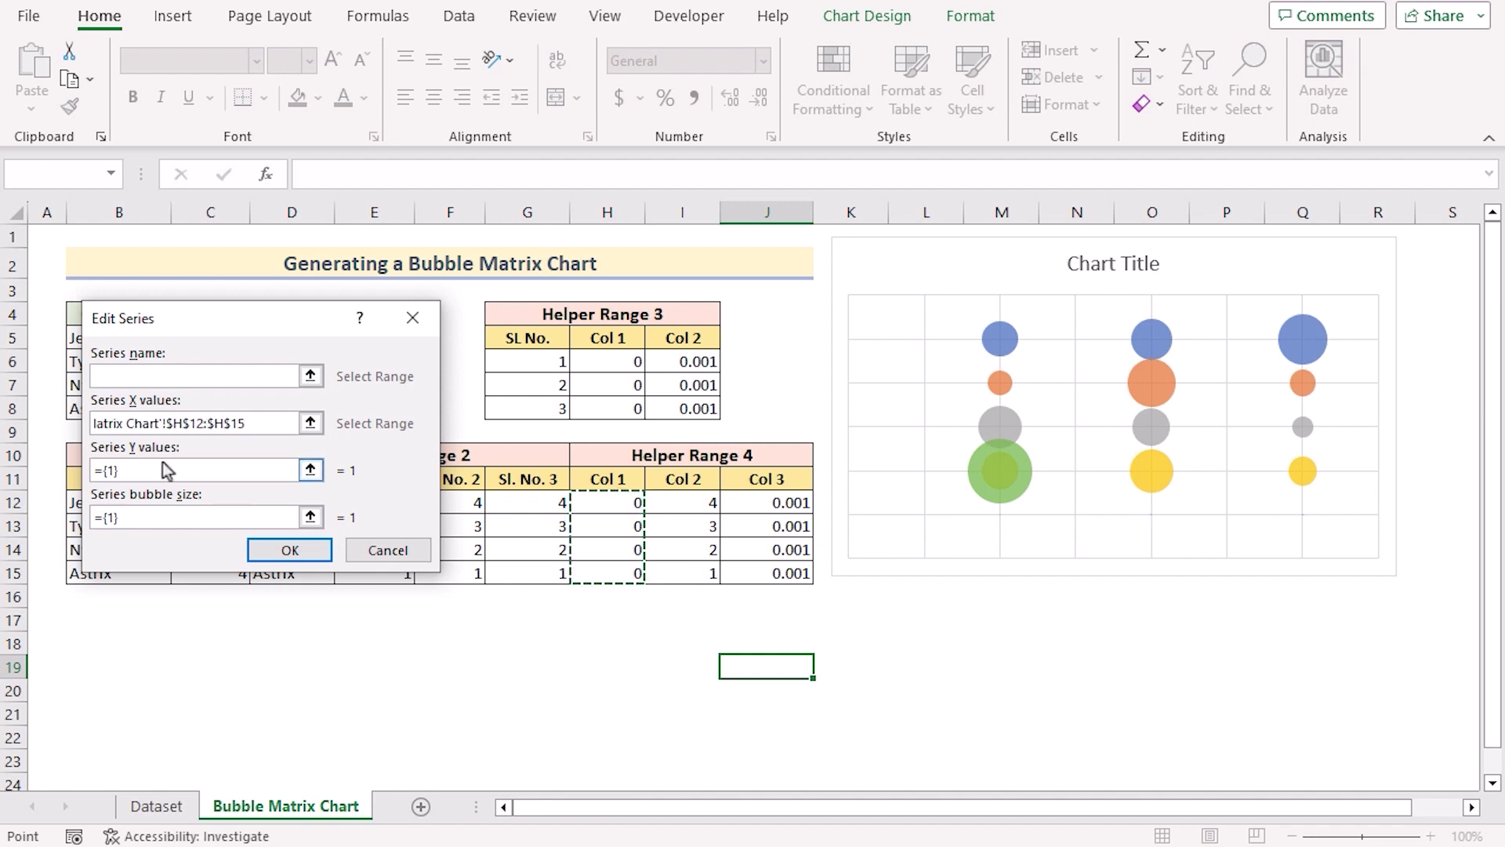
click(152, 470)
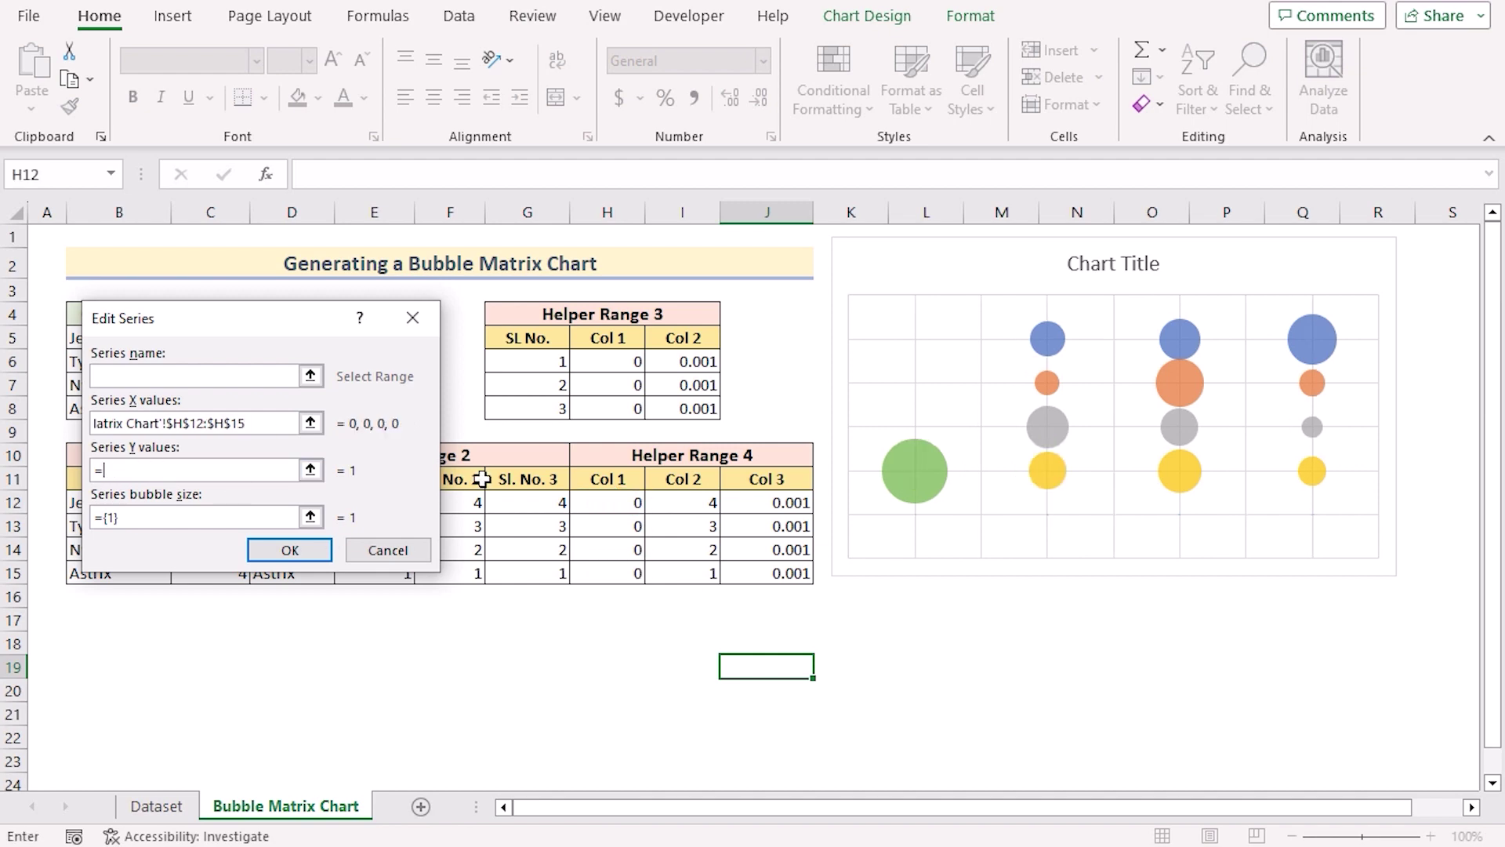
click(700, 504)
drag(705, 562, 705, 573)
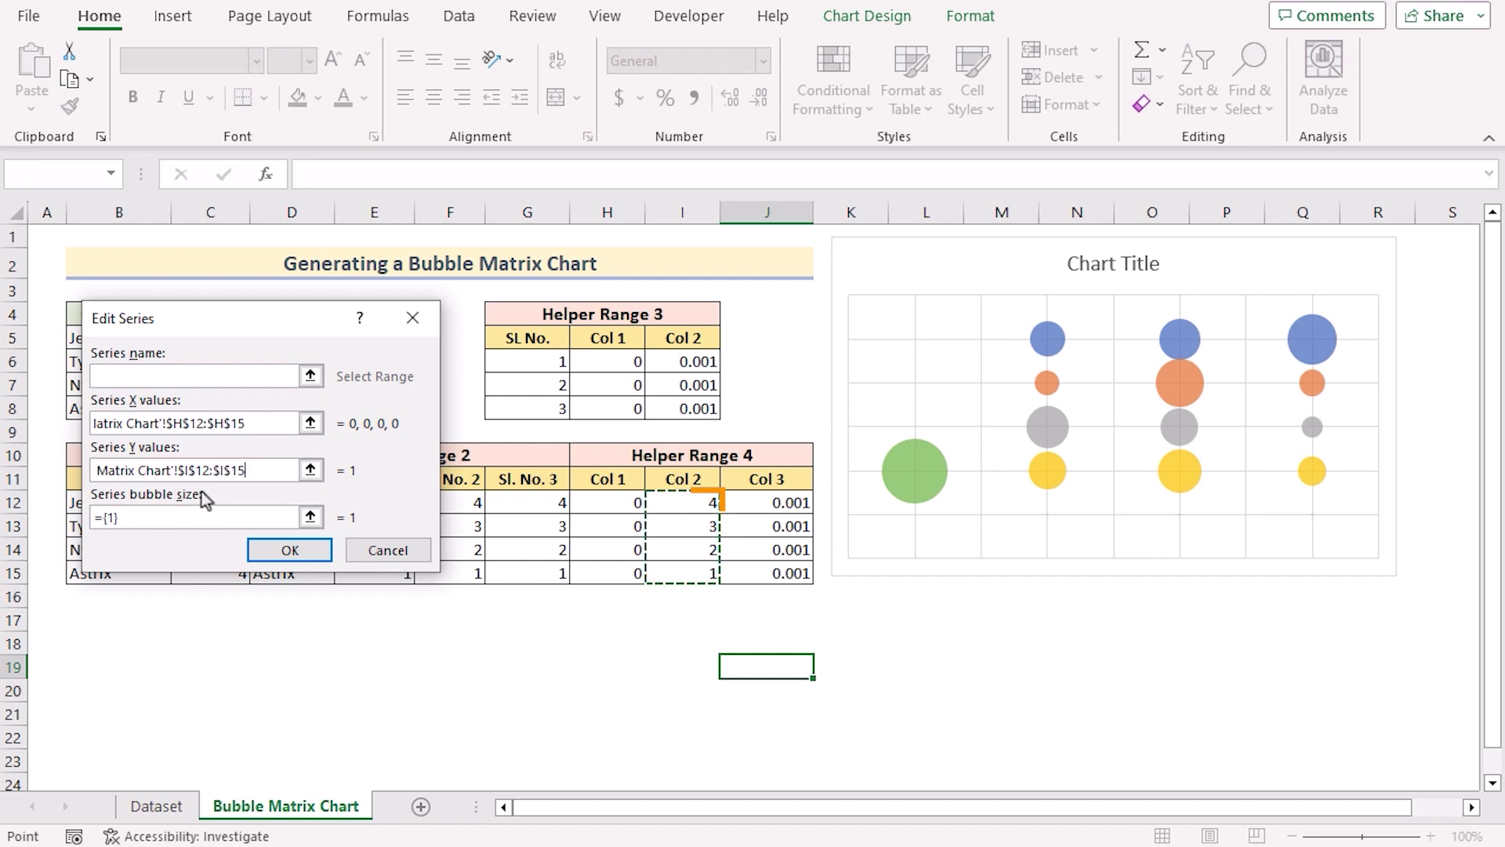
click(156, 519)
key(BackSpace)
key(BackSpace)
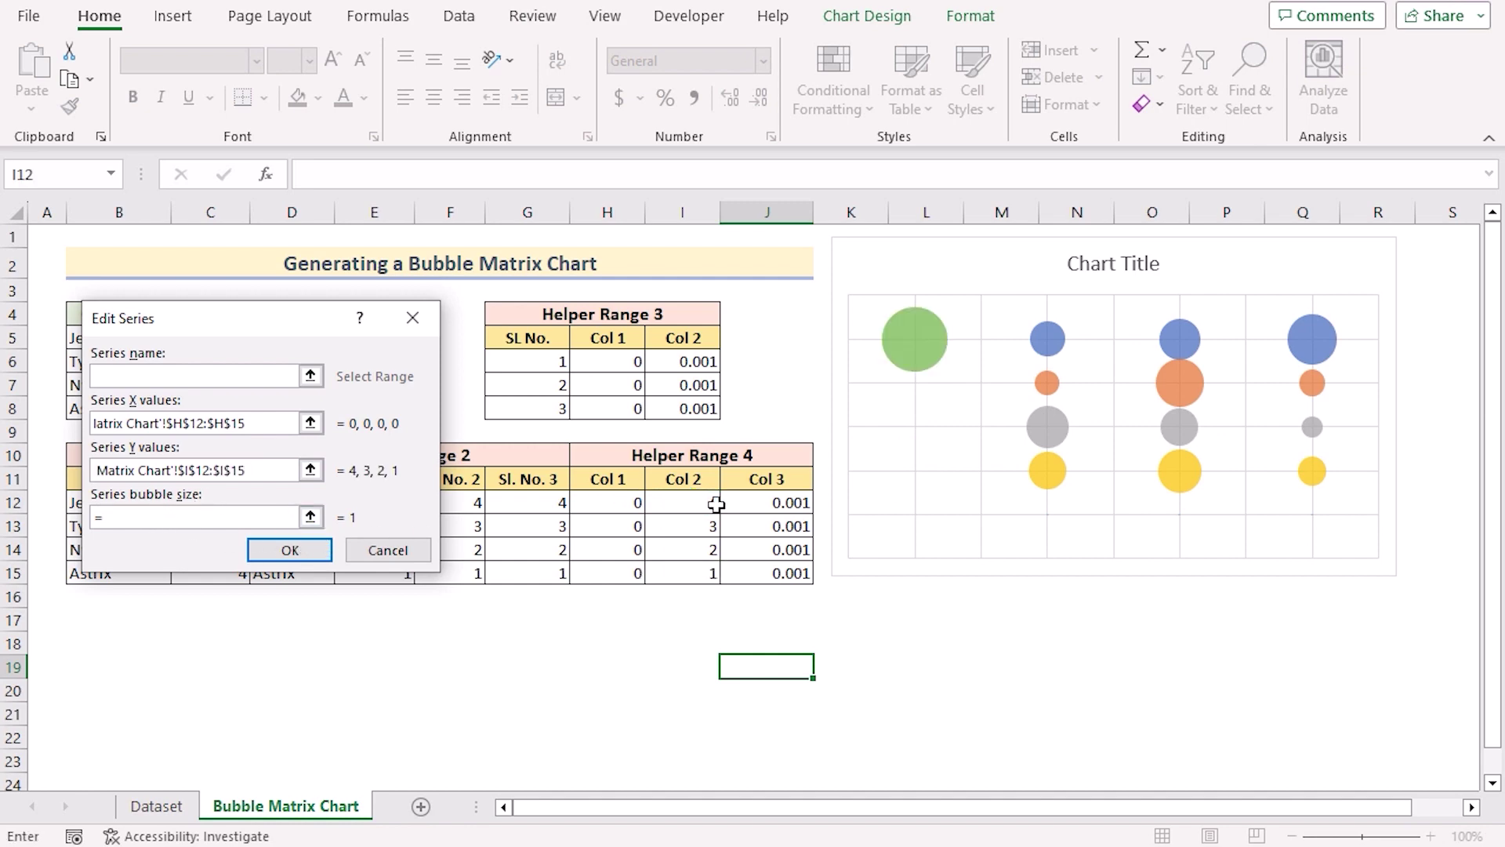
drag(745, 503, 774, 573)
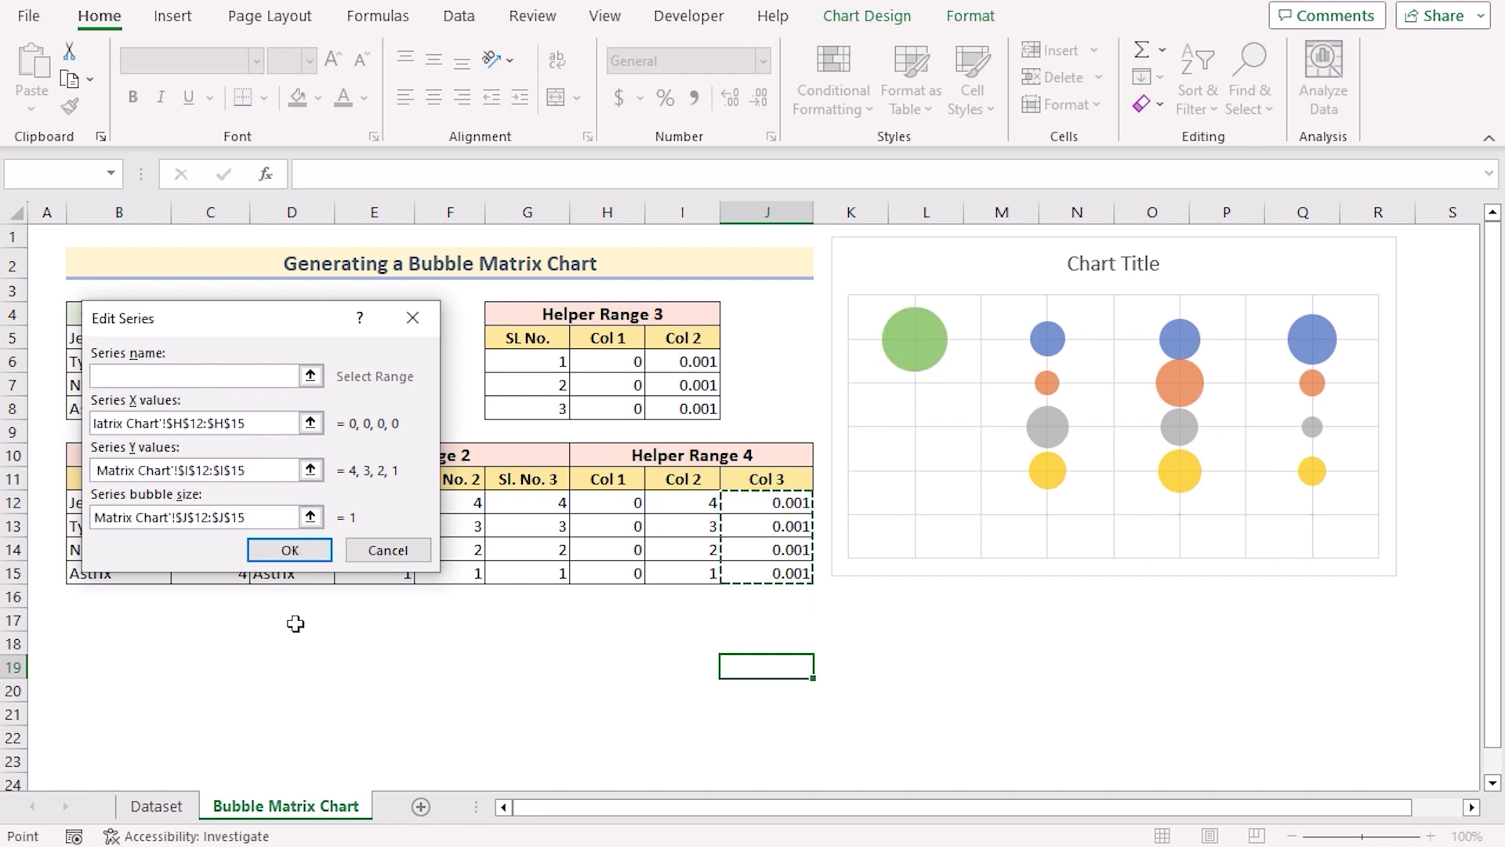
click(288, 554)
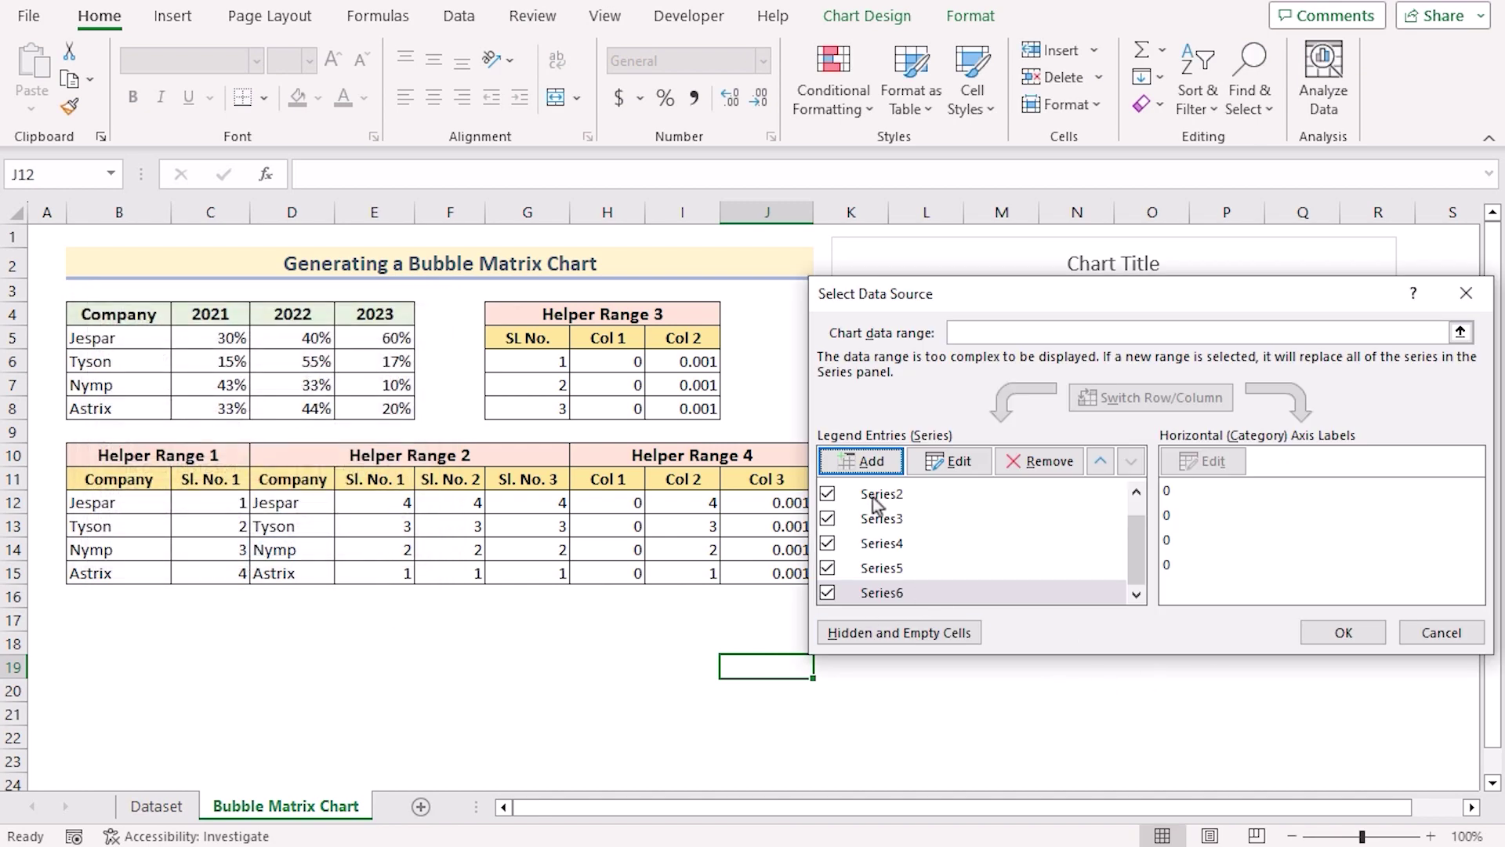
drag(1093, 290, 459, 268)
click(732, 619)
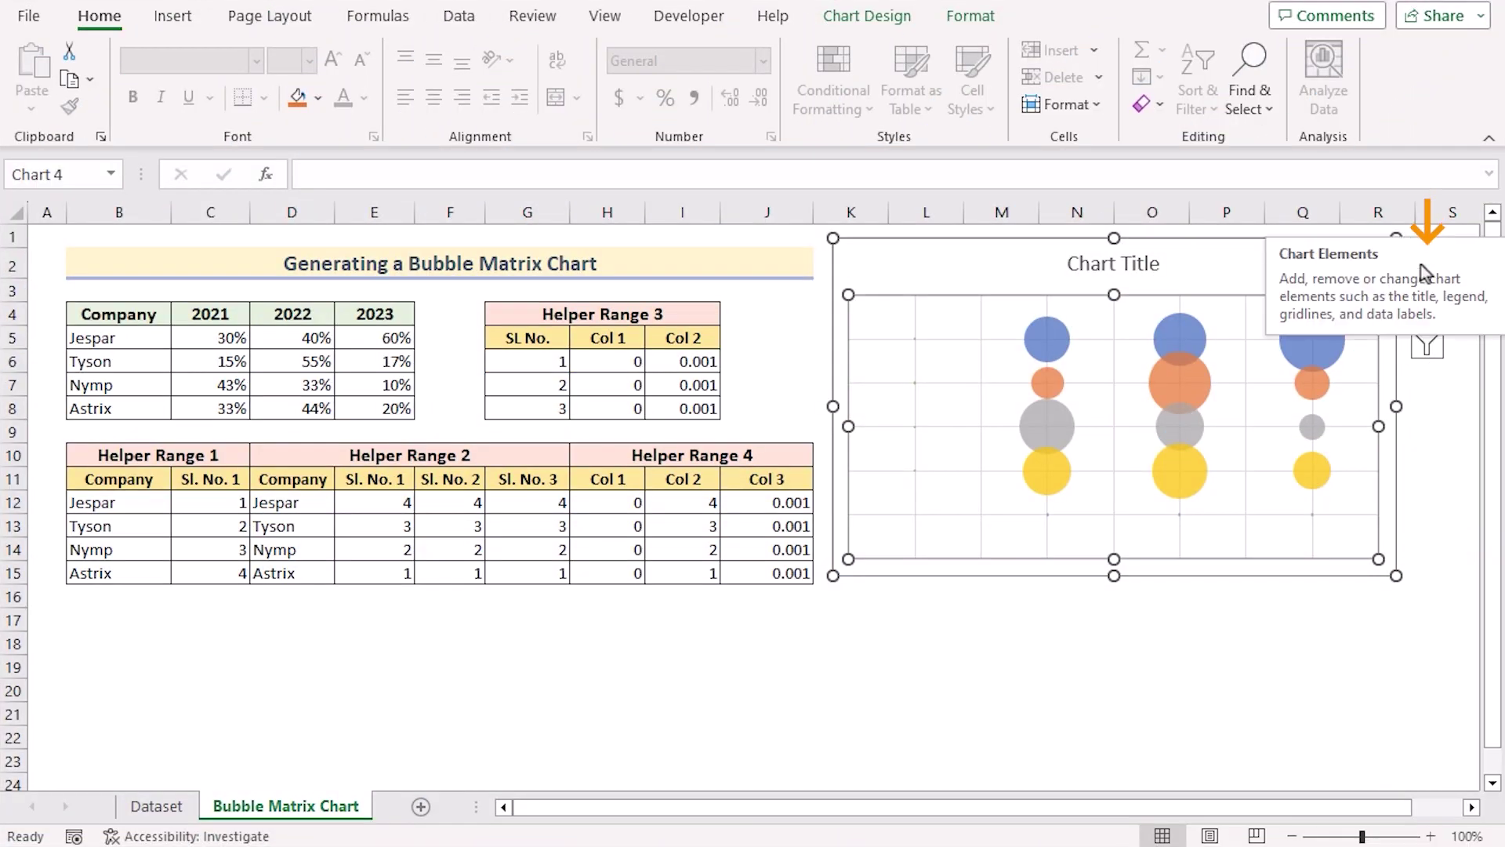
Turn on data labels for the chart's bubbles.
click(1421, 266)
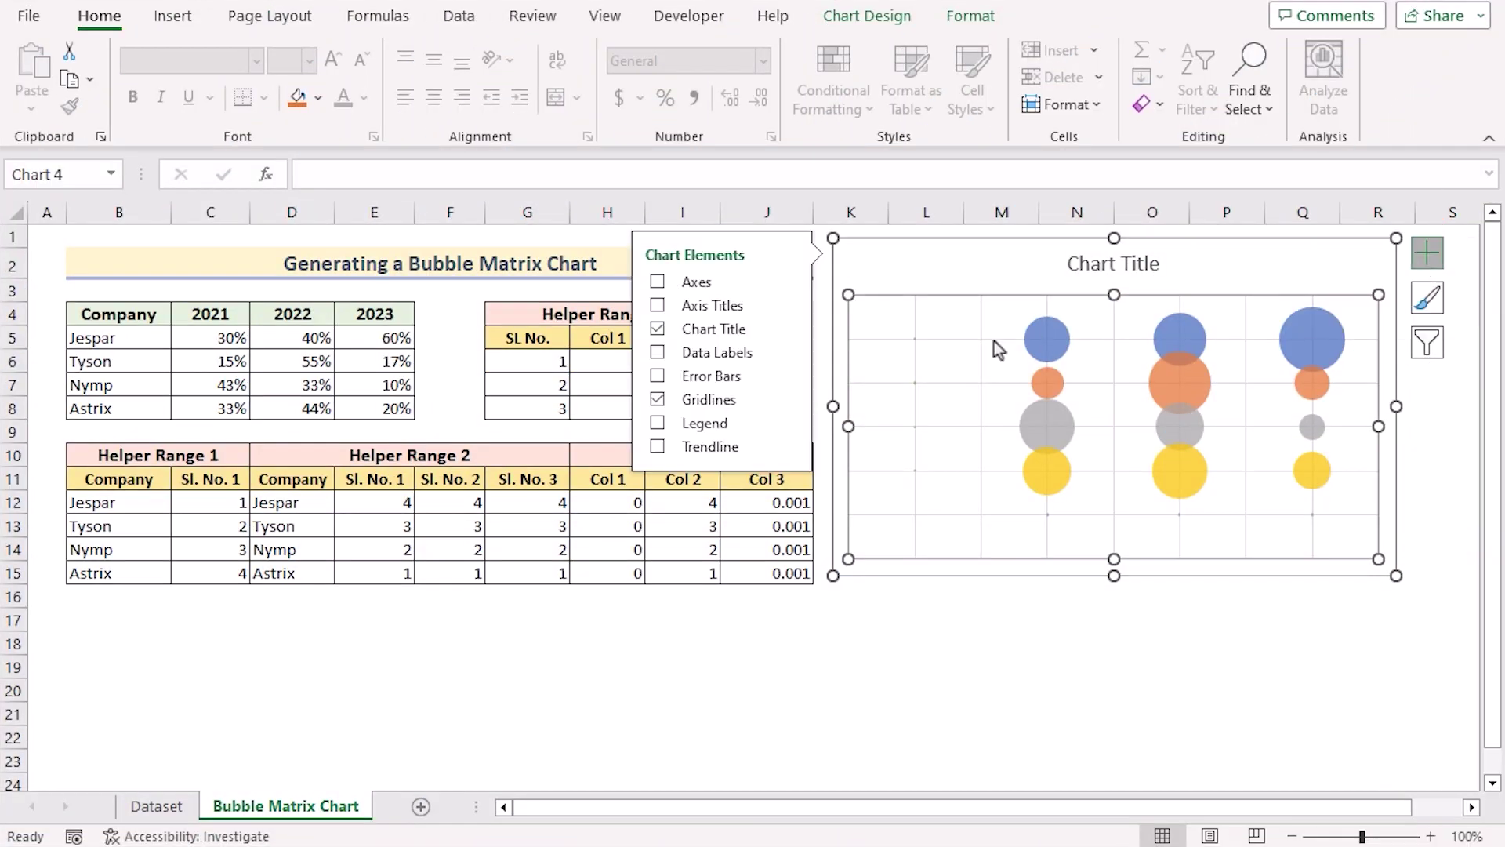
click(656, 353)
click(947, 645)
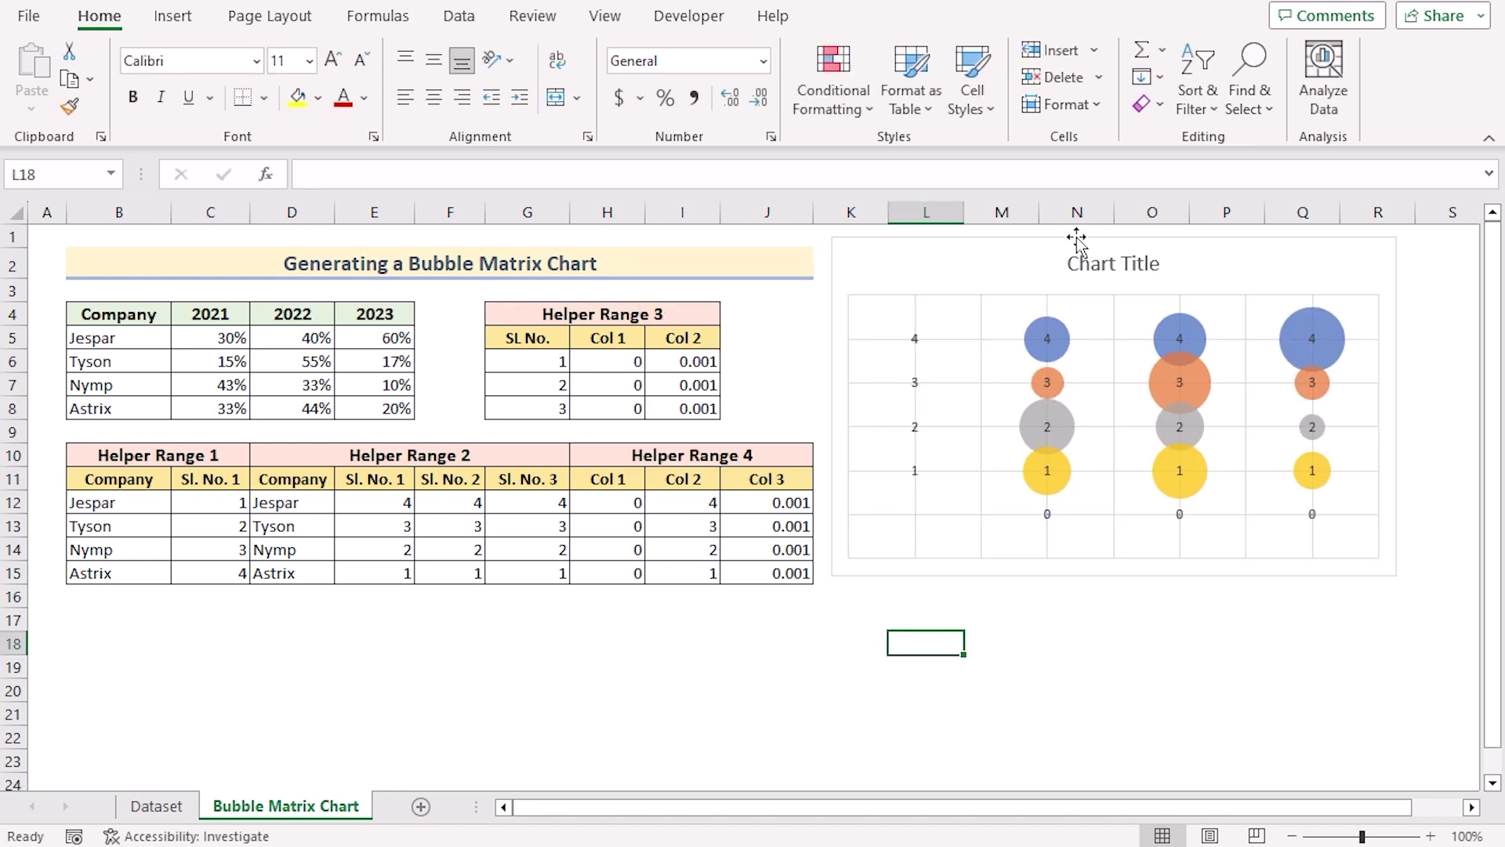
Remove the chart gridlines from the bubble chart.
click(930, 274)
click(1427, 252)
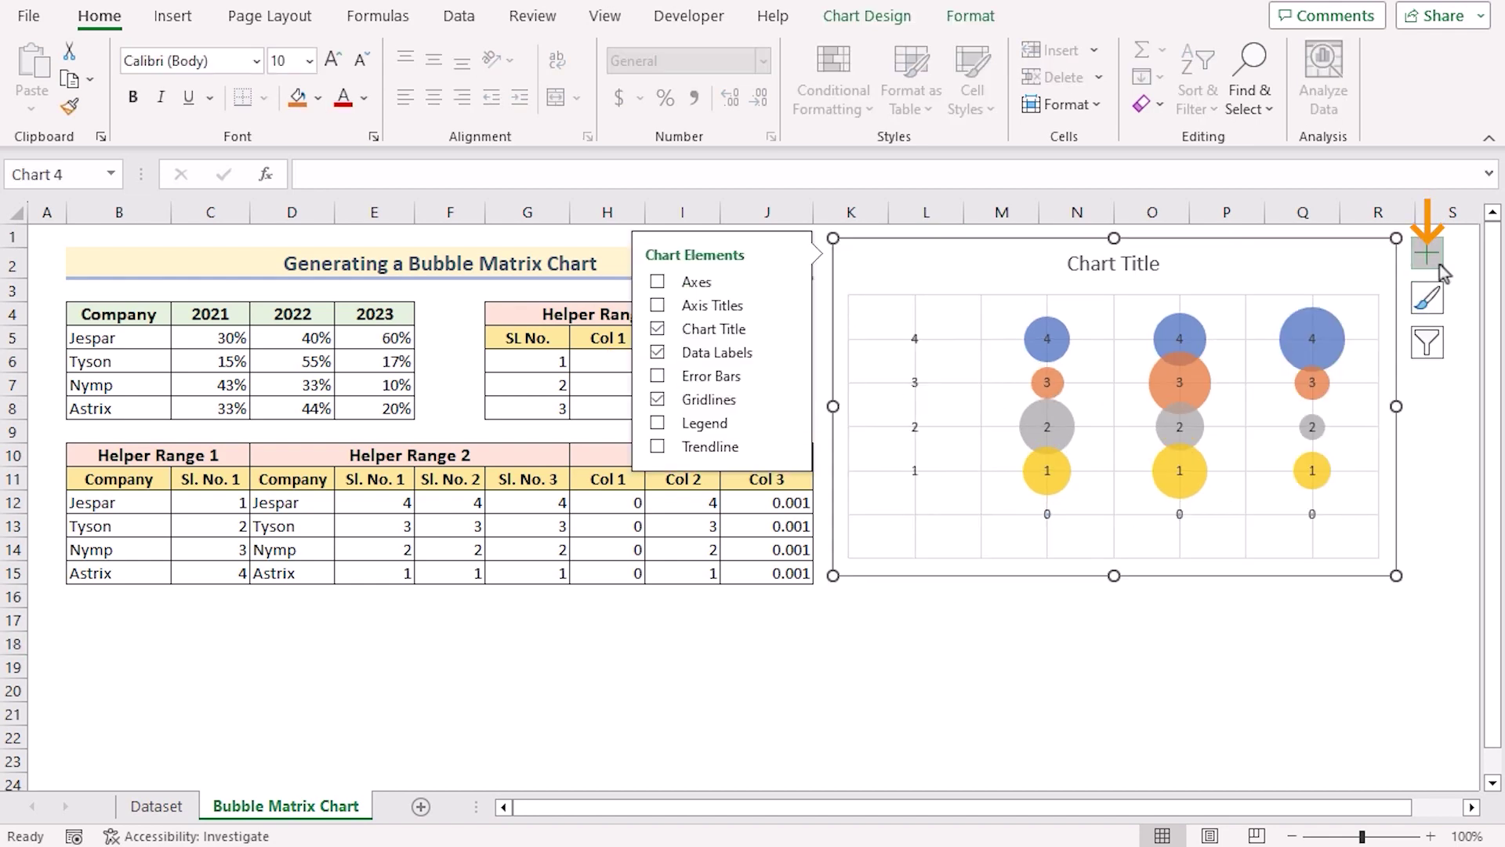
click(657, 400)
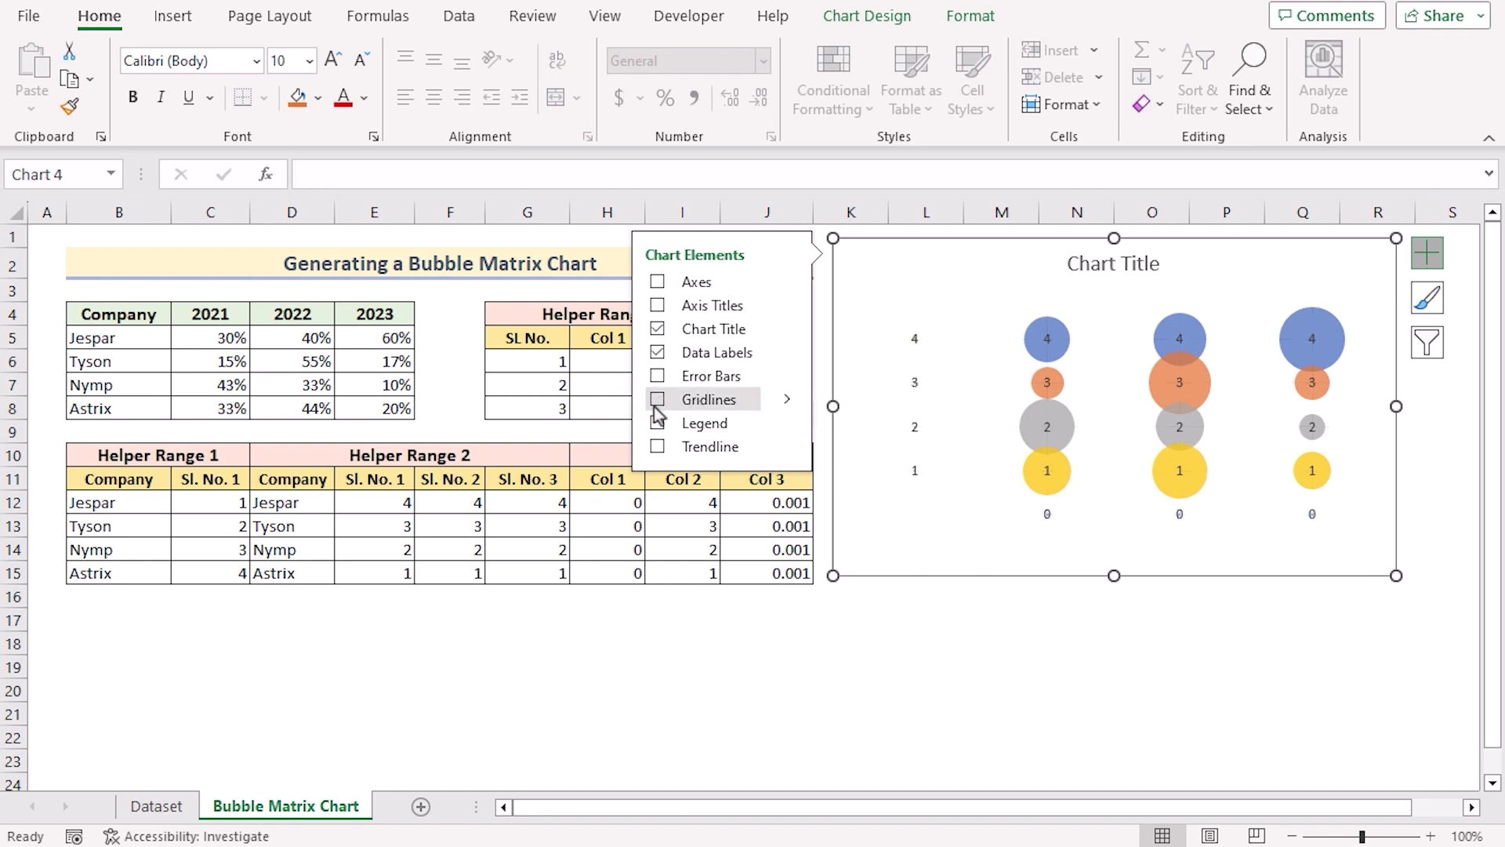
click(767, 620)
click(1047, 514)
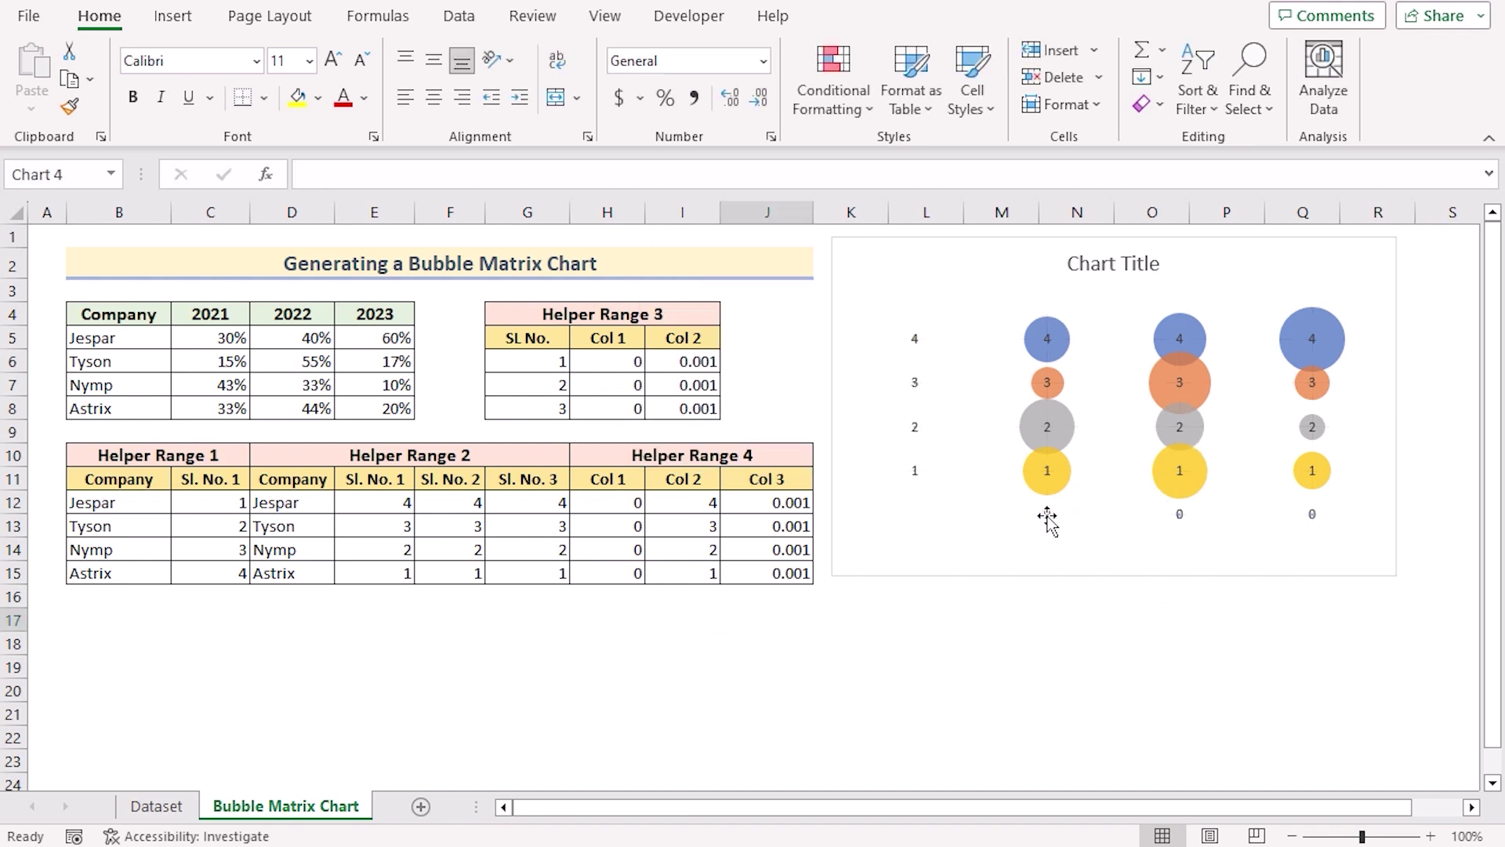
Replace the bottom 0 labels with the years 2021, 2022, 2023 from C4:E4, hiding the Y value.
right_click(1047, 514)
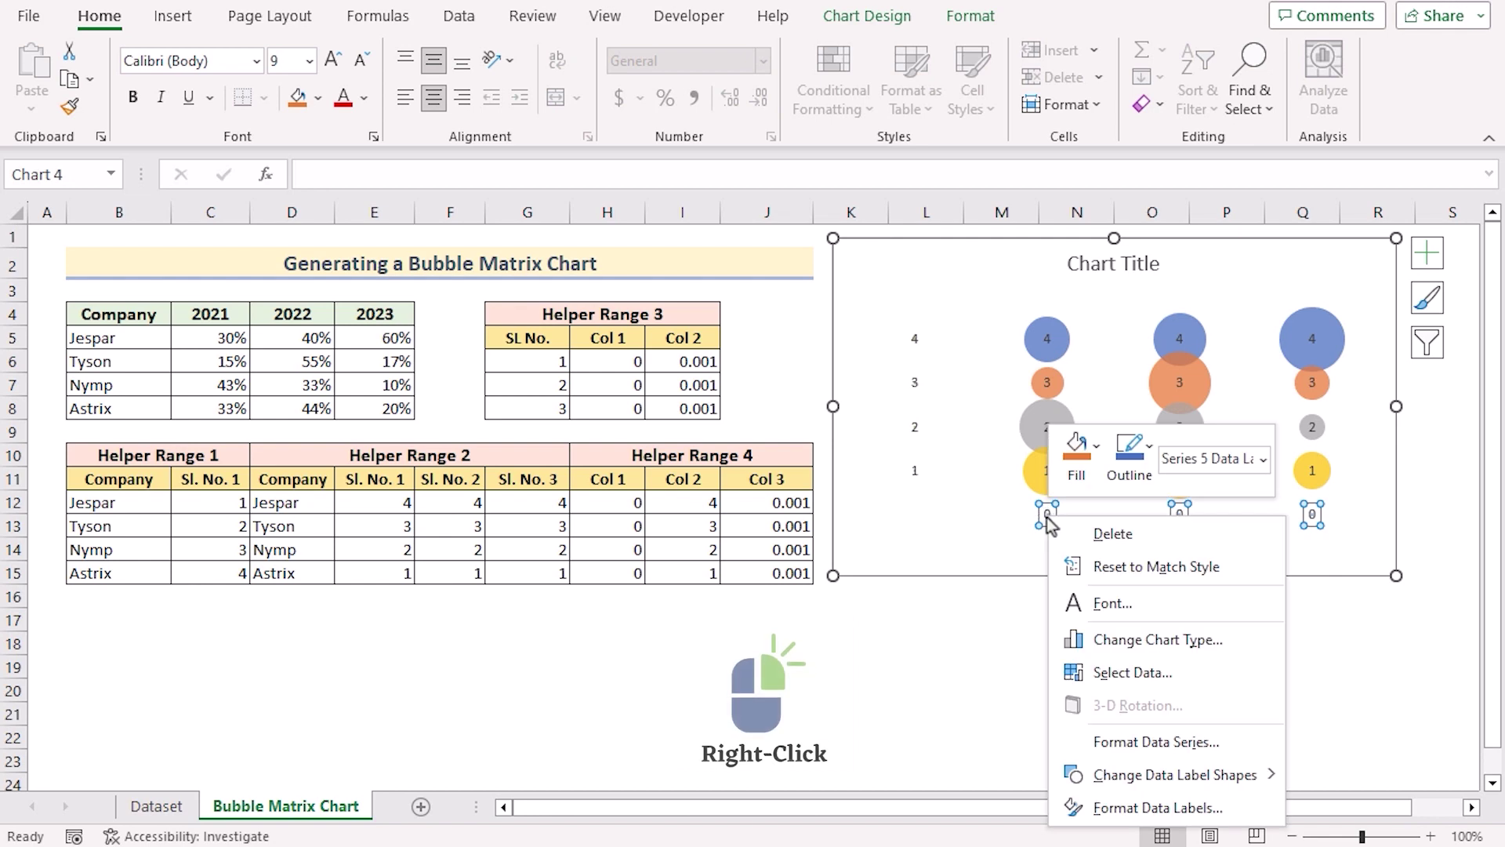
click(1129, 809)
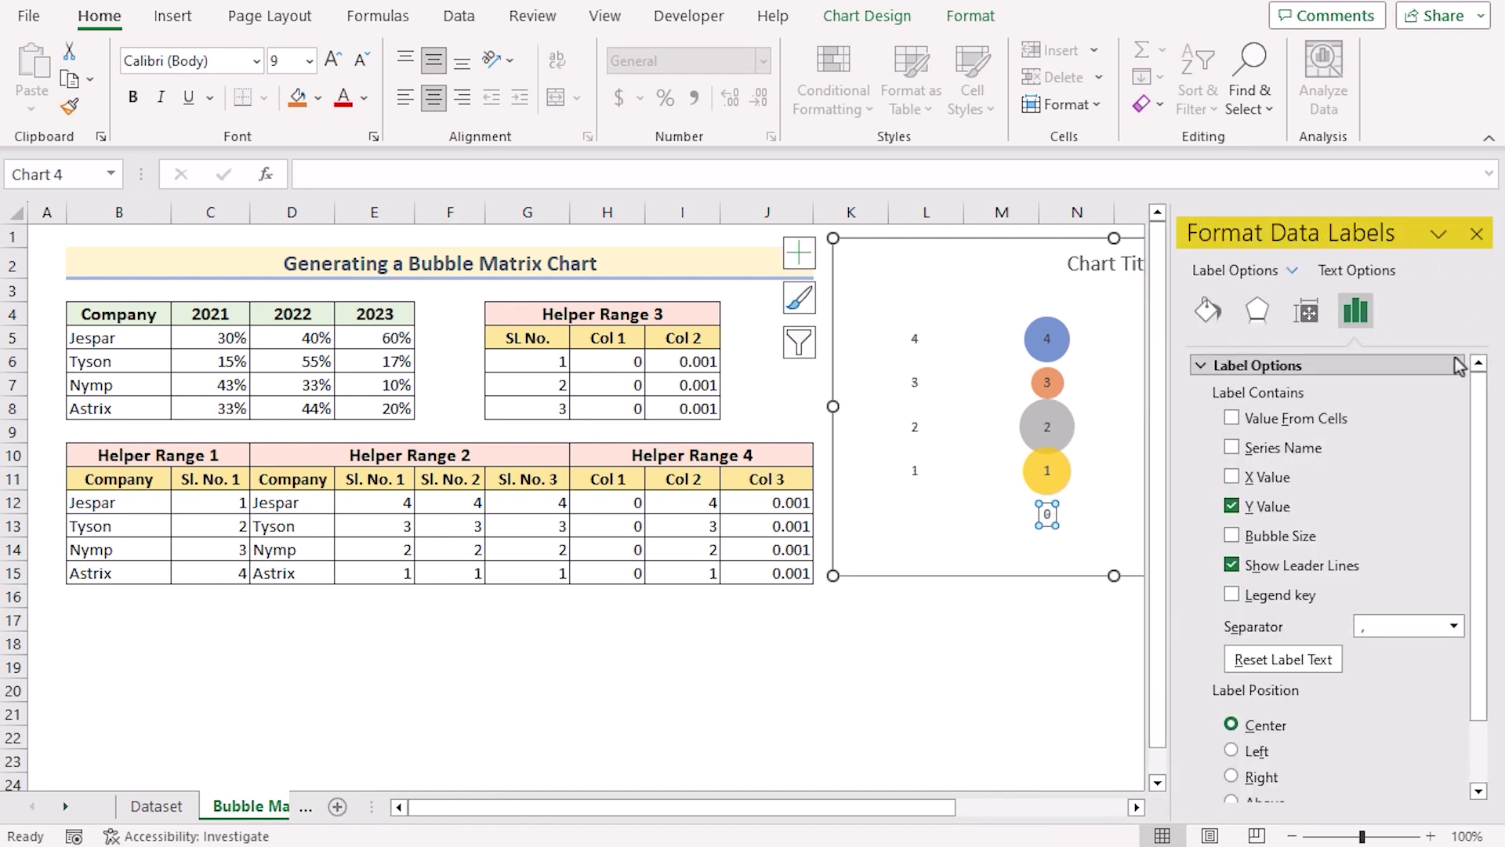
click(1232, 422)
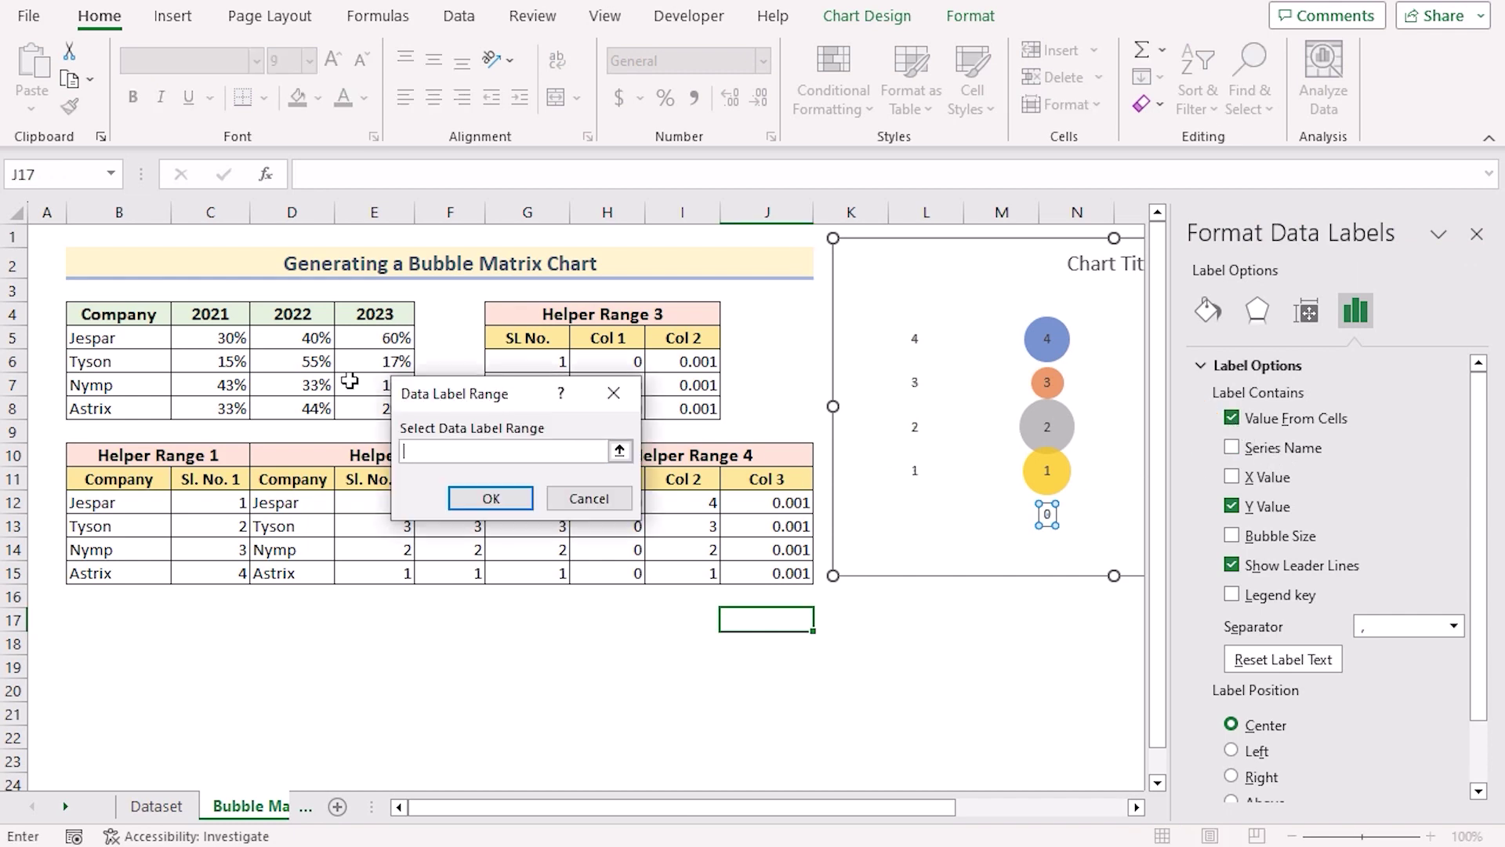
drag(217, 318, 375, 316)
click(488, 500)
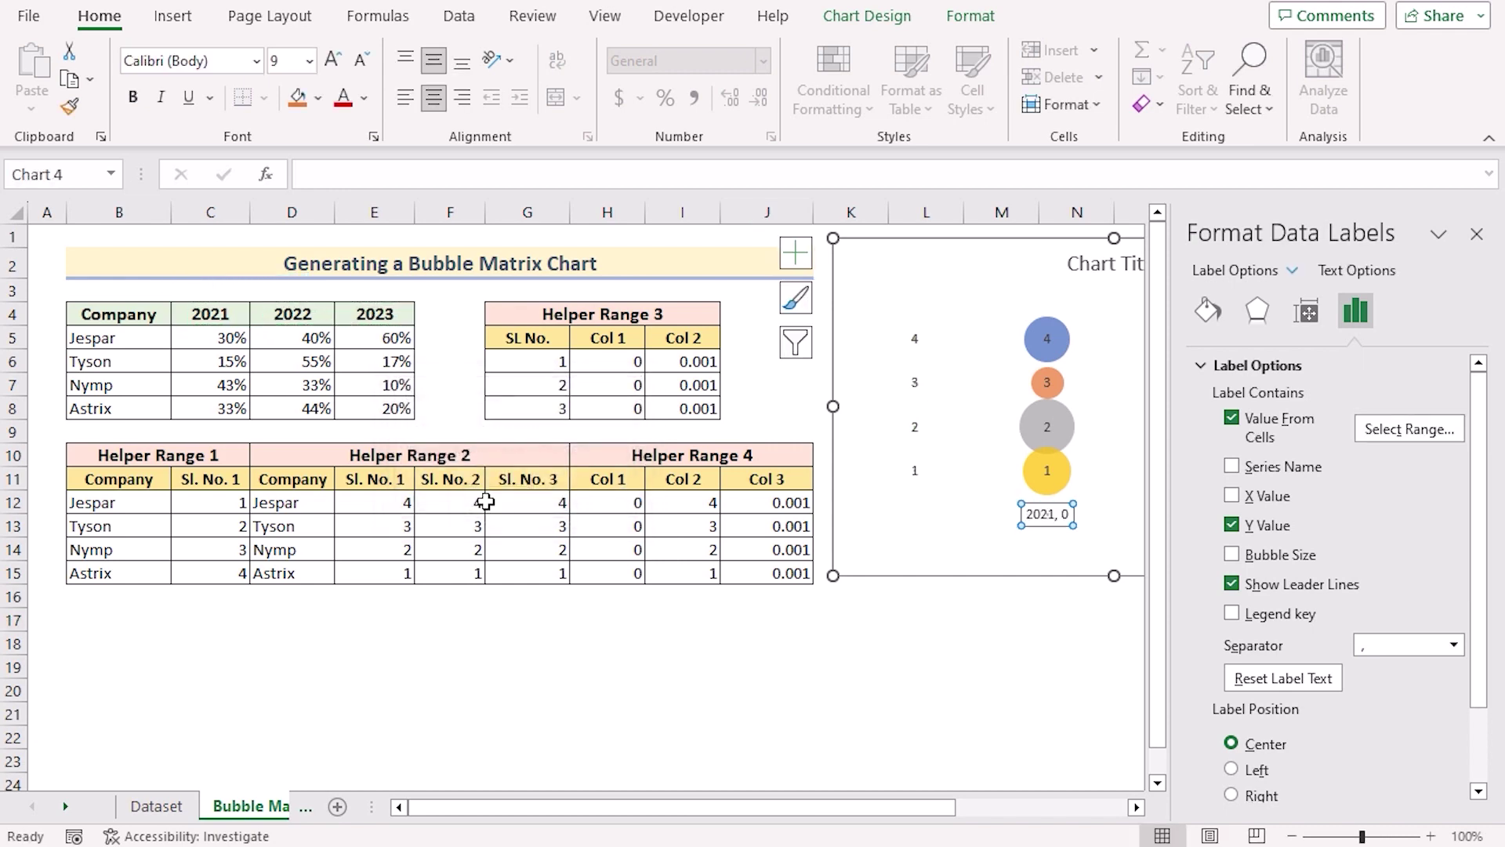
click(1232, 526)
click(1478, 233)
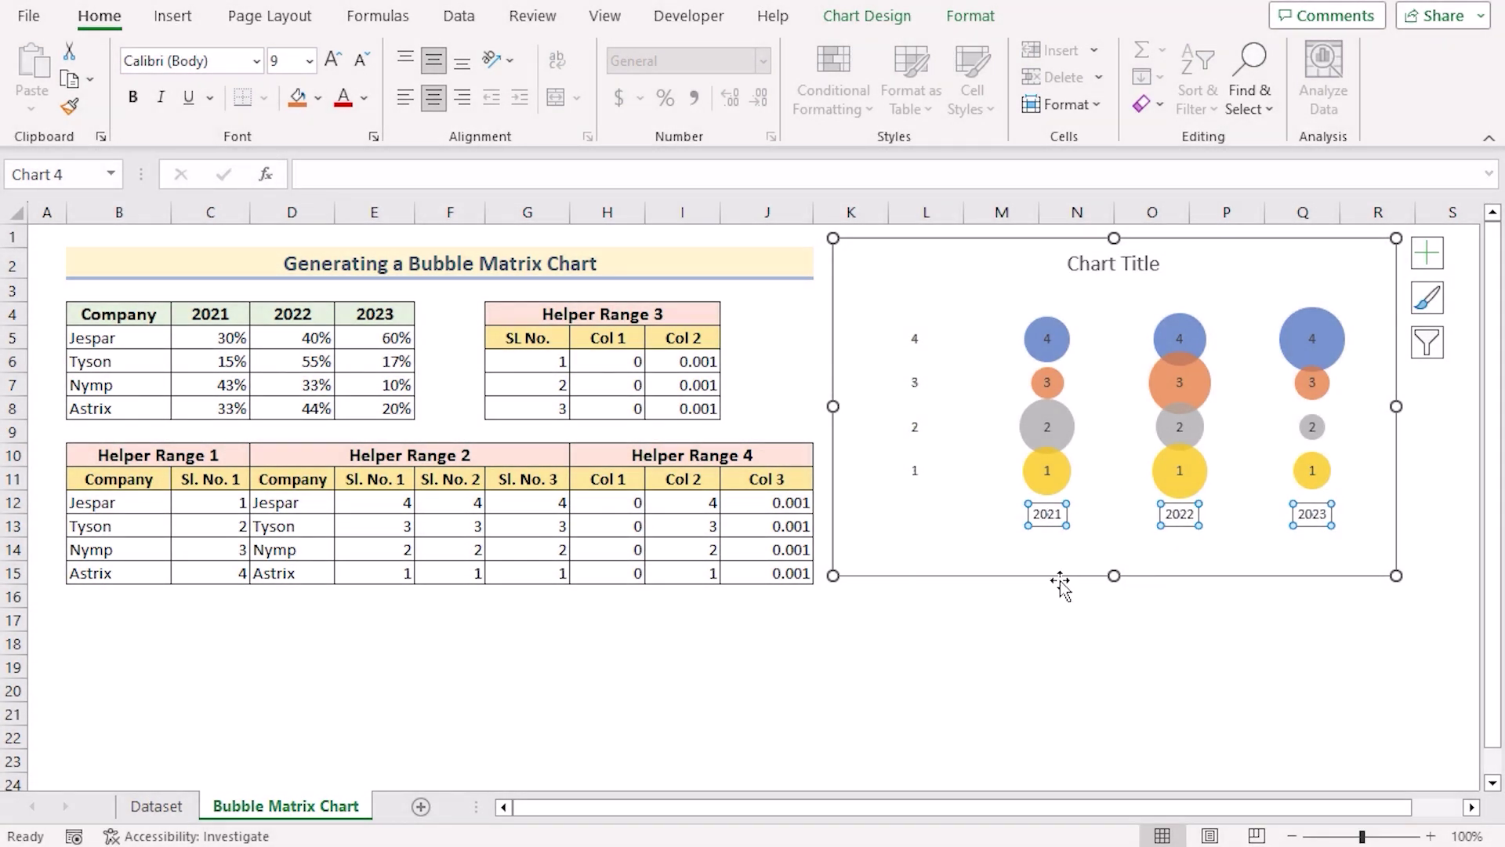
click(917, 386)
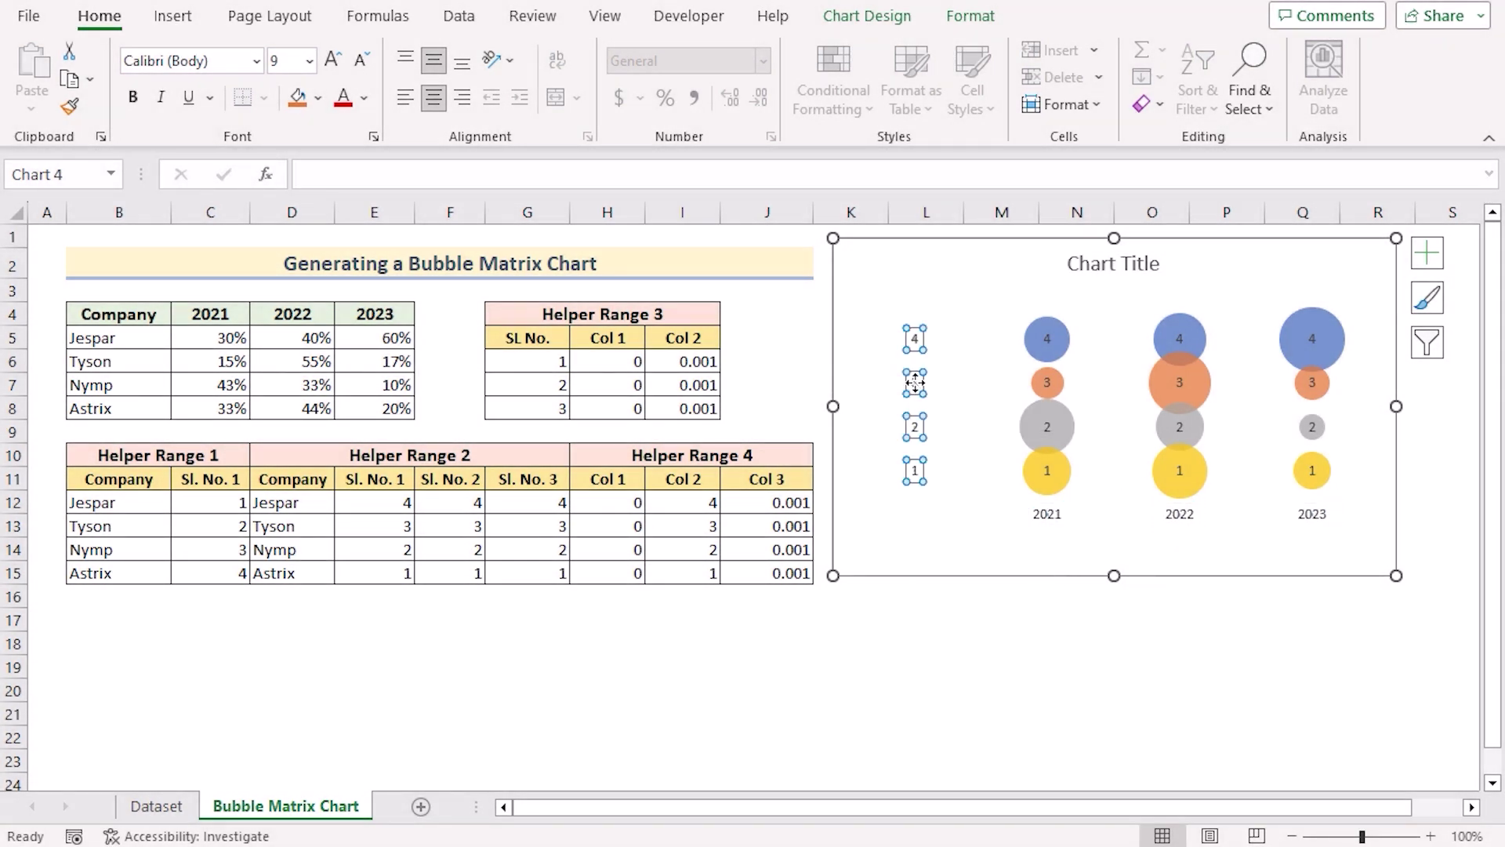
Label the left-hand rows with company names from B5:B8 and delete the chart title.
right_click(917, 392)
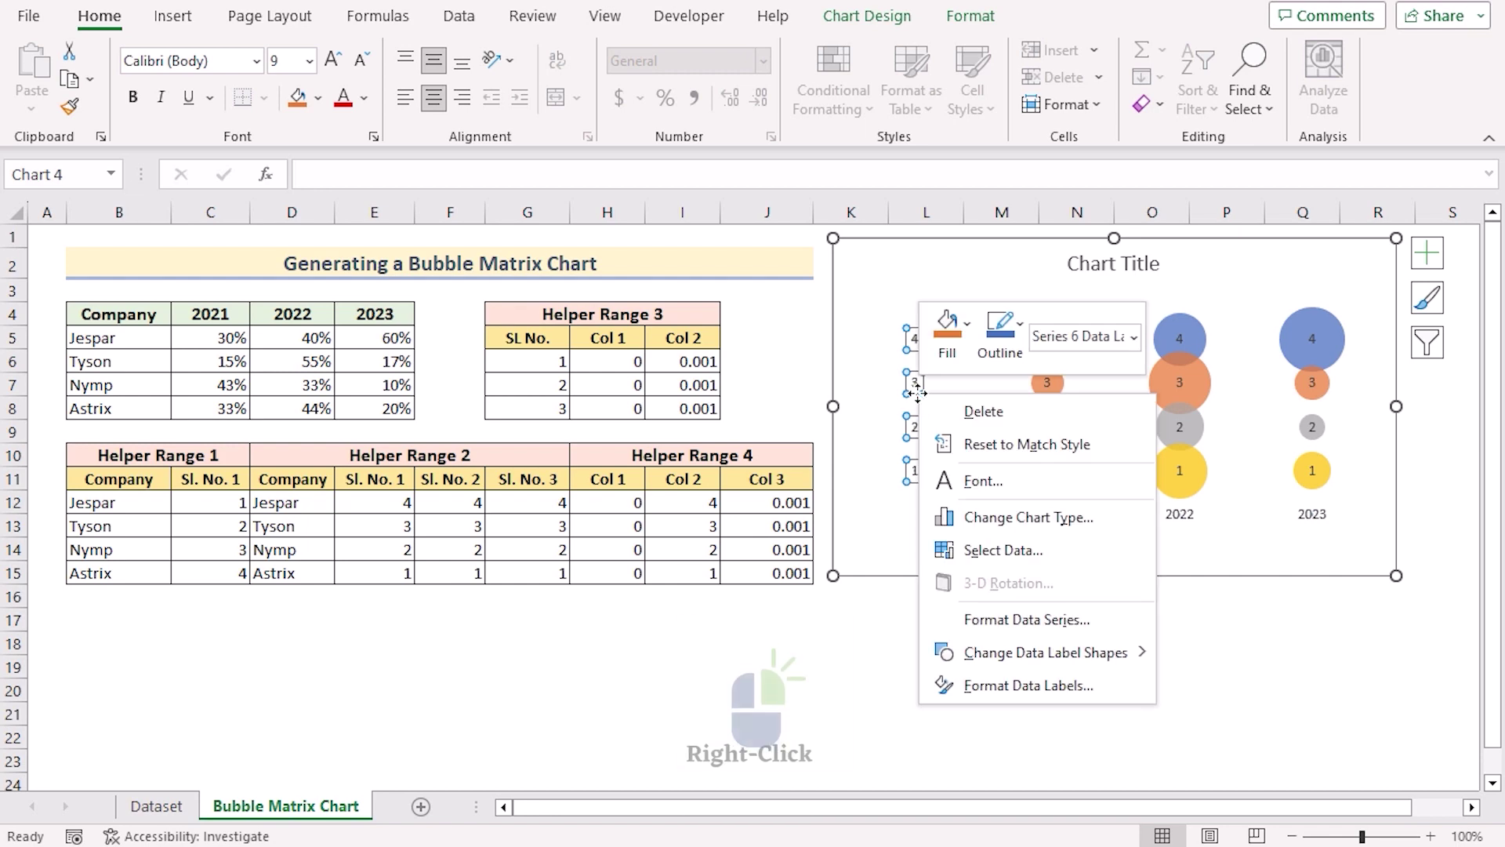
click(1041, 693)
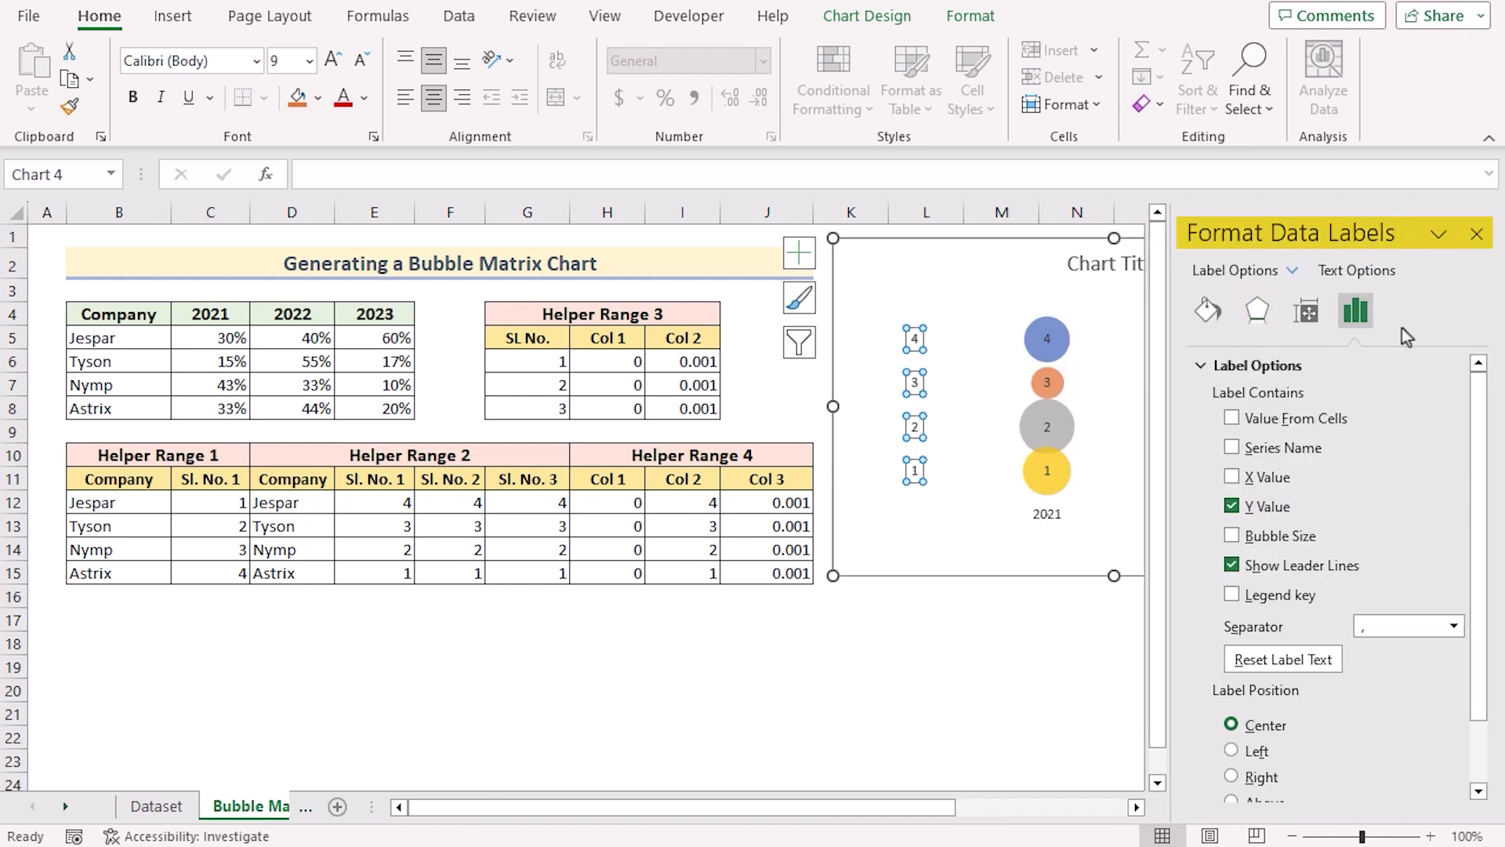
click(1231, 421)
drag(127, 337, 127, 409)
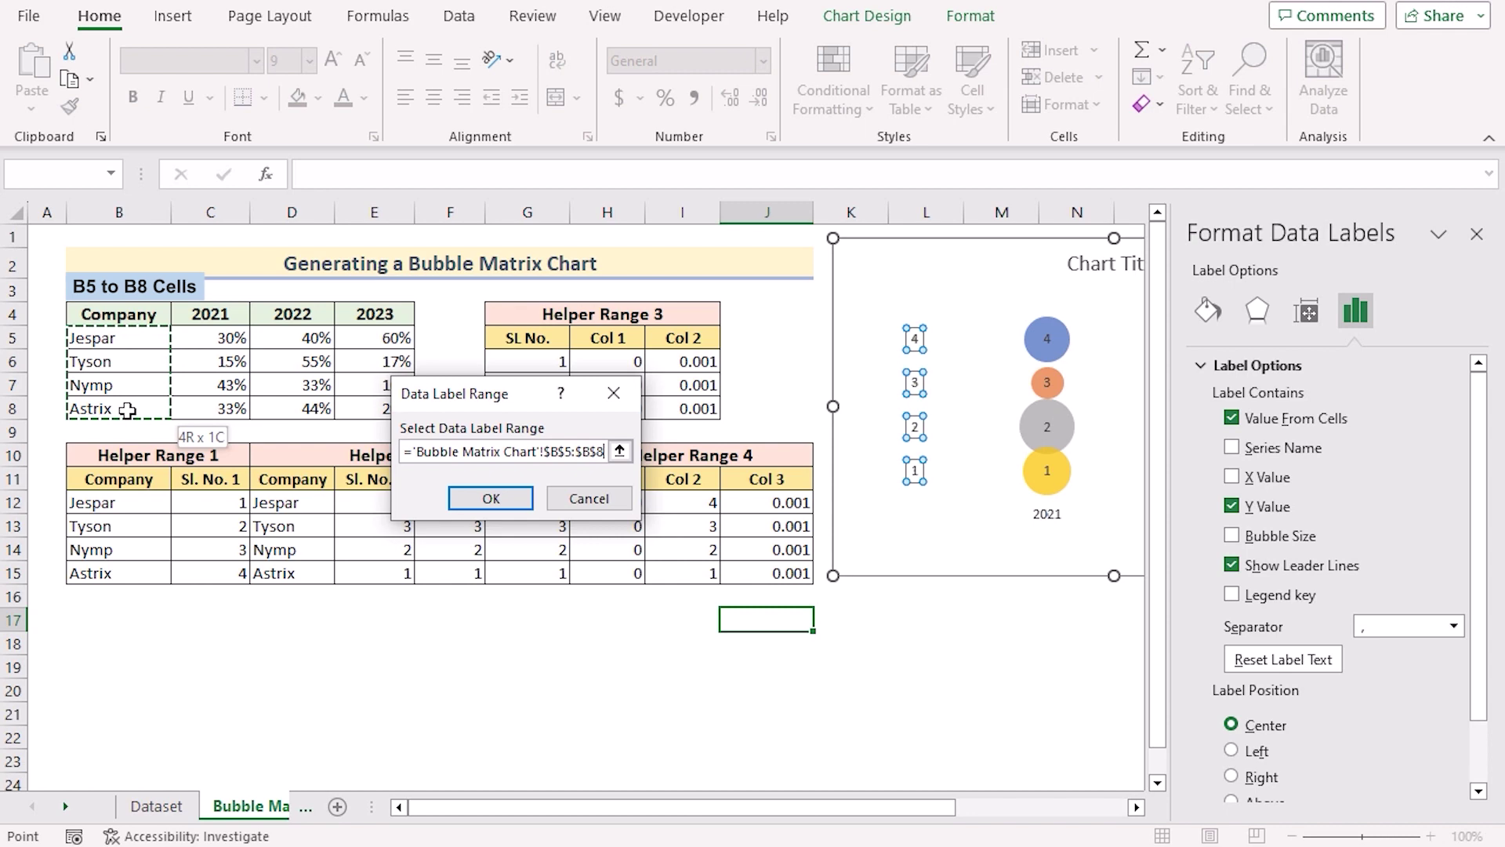
click(491, 498)
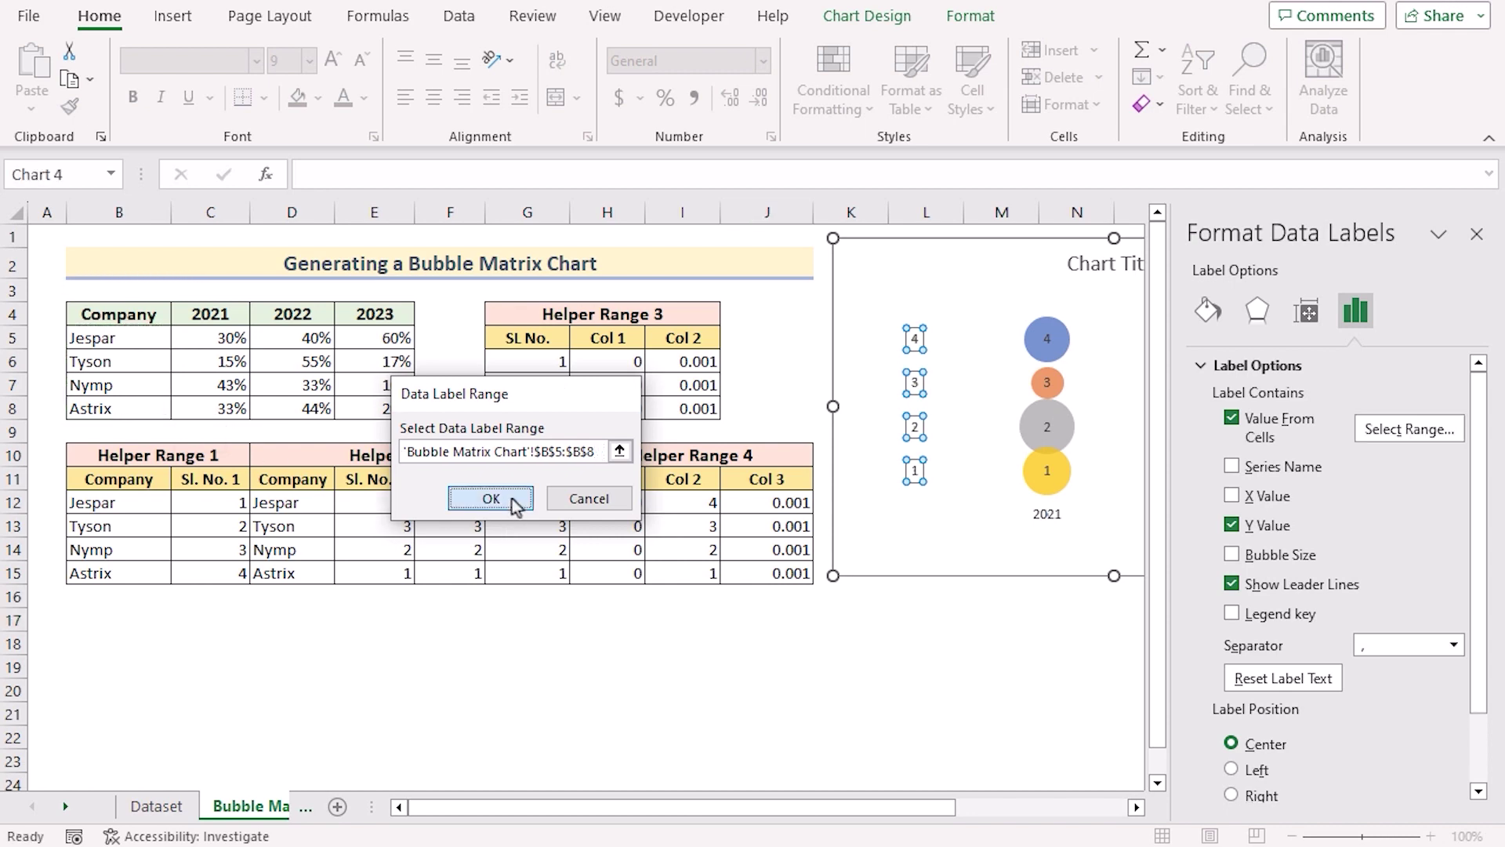
click(1234, 527)
click(1477, 234)
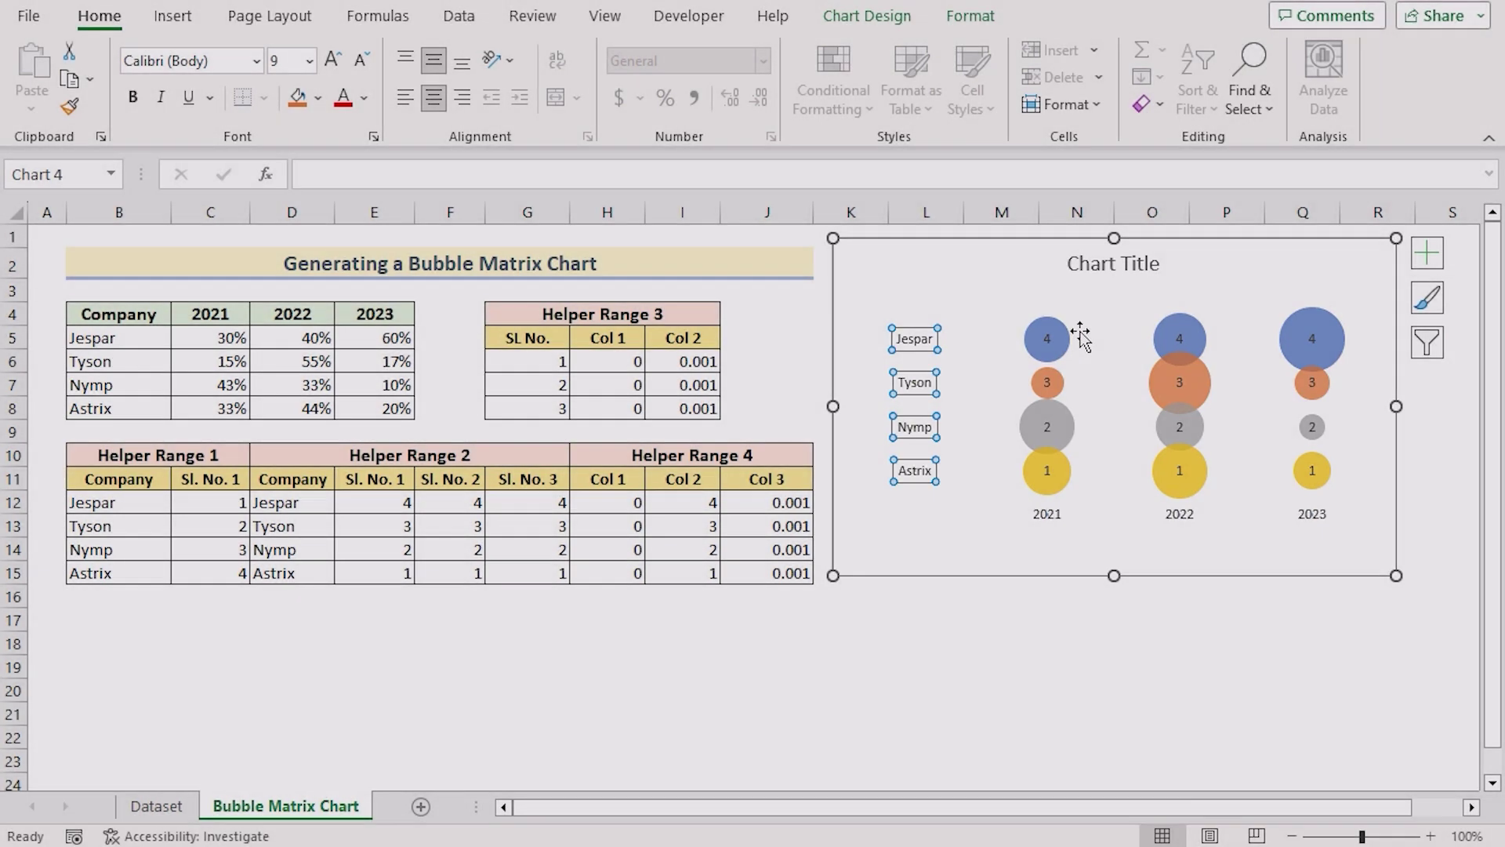
click(1089, 266)
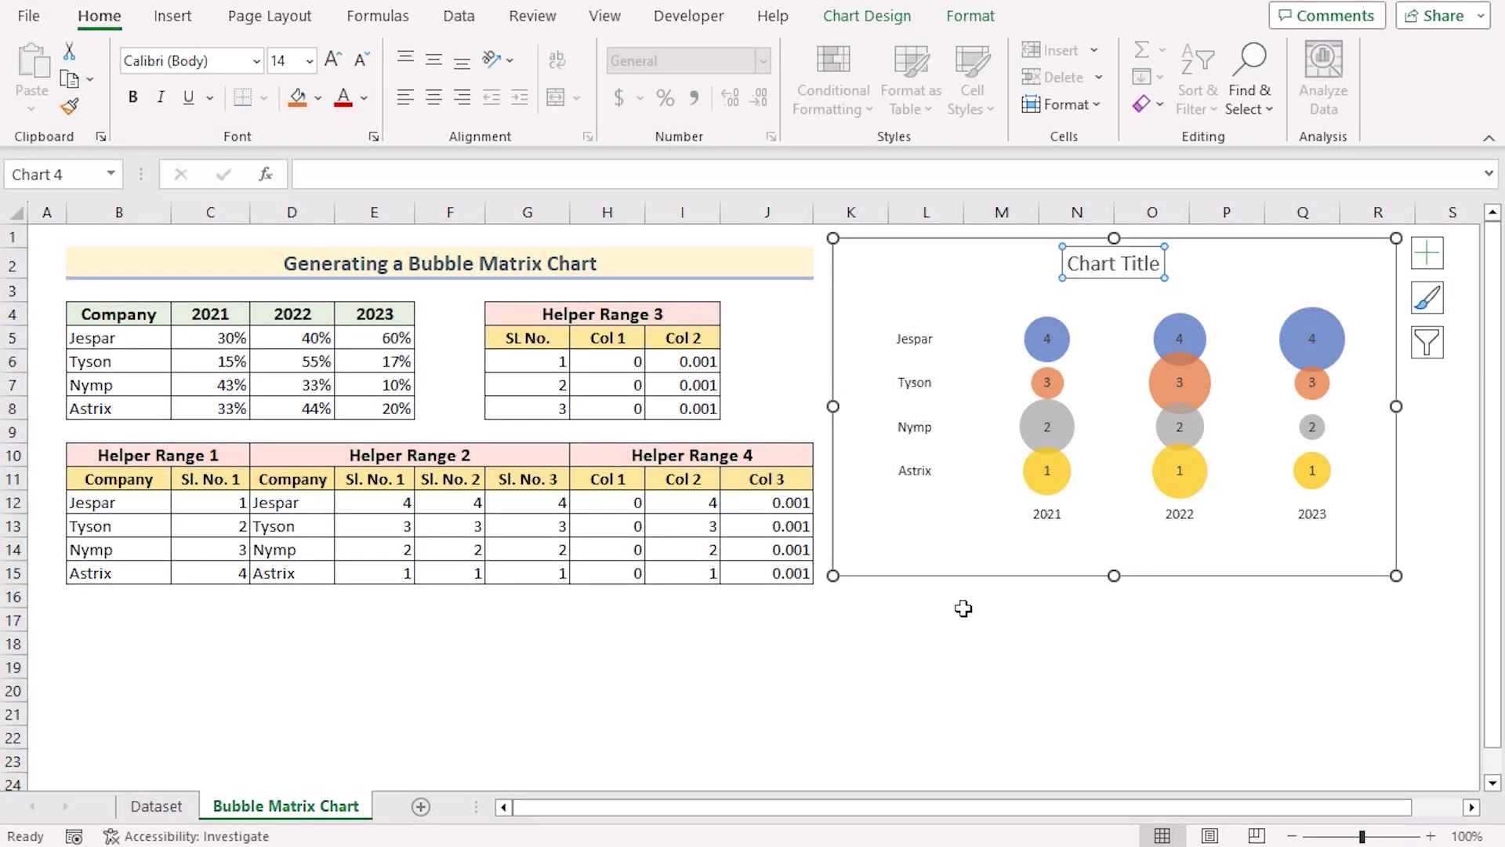
key(Delete)
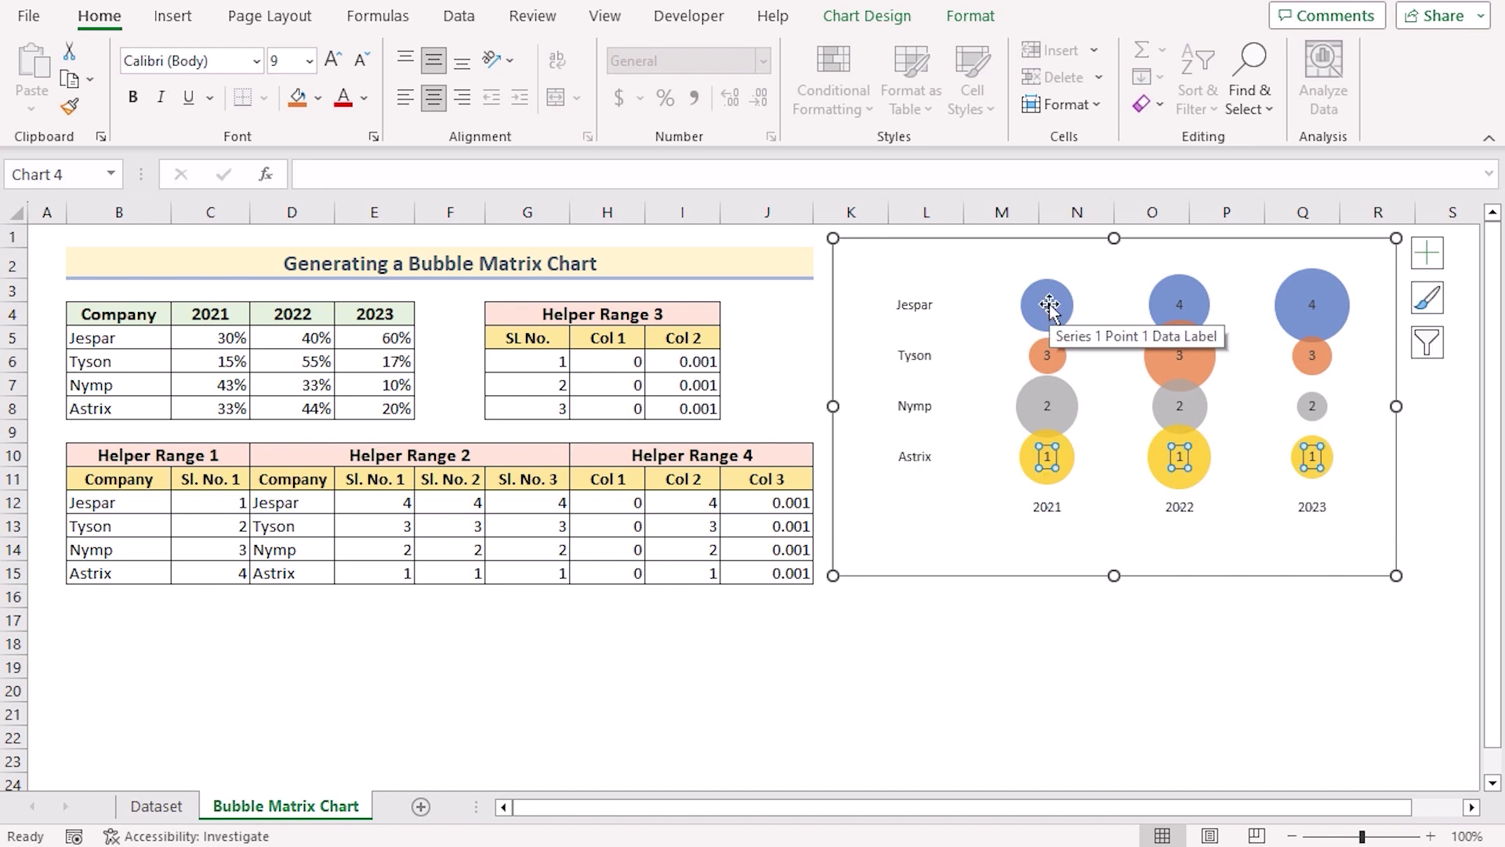
Show Astrix's growth percentages 33%, 44% and 20% from C8:E8 instead of serial numbers.
click(1048, 459)
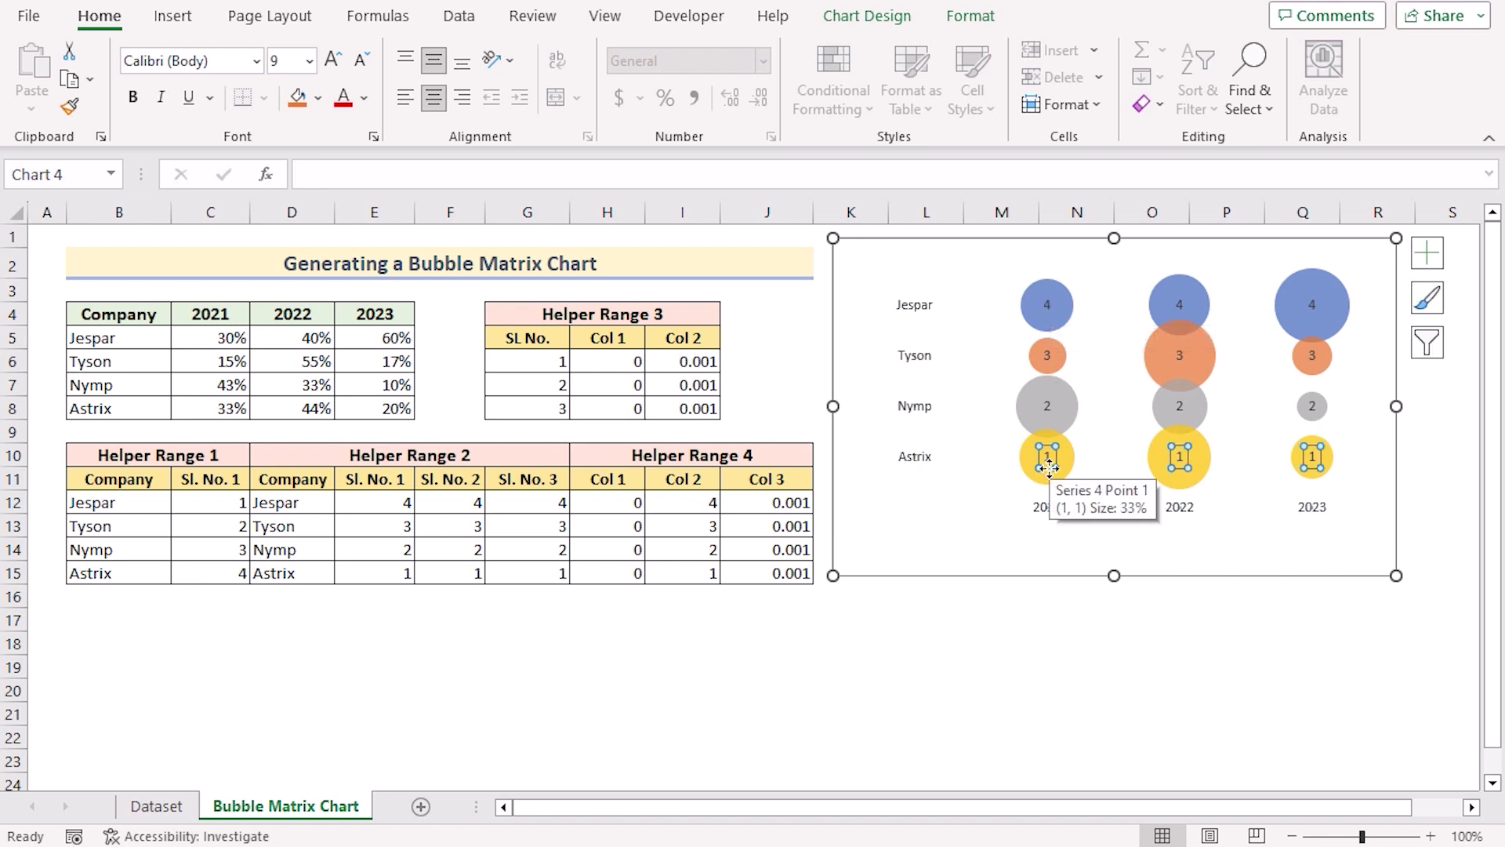
right_click(1049, 467)
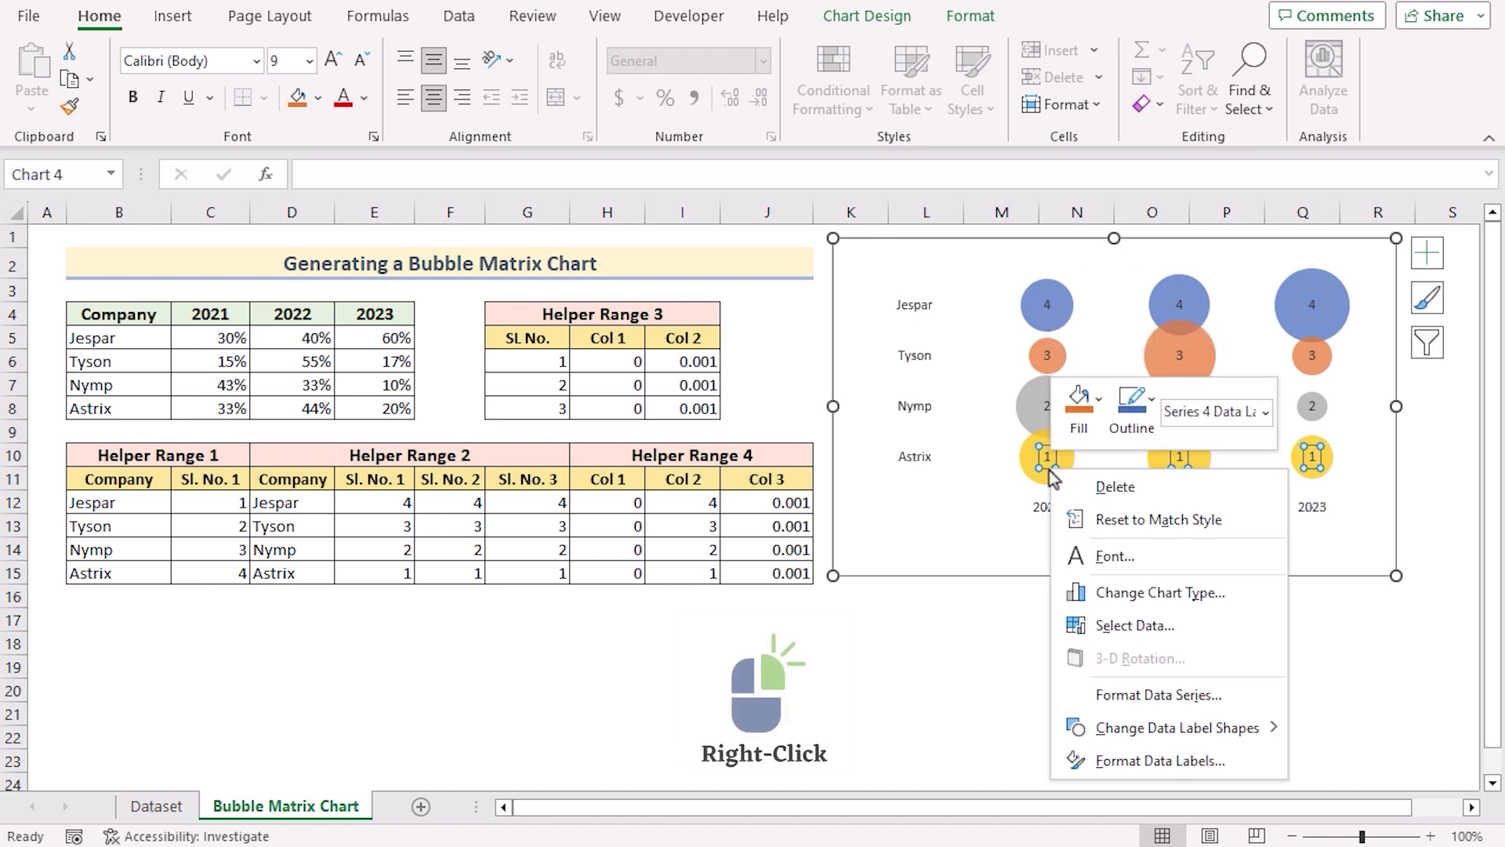
click(1137, 760)
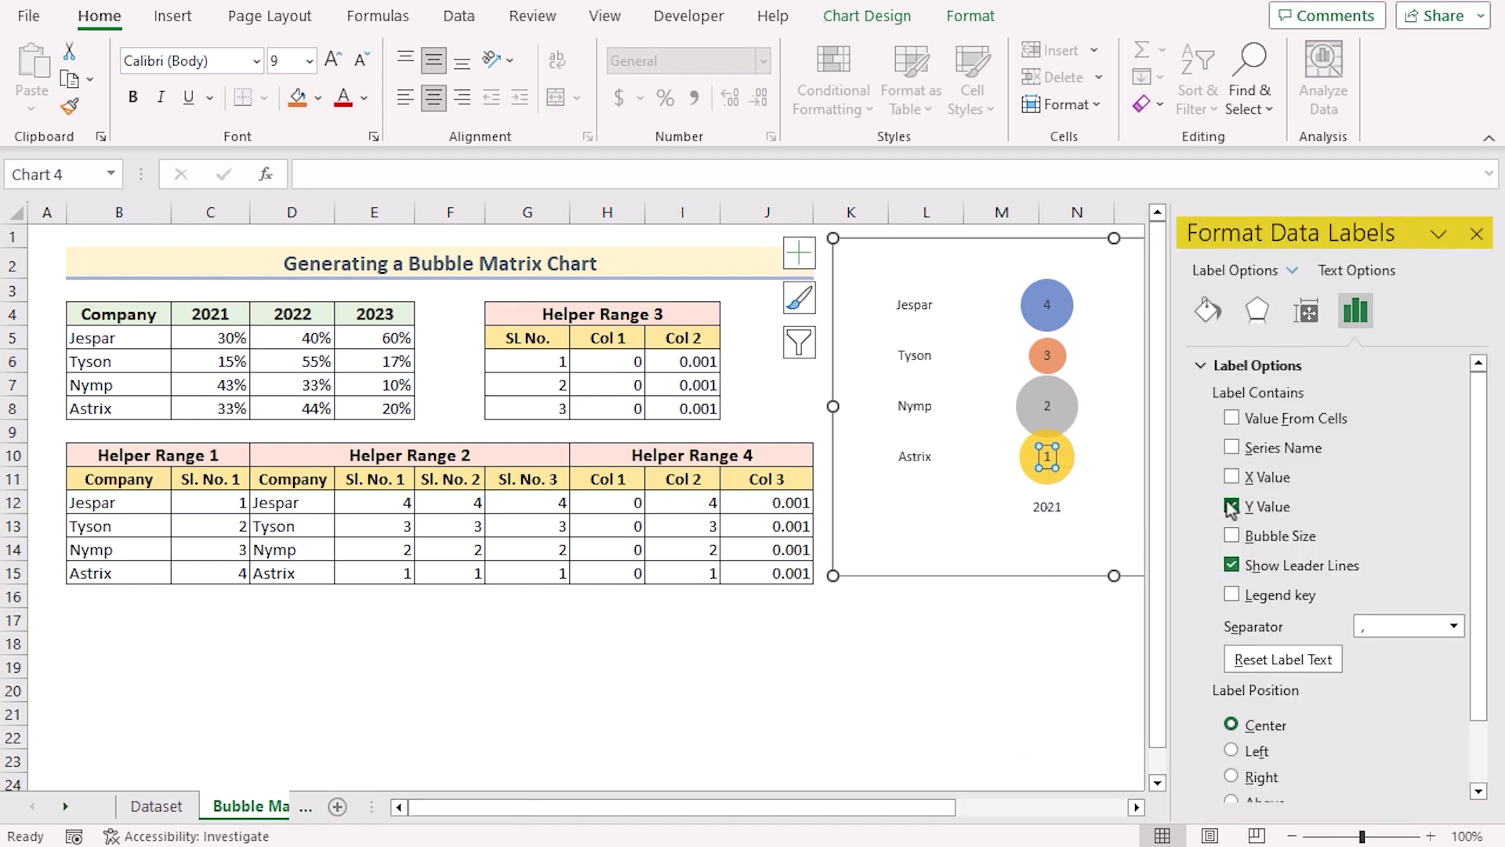
click(1231, 419)
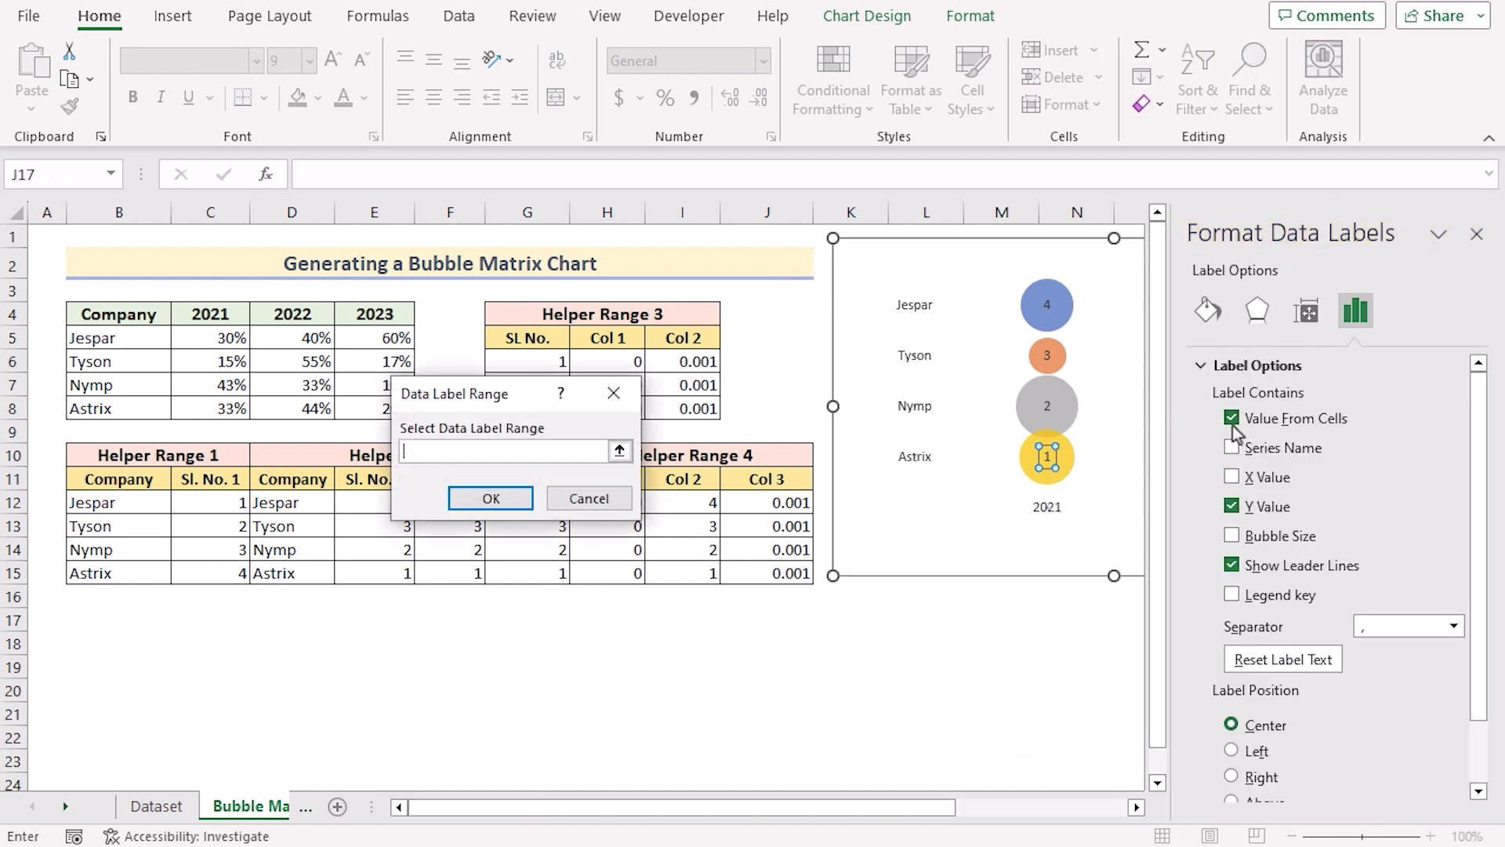
drag(524, 405, 637, 395)
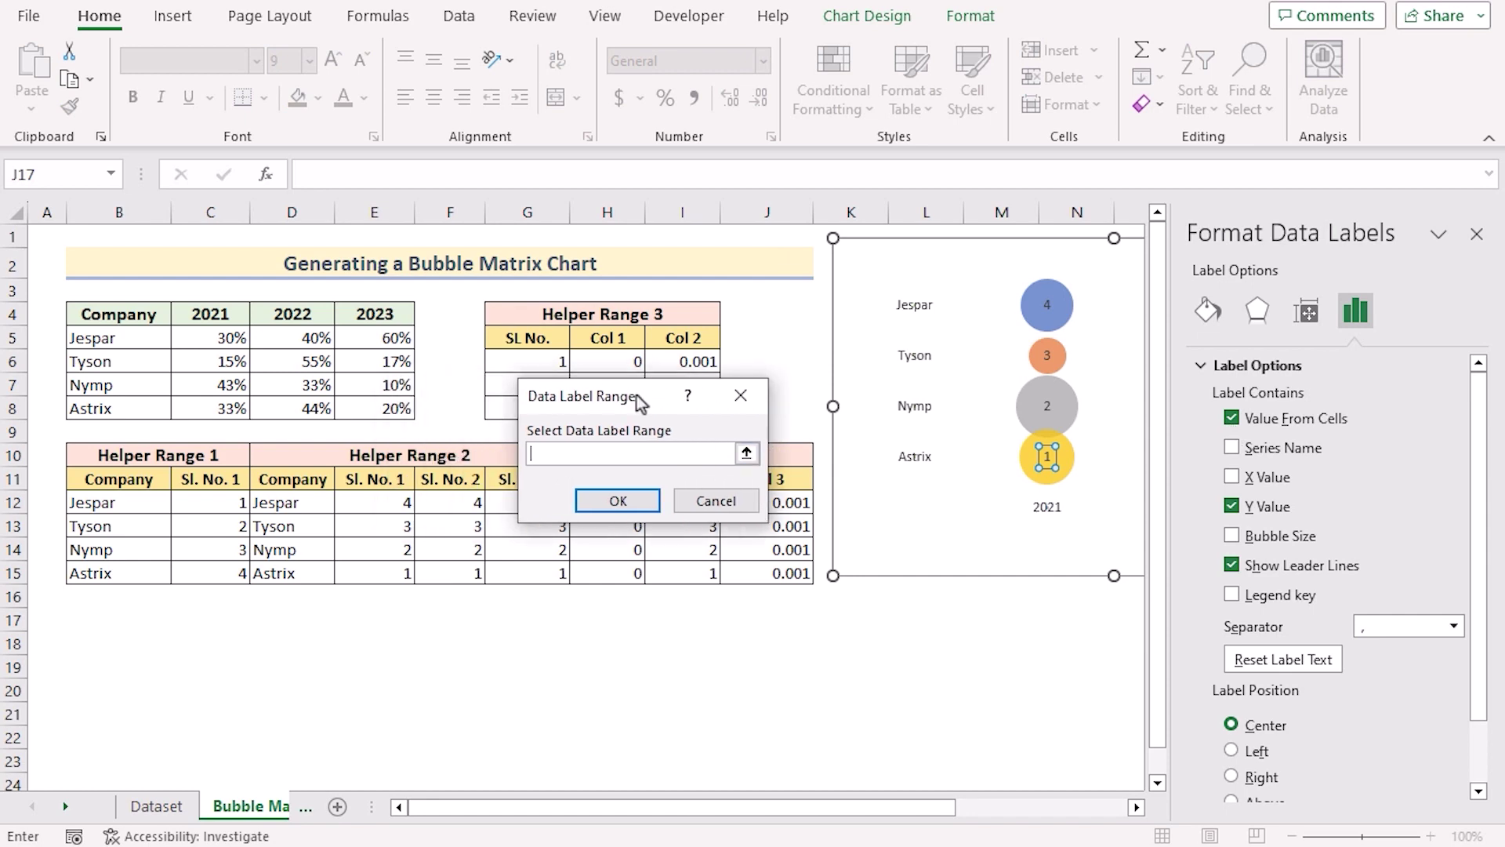
click(204, 408)
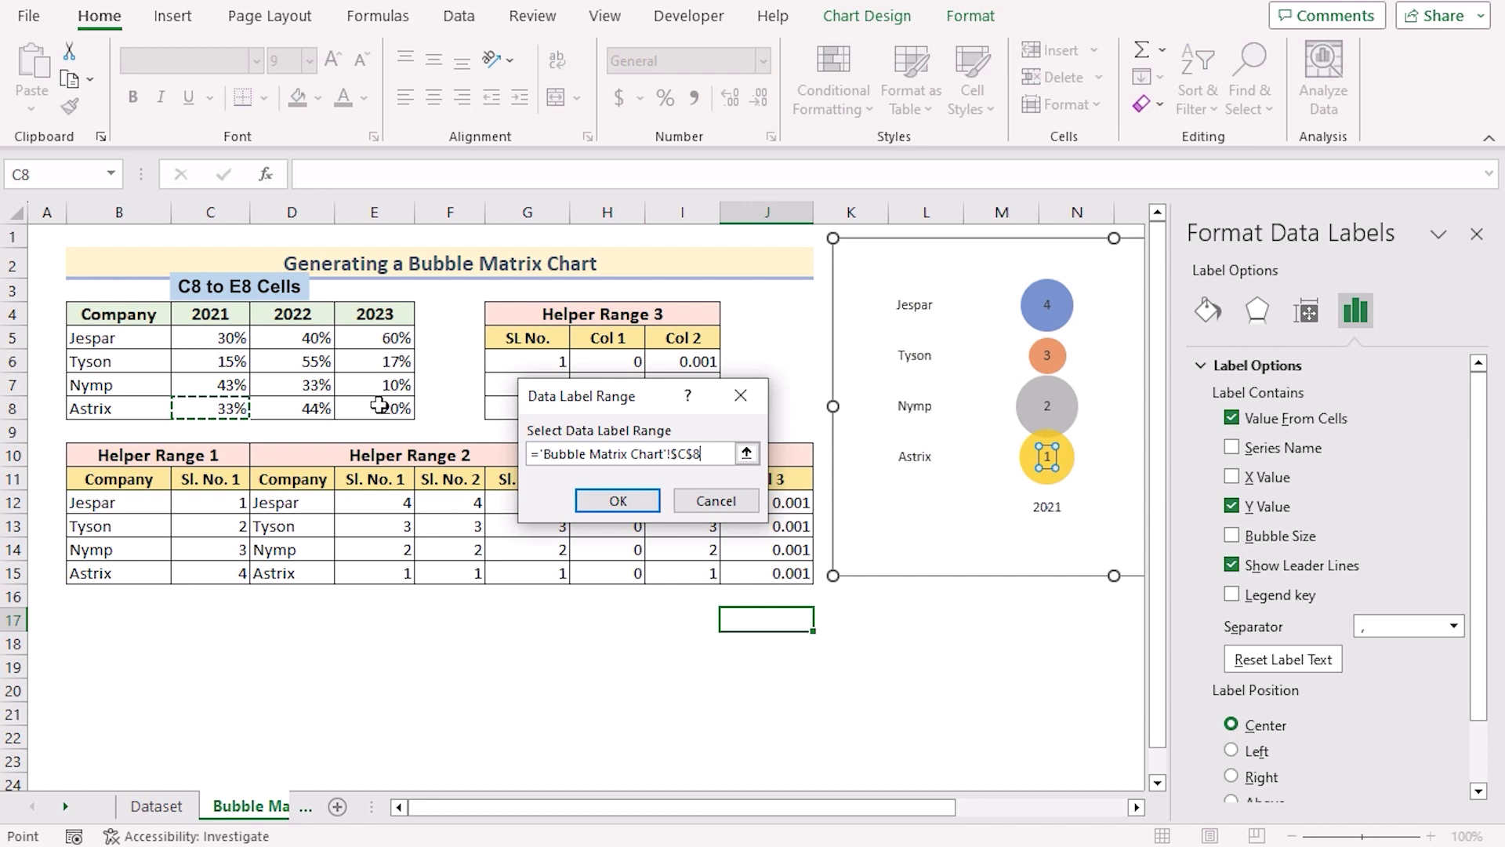
drag(384, 406, 385, 406)
click(617, 500)
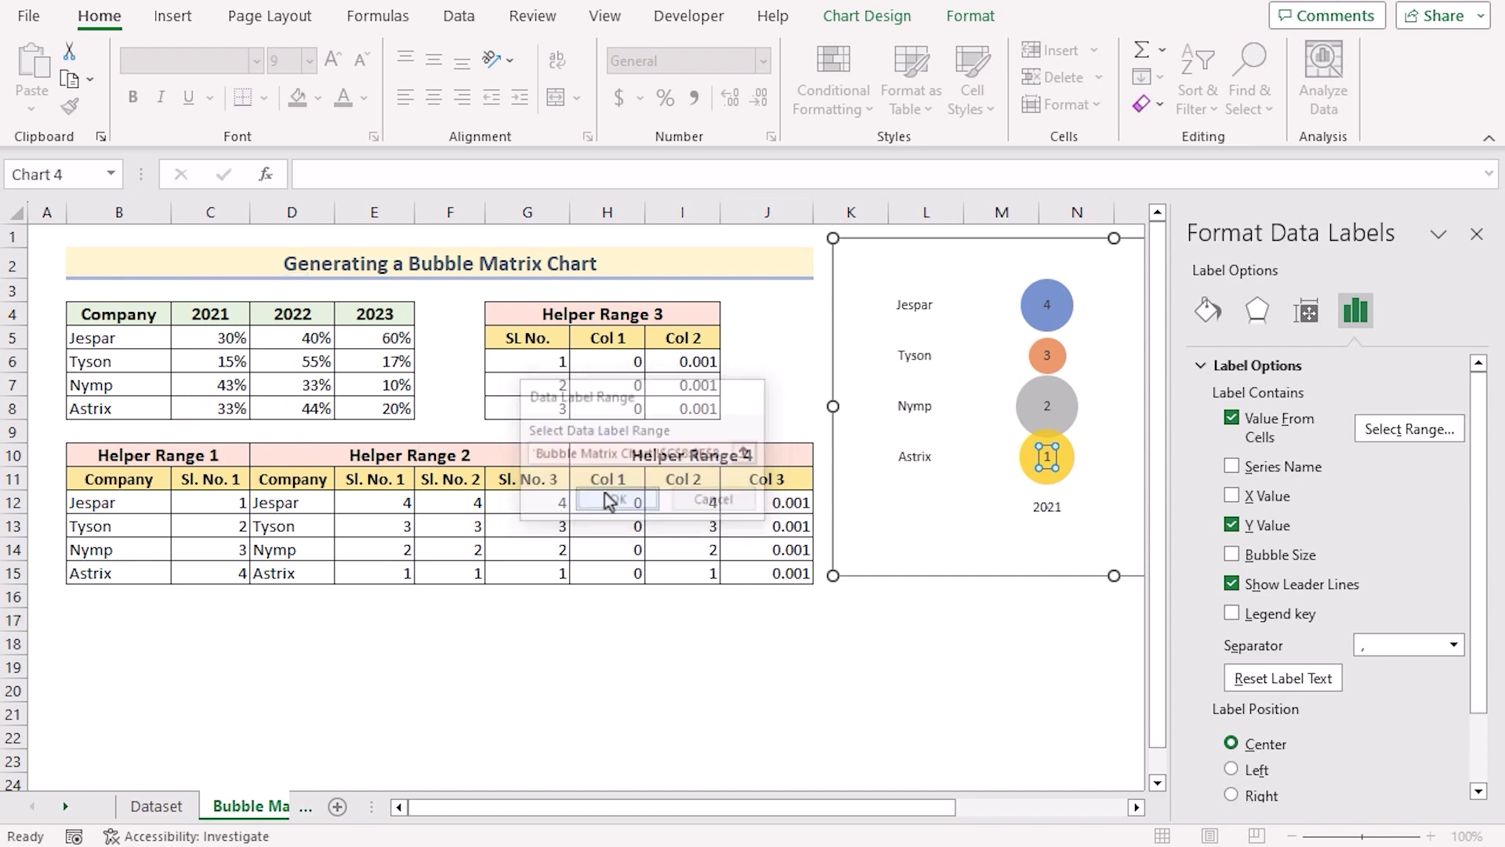
click(1231, 525)
click(1473, 237)
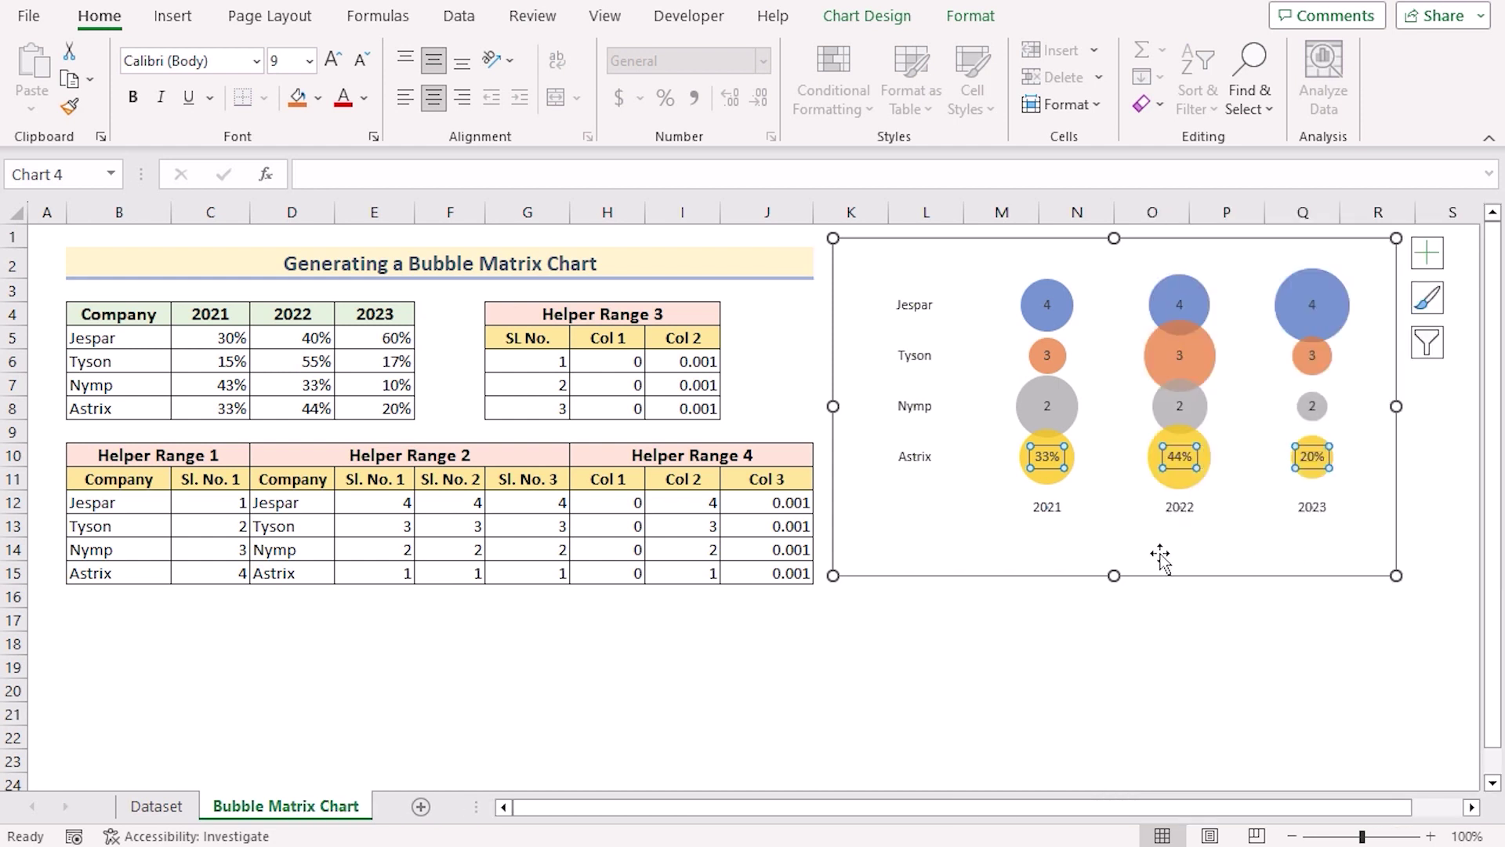
Label the Nymp bubbles with their growth percentages from C7:E7, hiding the Y value.
right_click(1049, 407)
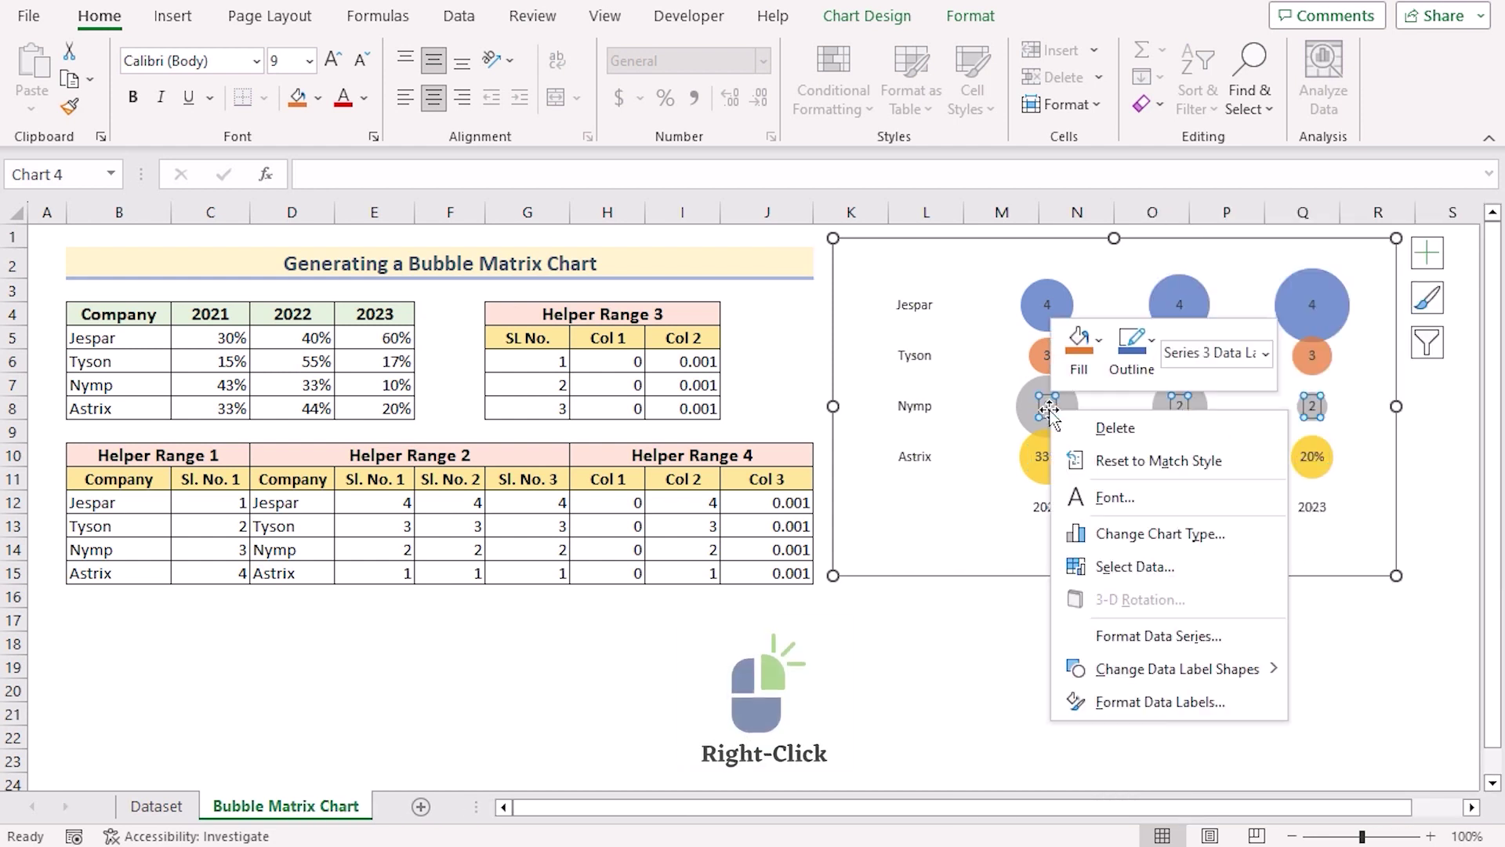
click(1161, 701)
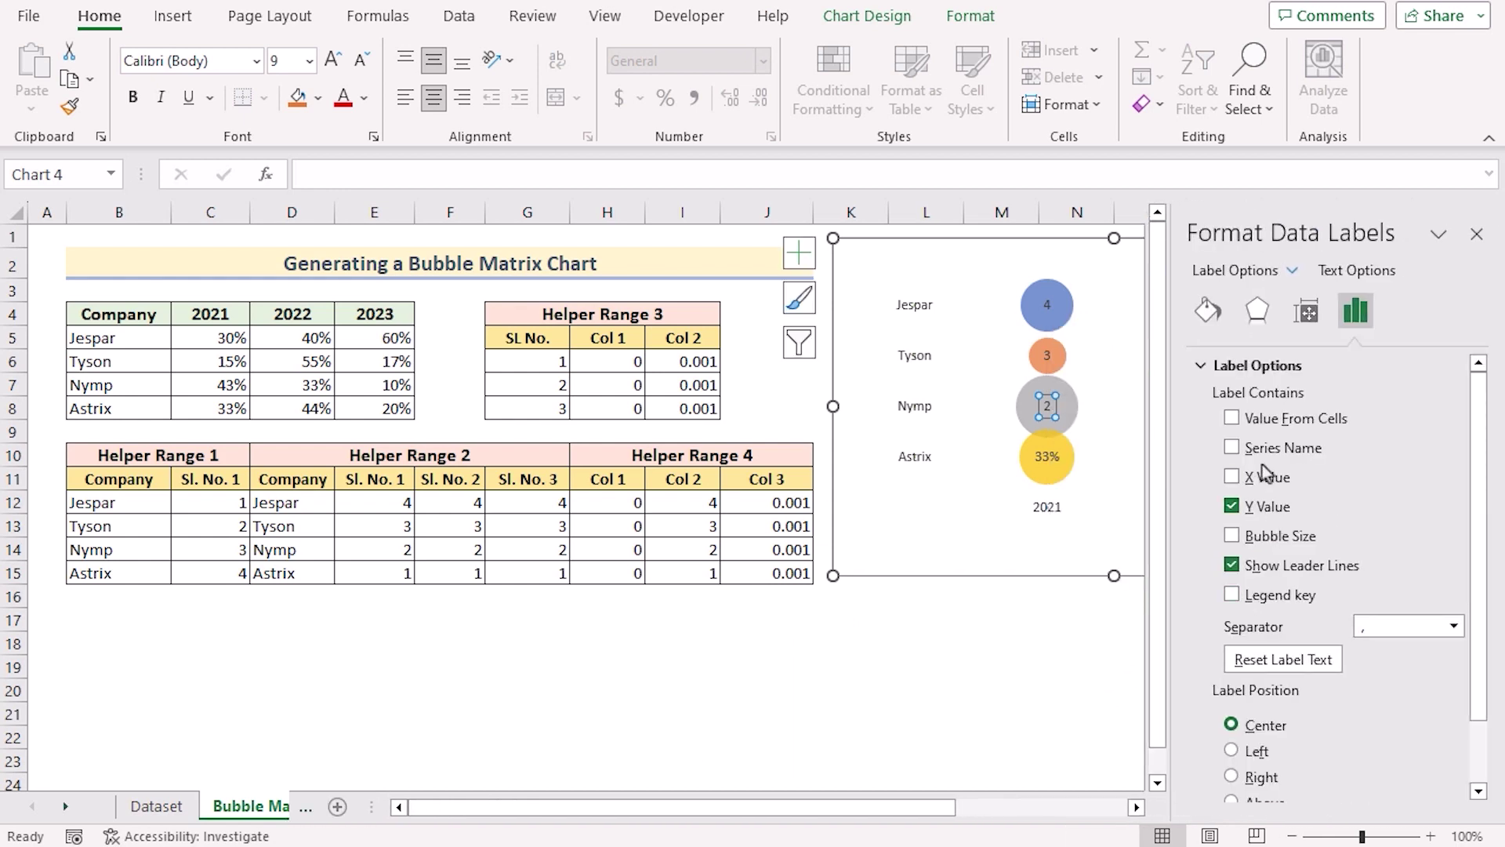
click(1232, 419)
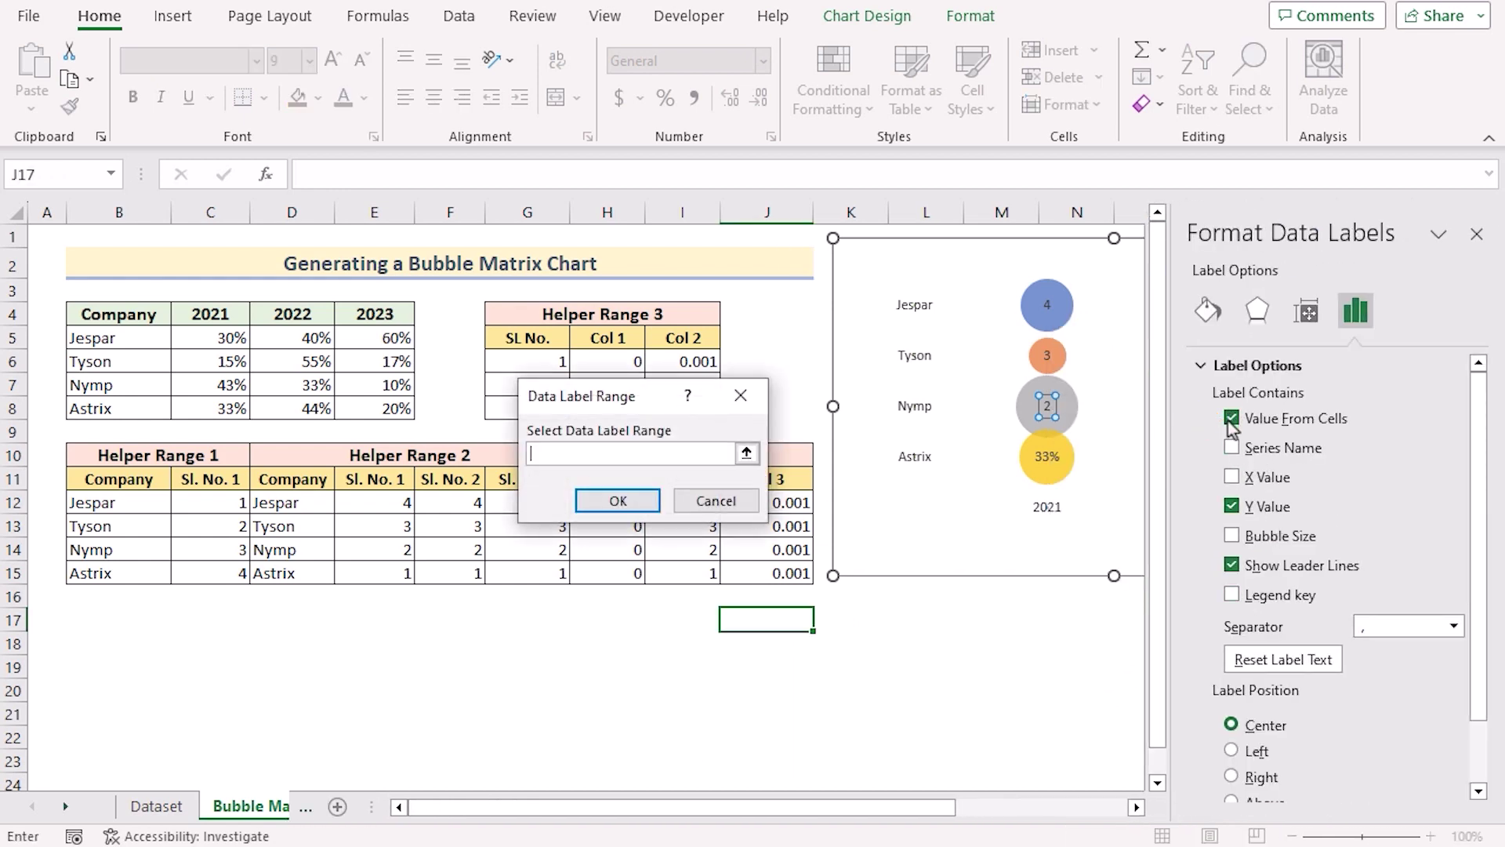
click(229, 386)
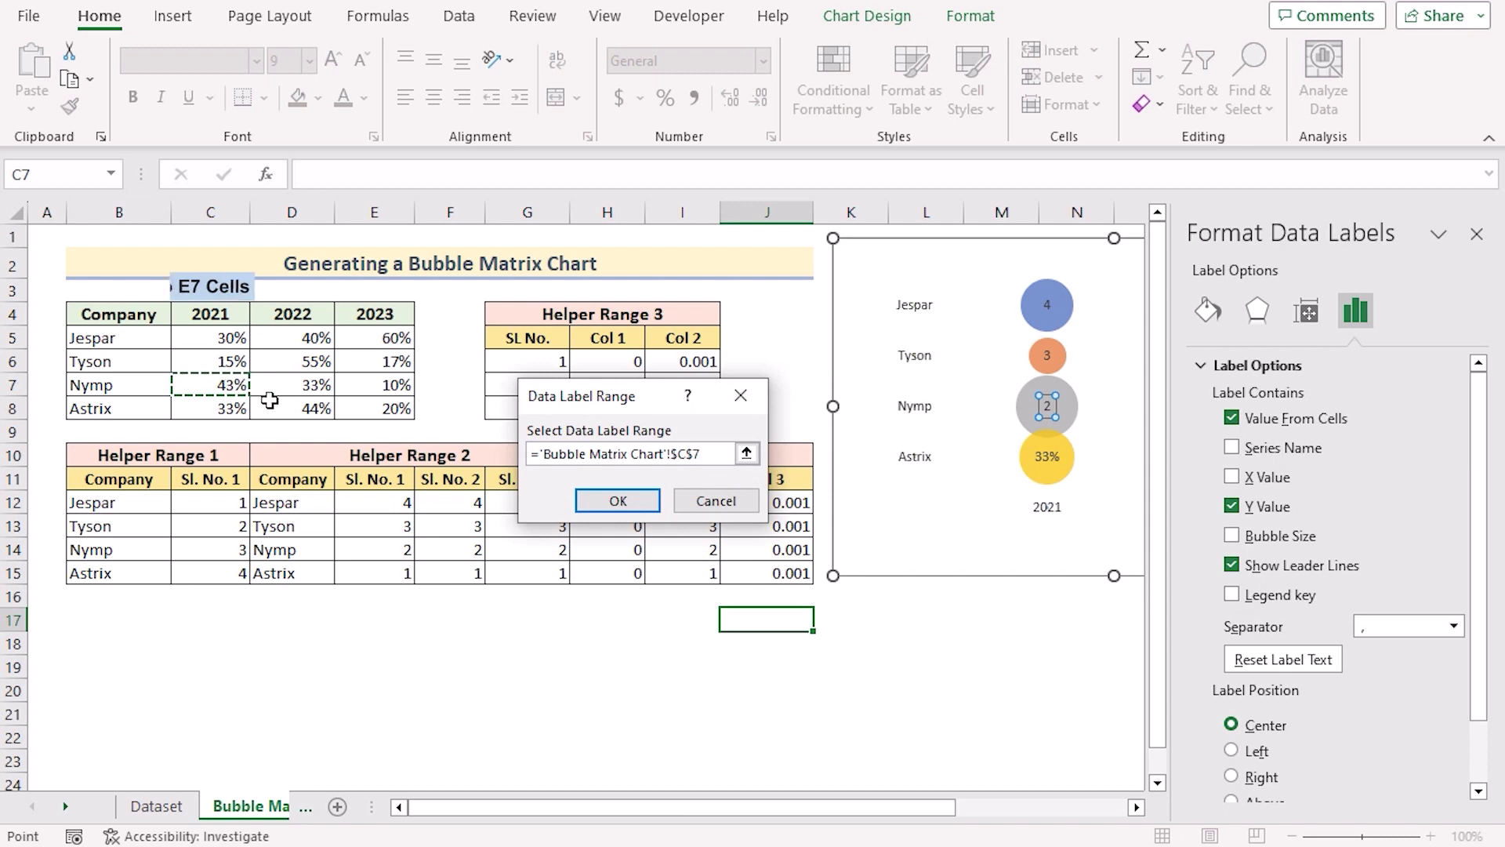
drag(384, 390, 386, 391)
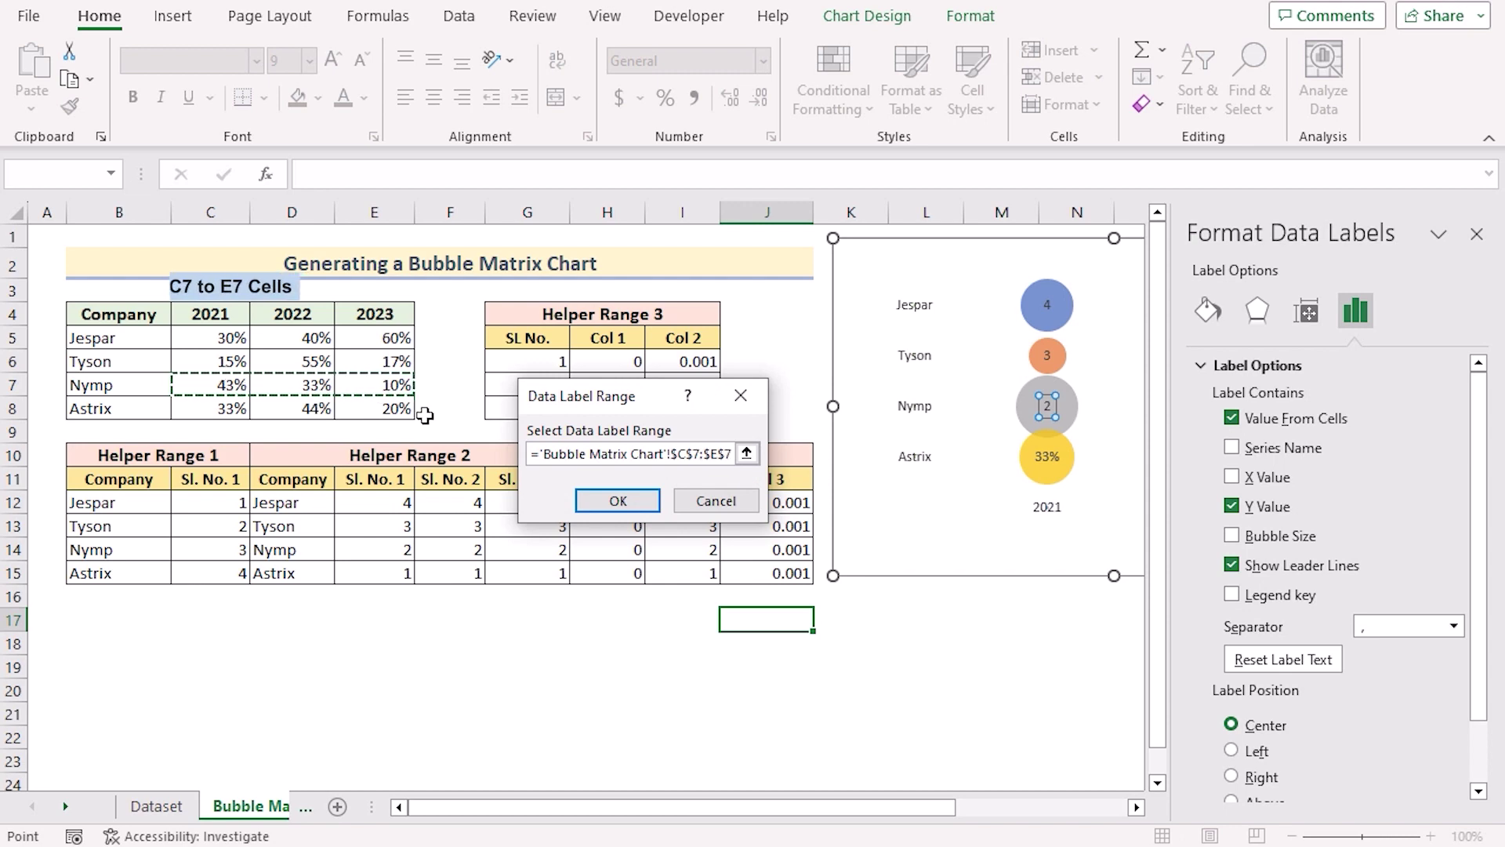
click(616, 500)
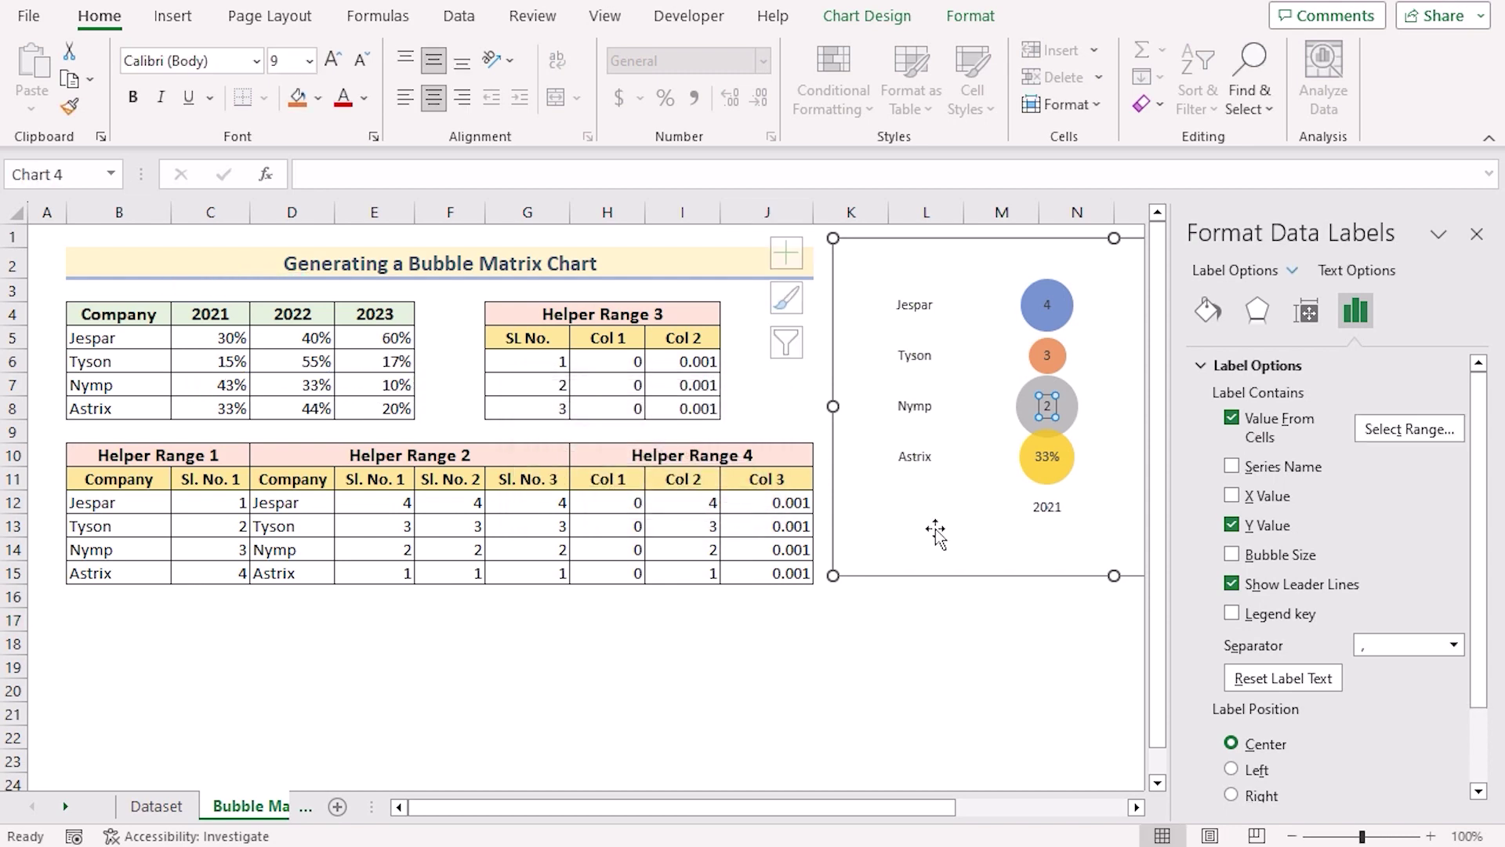
click(1232, 524)
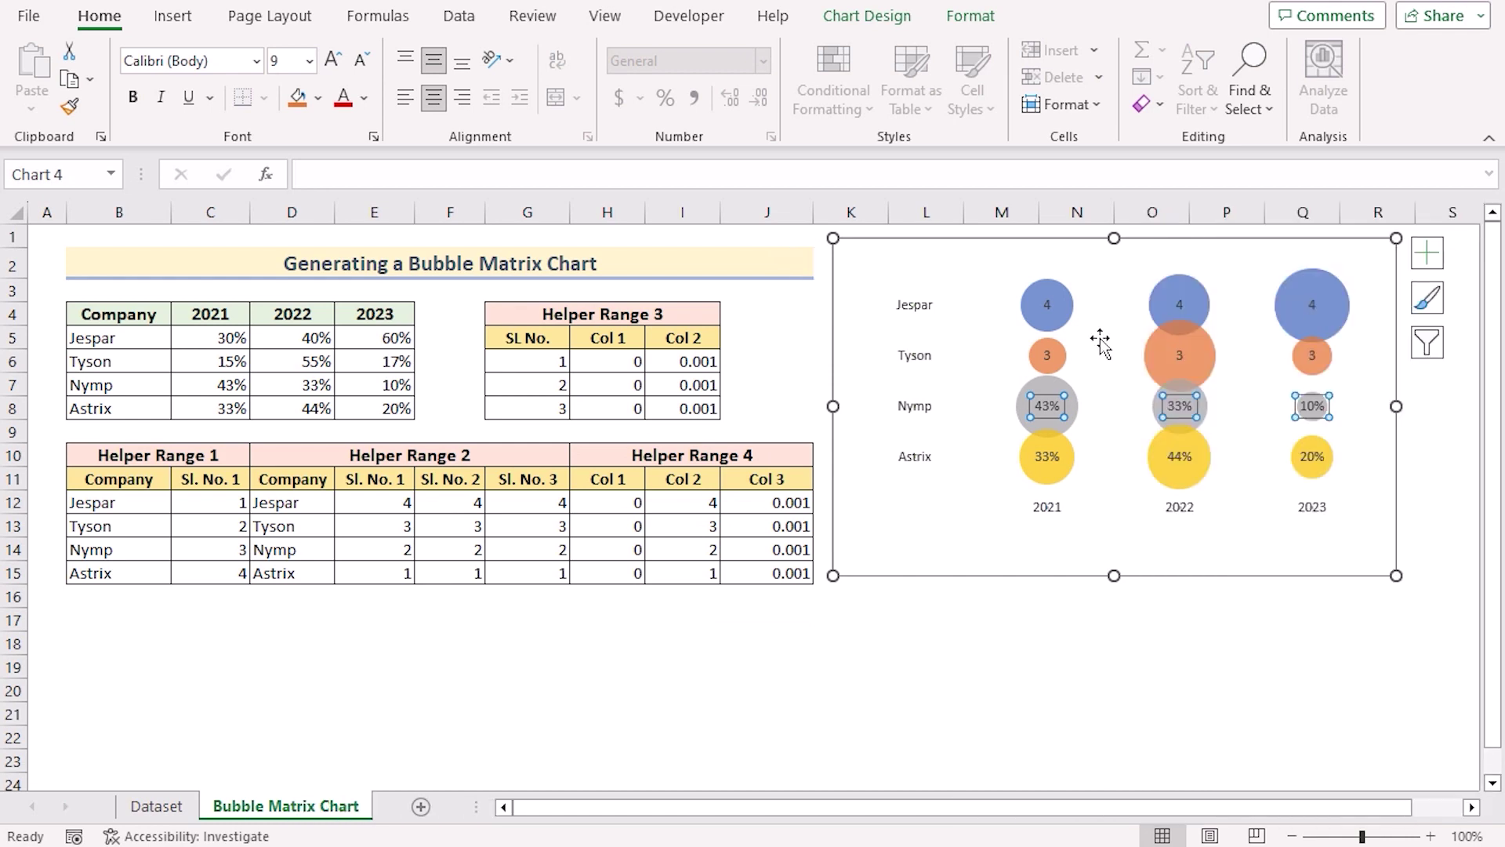
click(1477, 234)
Label the Tyson bubbles with their growth percentages from C6:E6, hiding the Y value.
click(1047, 355)
right_click(1048, 355)
click(1113, 647)
click(1231, 417)
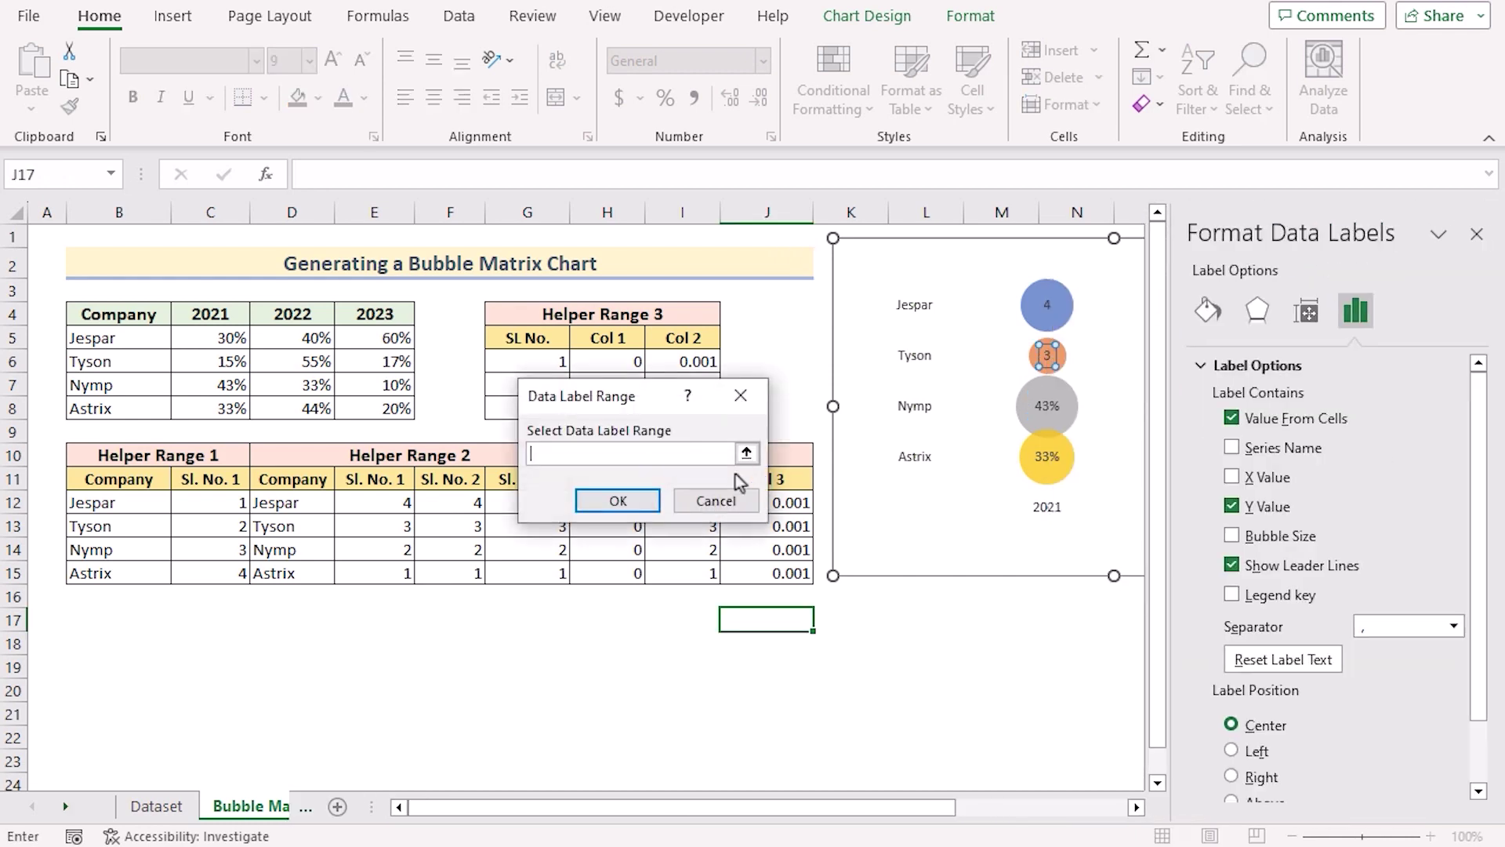
click(215, 361)
click(616, 500)
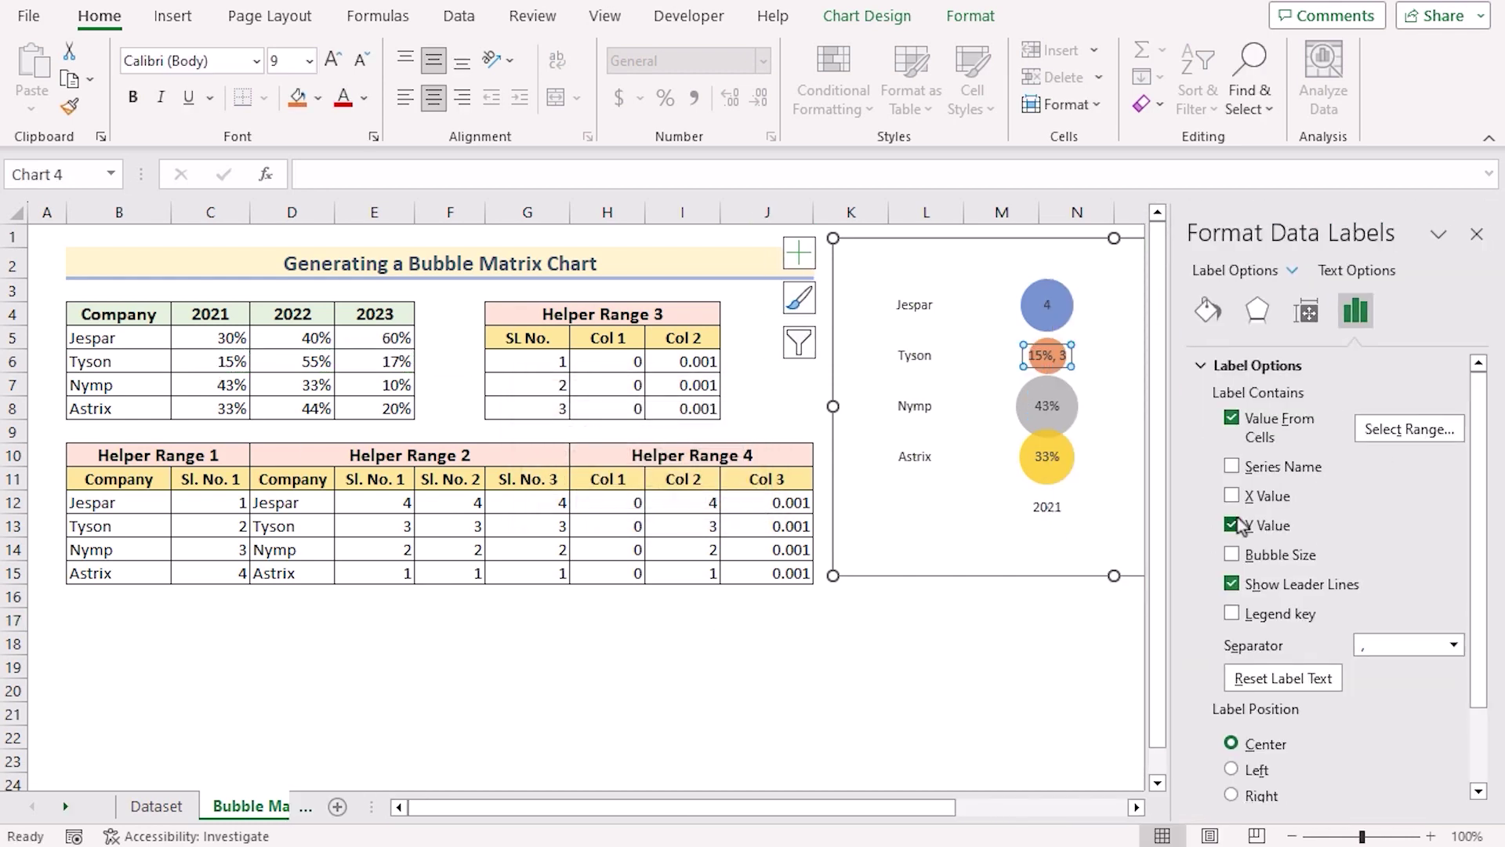
click(1232, 524)
click(1477, 233)
Label the Jespar bubbles with 30%, 40% and 60% from C5:E5, hiding the Y value.
click(1047, 304)
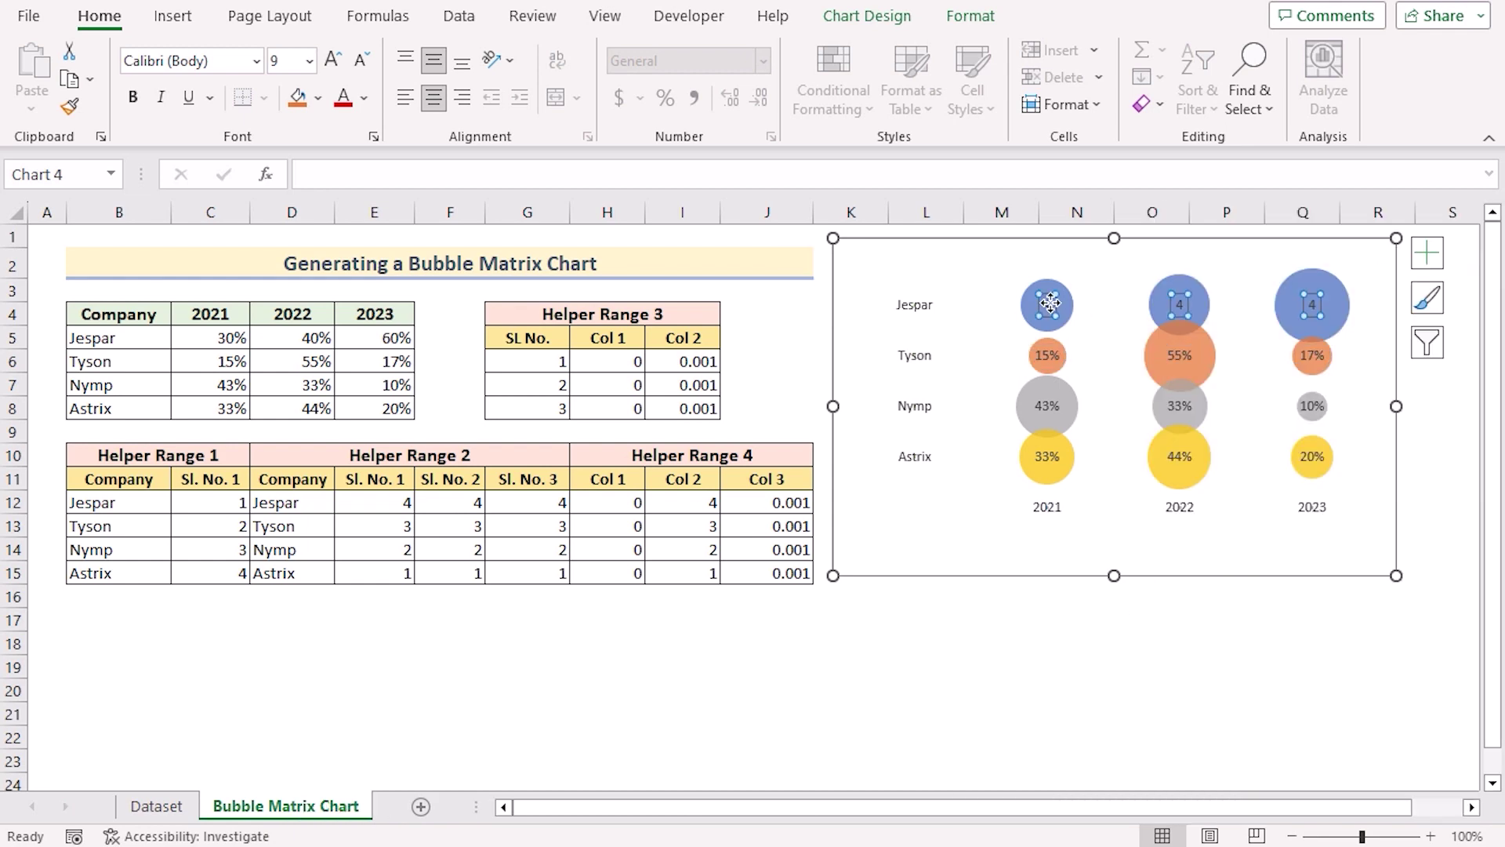
right_click(1047, 304)
click(1116, 593)
click(1231, 418)
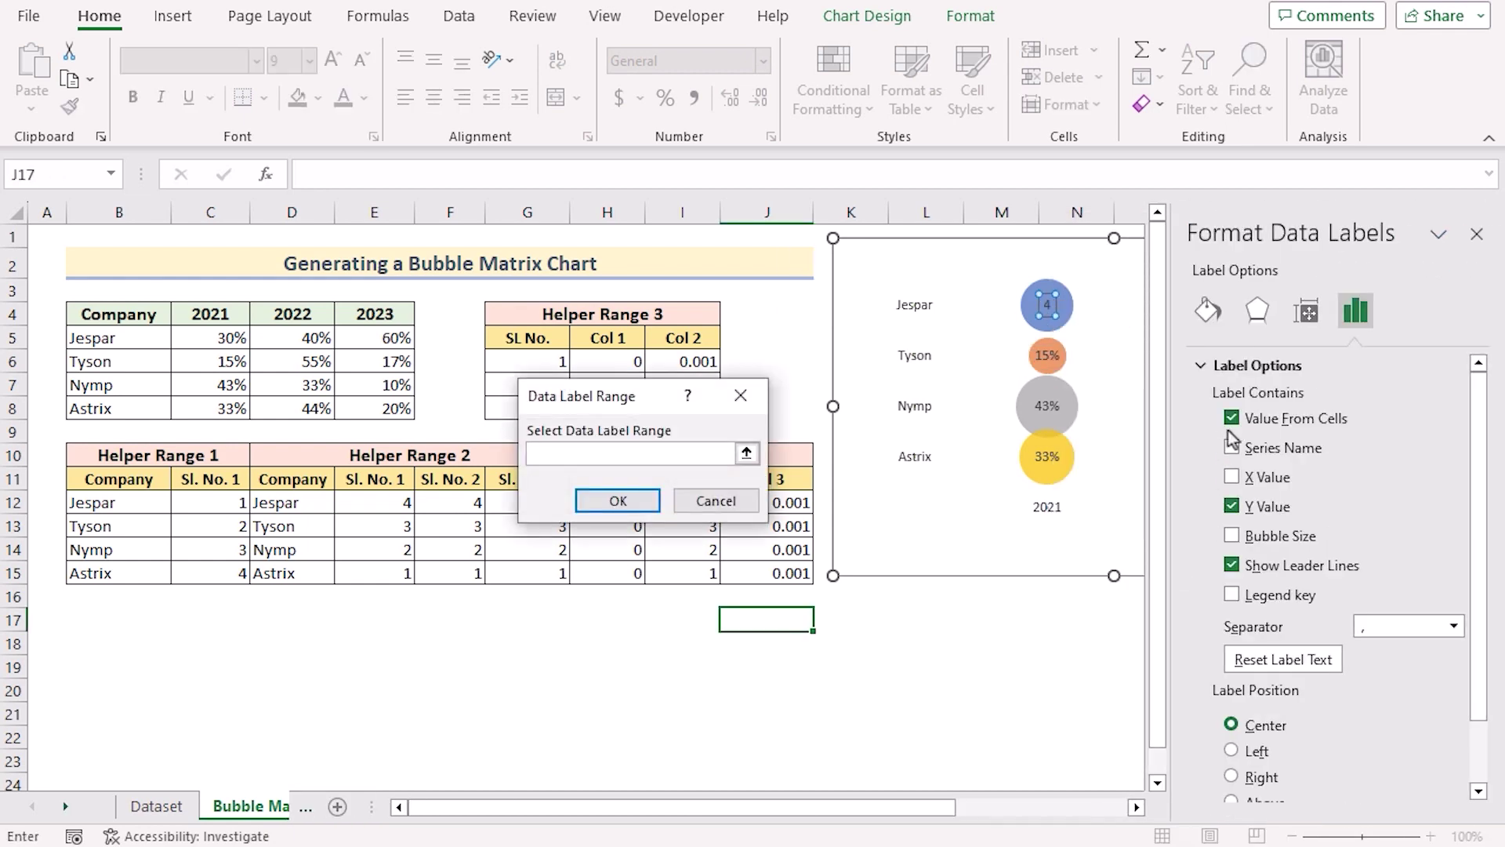
drag(215, 343, 381, 345)
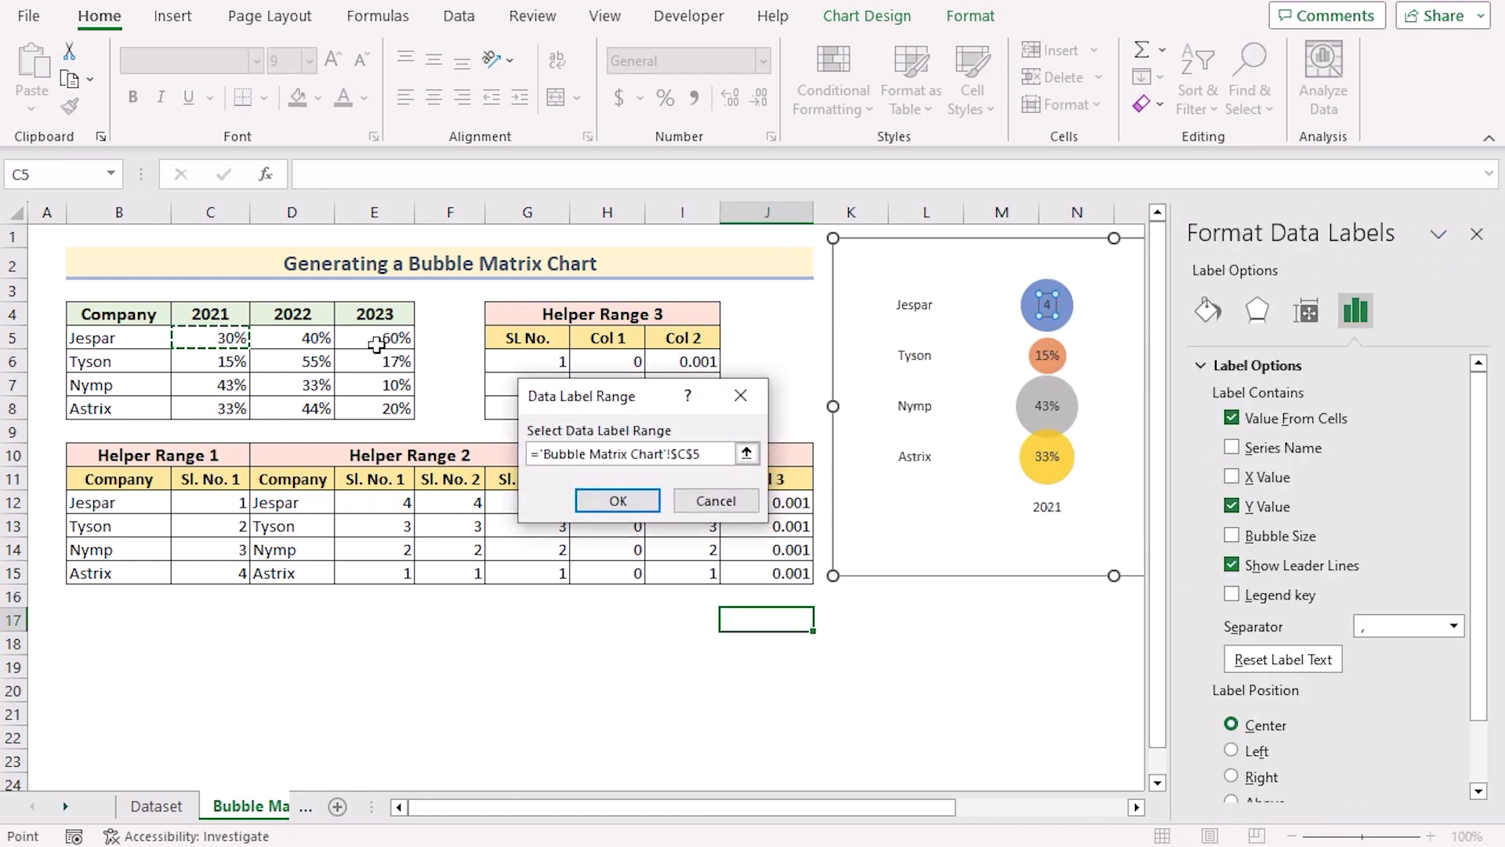
click(615, 502)
click(1231, 525)
click(1477, 234)
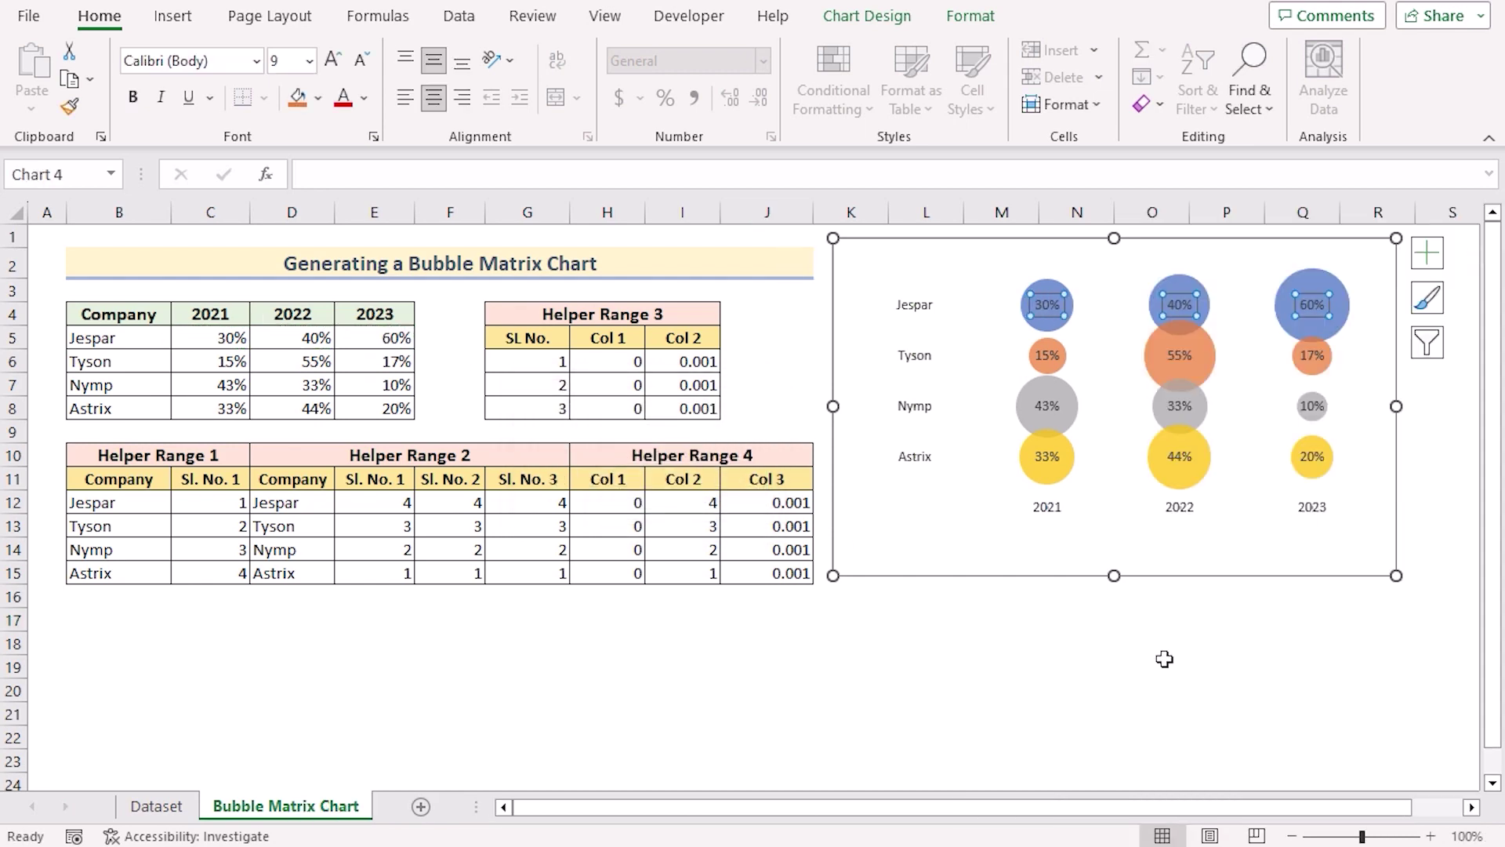
click(733, 634)
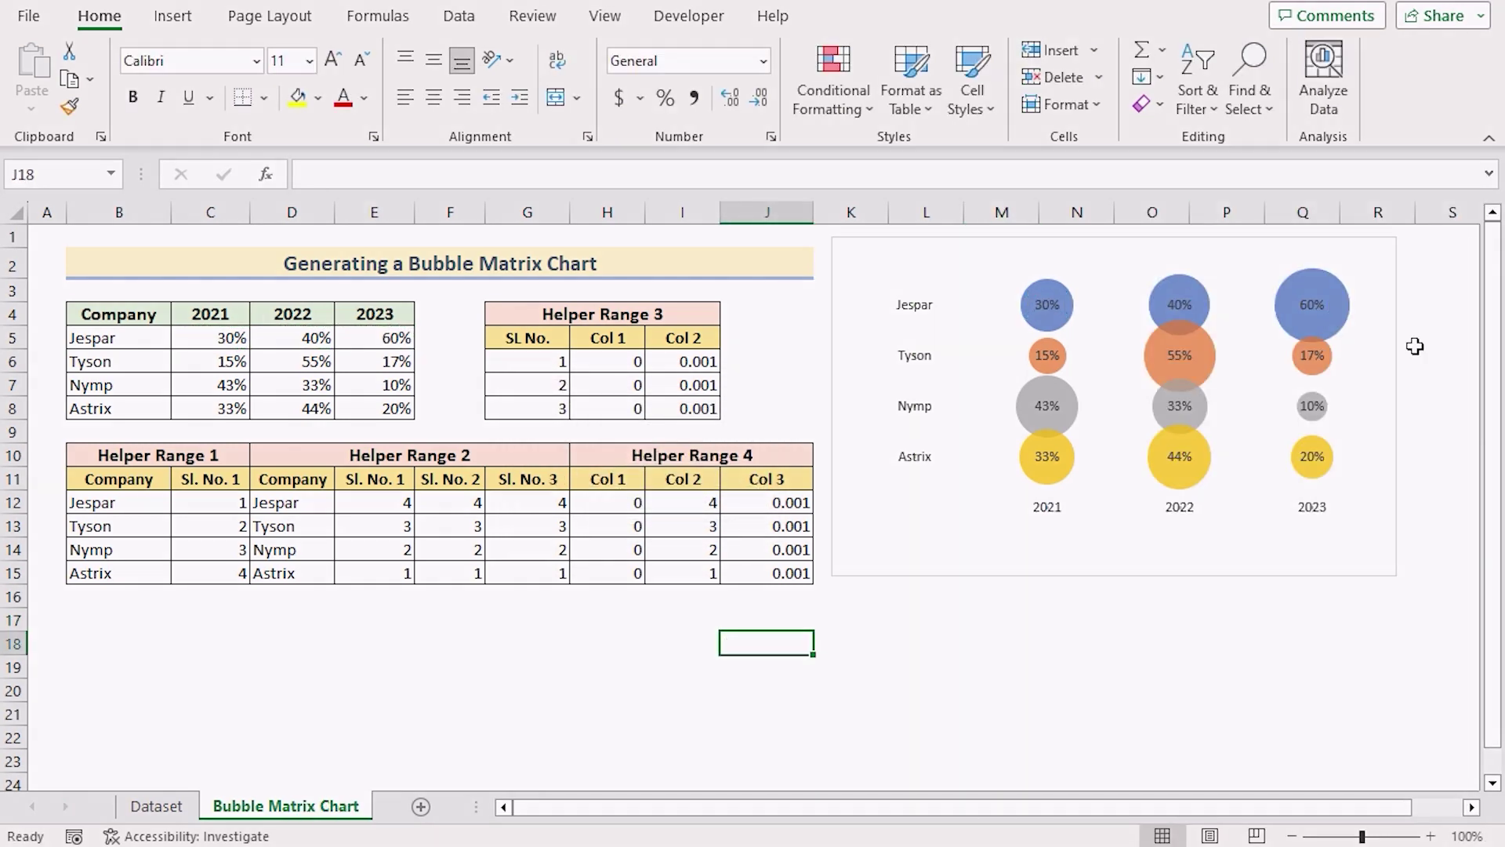